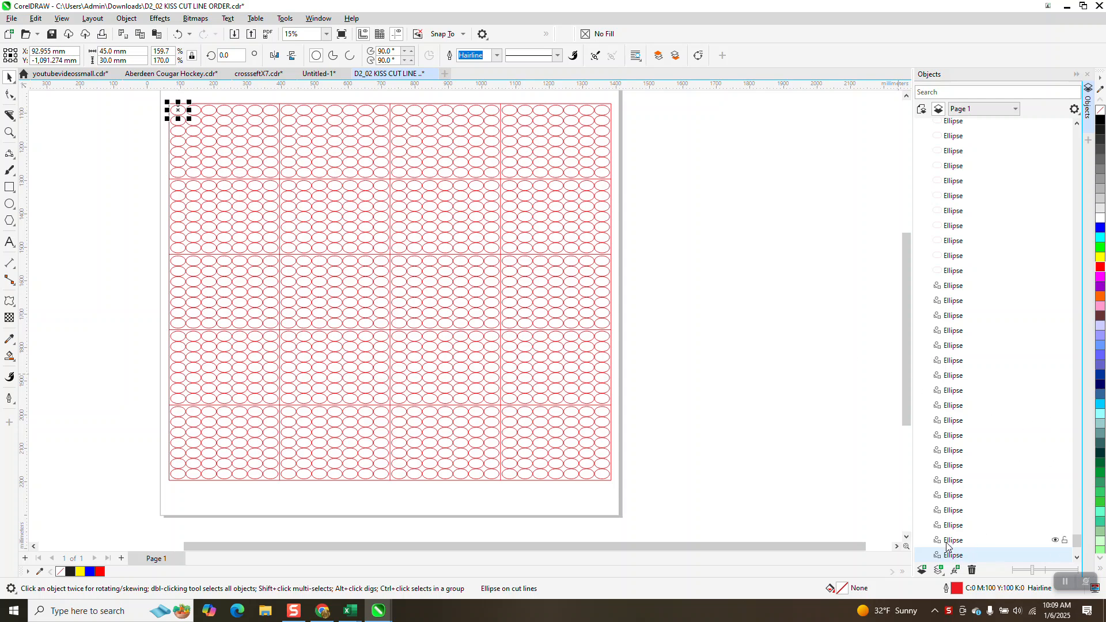
# Step through the ellipses listed on the cut lines layer to examine the order in which they are cut across the sheet
pyautogui.press('Up')
pyautogui.press('Up')
pyautogui.press('Up')
pyautogui.press('Up')
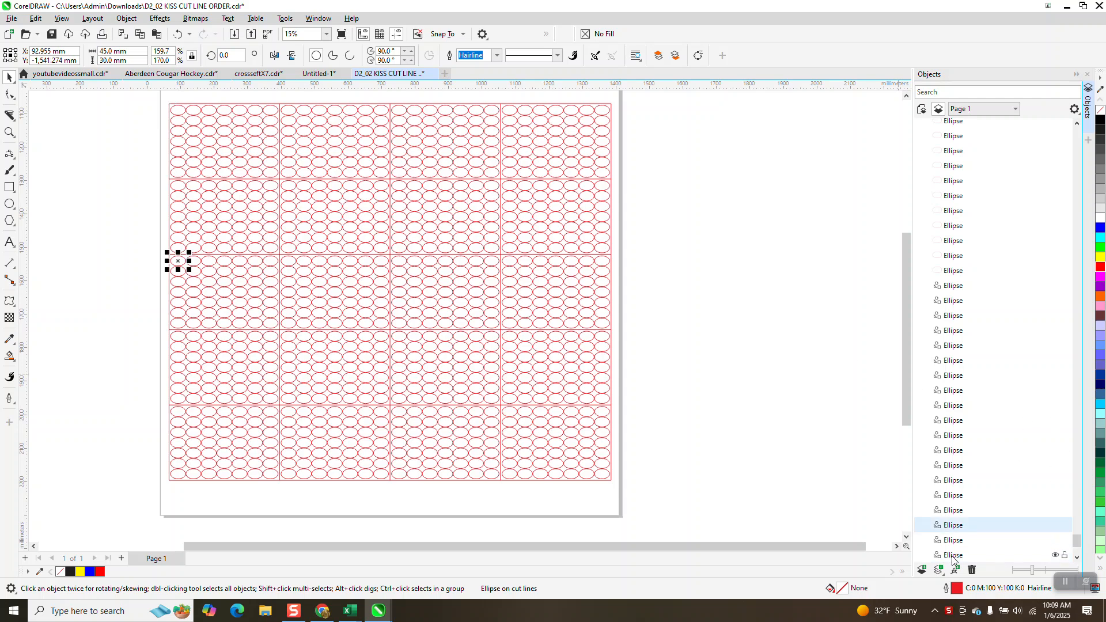
pyautogui.press('Up')
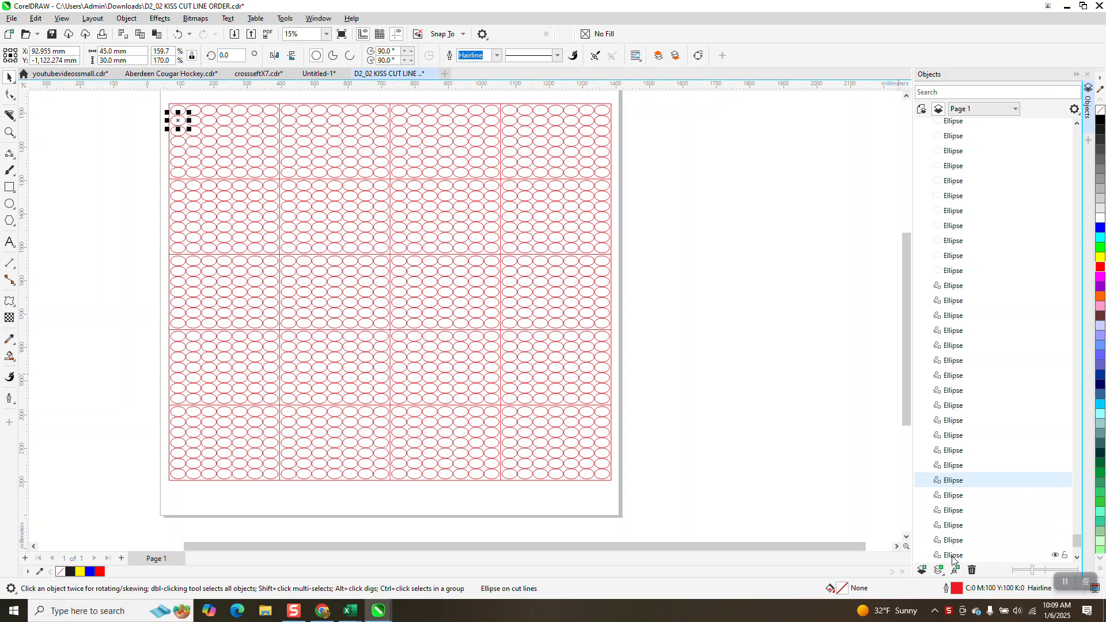
pyautogui.press('Up')
pyautogui.press('Up')
pyautogui.press('Up')
pyautogui.press('Up')
pyautogui.press('Up')
pyautogui.press('Up')
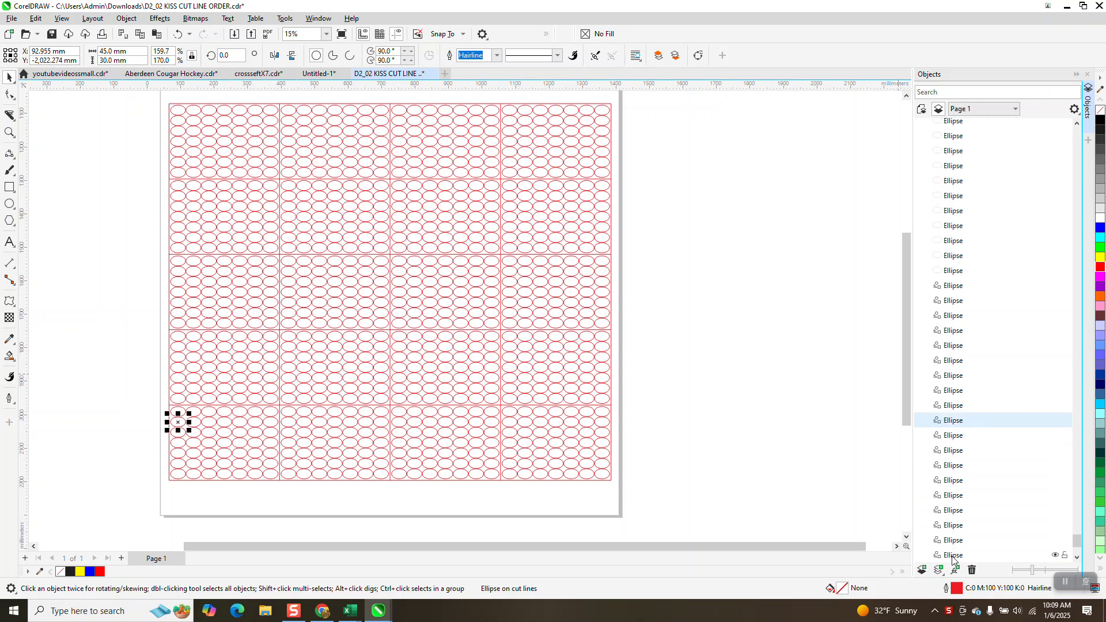
pyautogui.press('Up')
pyautogui.press('Up')
pyautogui.press('Up')
pyautogui.press('Up')
pyautogui.press('Up')
pyautogui.press('Up')
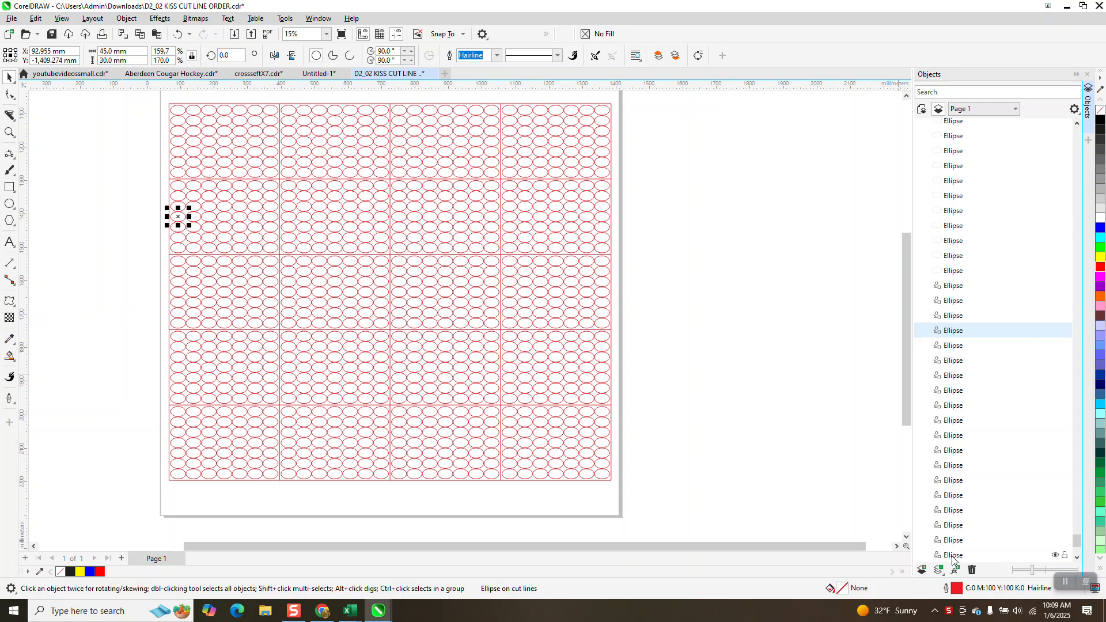
pyautogui.press('Up')
pyautogui.press('Up')
pyautogui.press('Up')
pyautogui.press('Up')
pyautogui.press('Up')
pyautogui.press('Up')
pyautogui.press('Up')
pyautogui.press('Up')
pyautogui.press('Up')
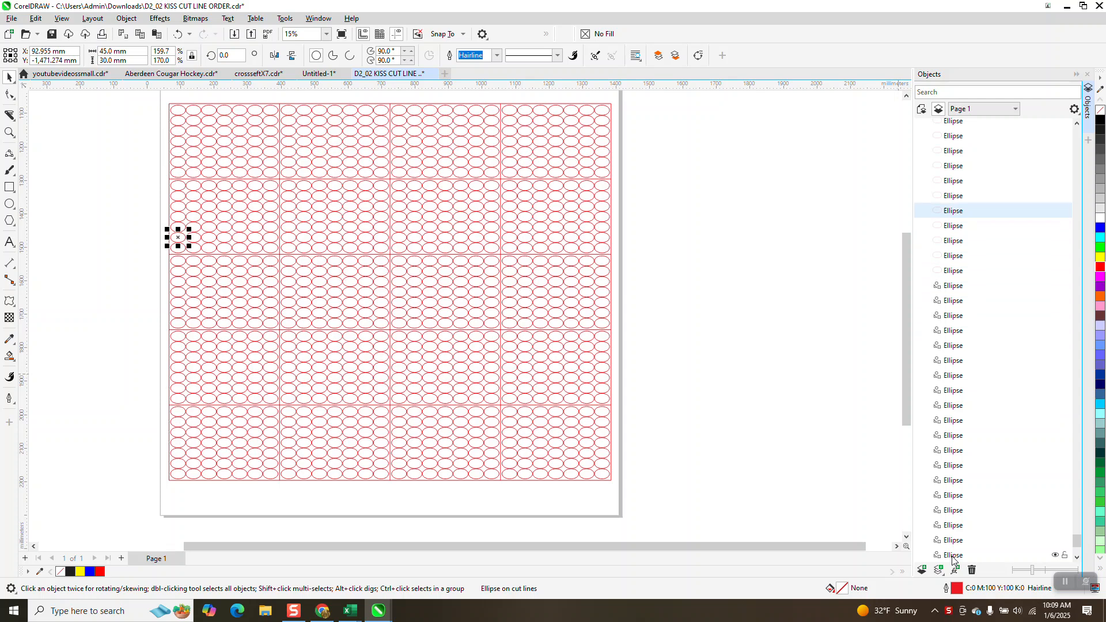
pyautogui.press('Up')
pyautogui.press('Up')
pyautogui.press('Up')
pyautogui.press('Up')
pyautogui.press('Up')
pyautogui.press('Up')
pyautogui.press('Up')
pyautogui.press('Up')
pyautogui.press('Up')
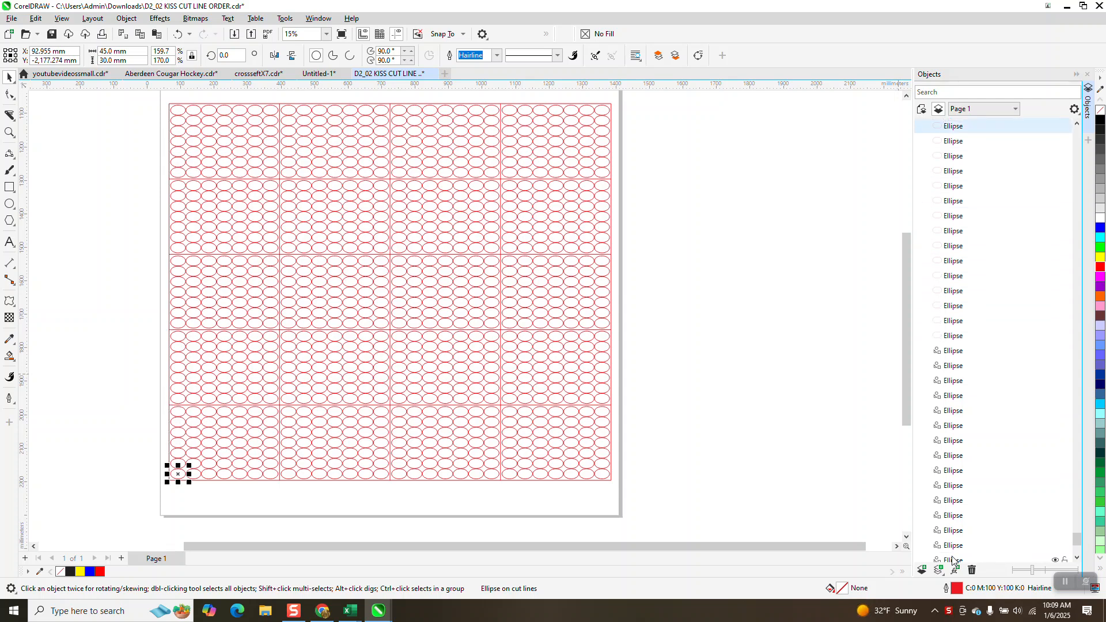
pyautogui.press('Up')
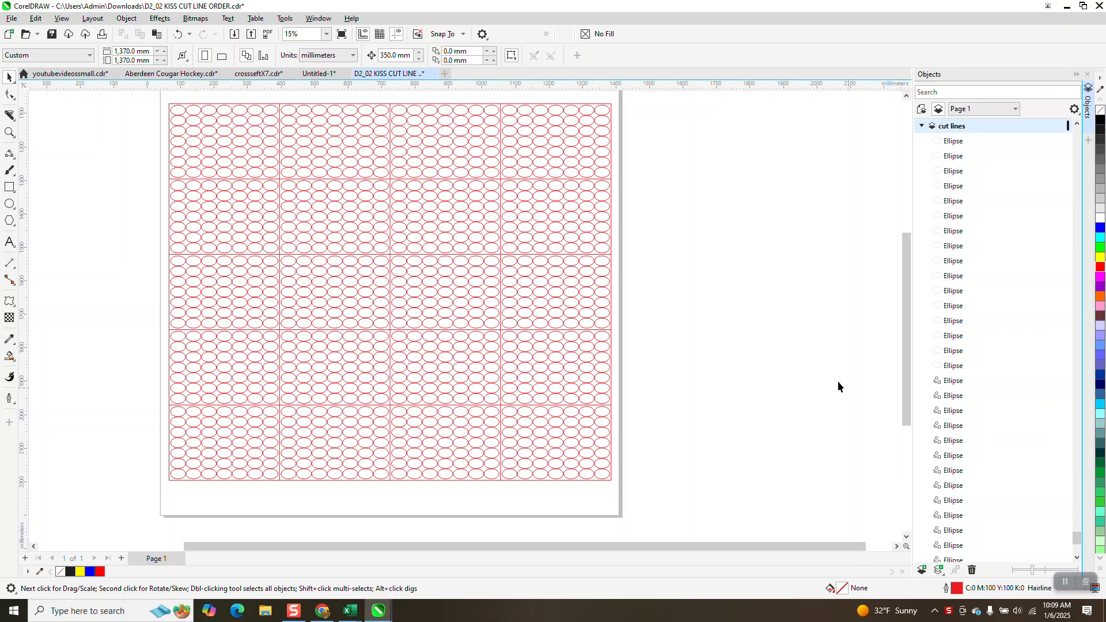
# Smart Fill the seven ellipses in the first block's first column in blue from top to bottom, nudging each copy 350 mm left
pyautogui.scroll(-1, 760, 342)
pyautogui.click(9, 132)
pyautogui.moveTo(273, 155); pyautogui.dragTo(466, 240)
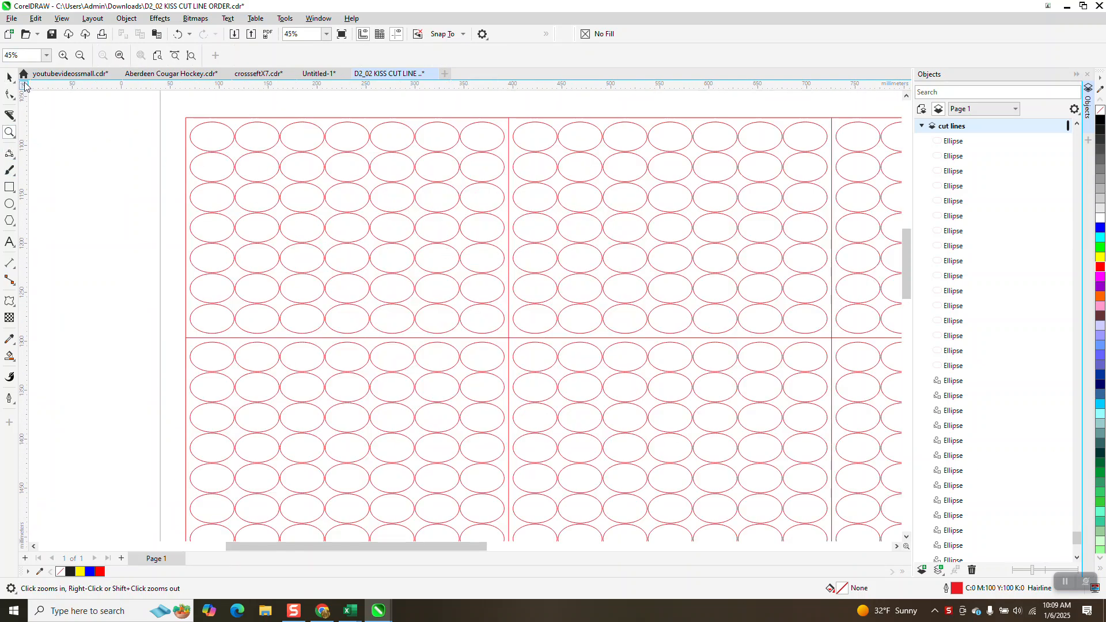
pyautogui.click(9, 77)
pyautogui.scroll(-1, 338, 201)
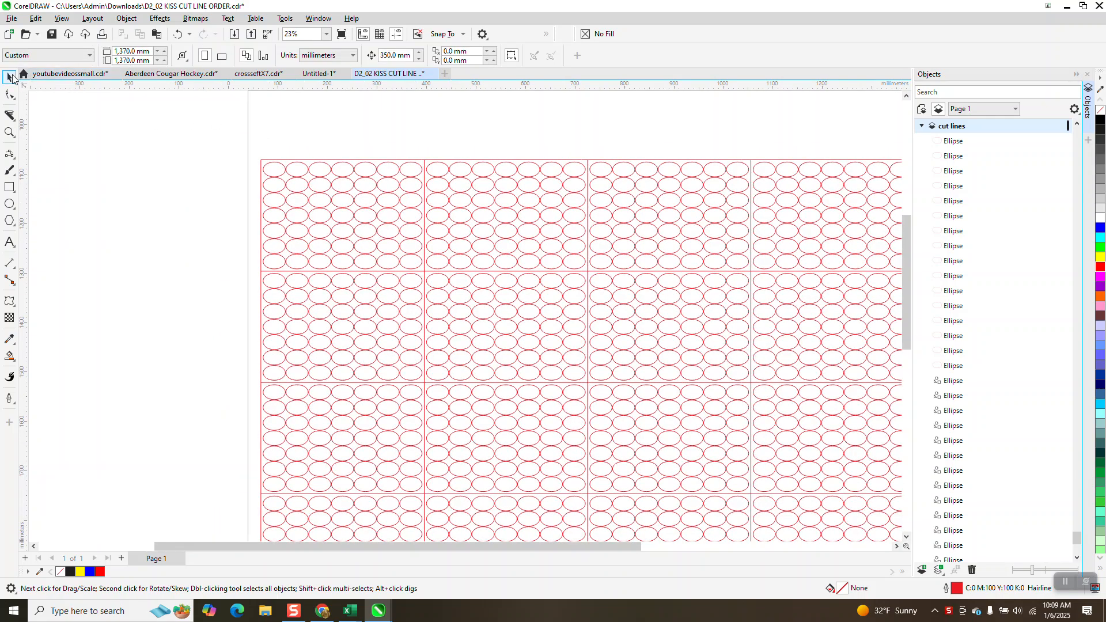
pyautogui.click(395, 55)
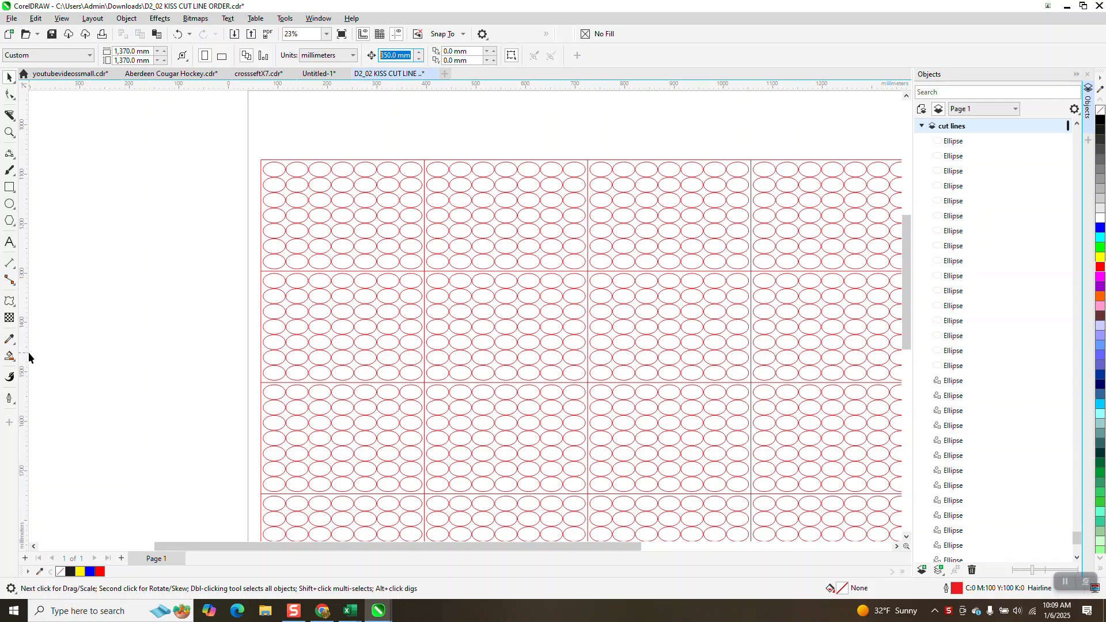
pyautogui.click(9, 356)
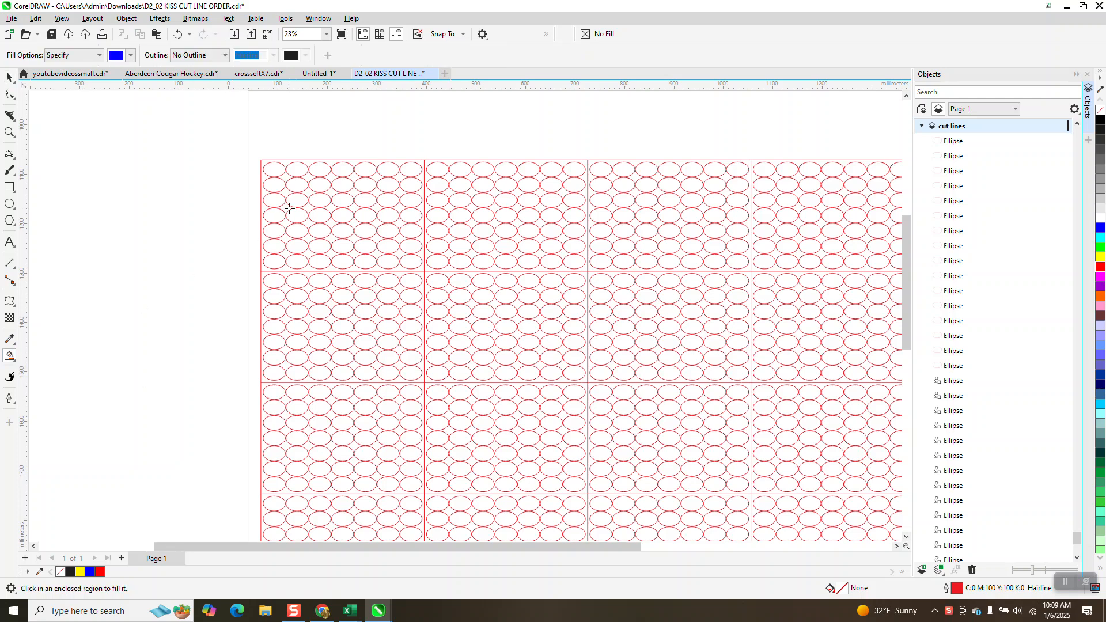
pyautogui.click(275, 171)
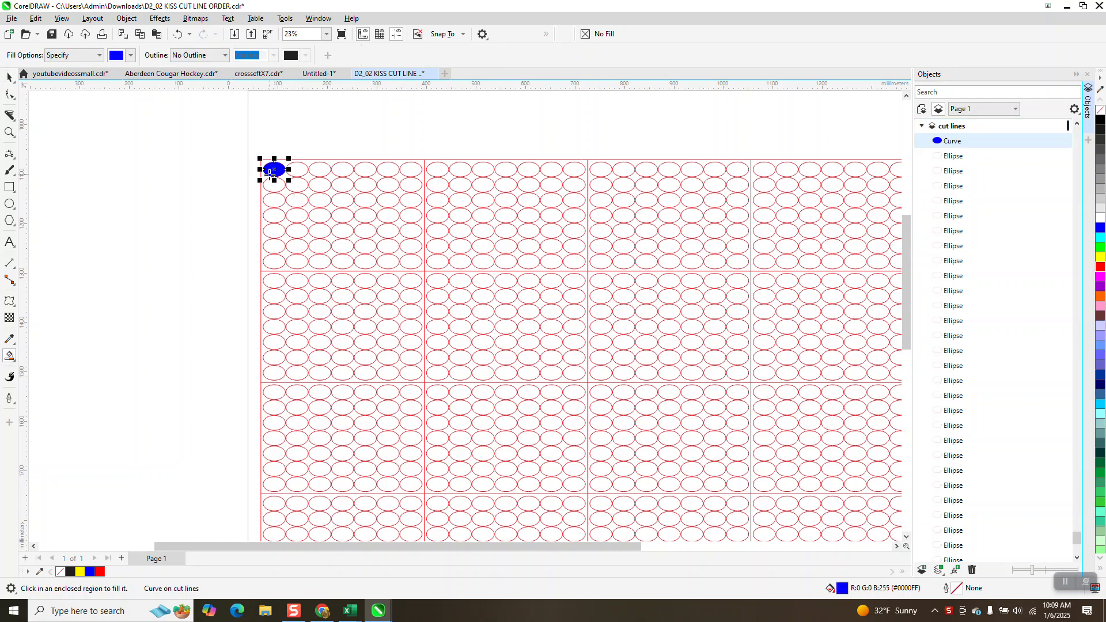
pyautogui.click(271, 185)
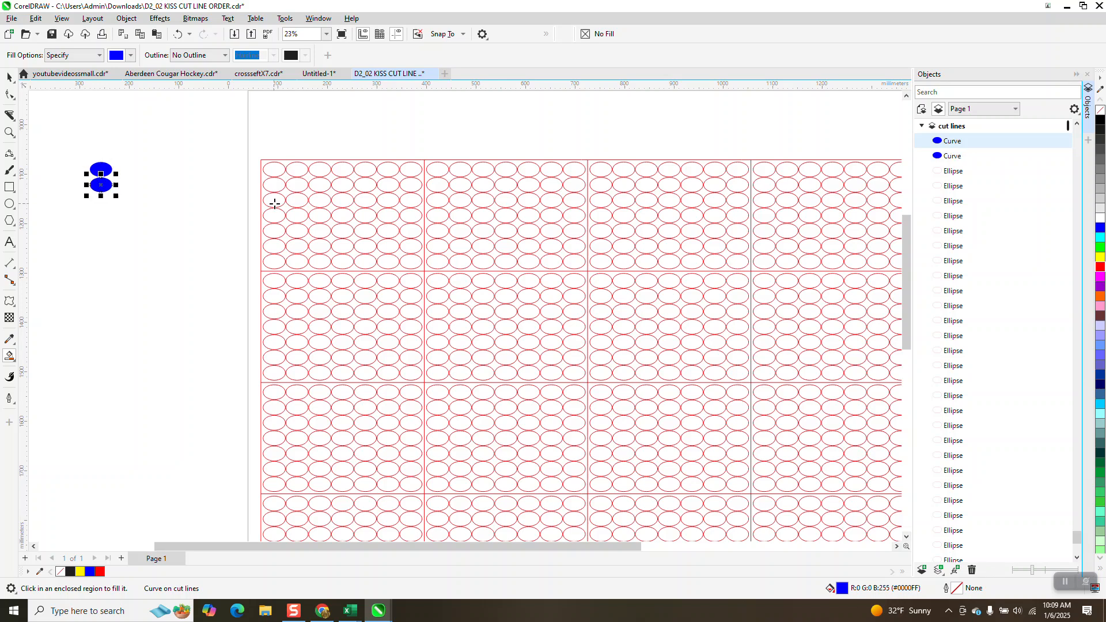
pyautogui.click(274, 200)
pyautogui.click(275, 214)
pyautogui.click(275, 232)
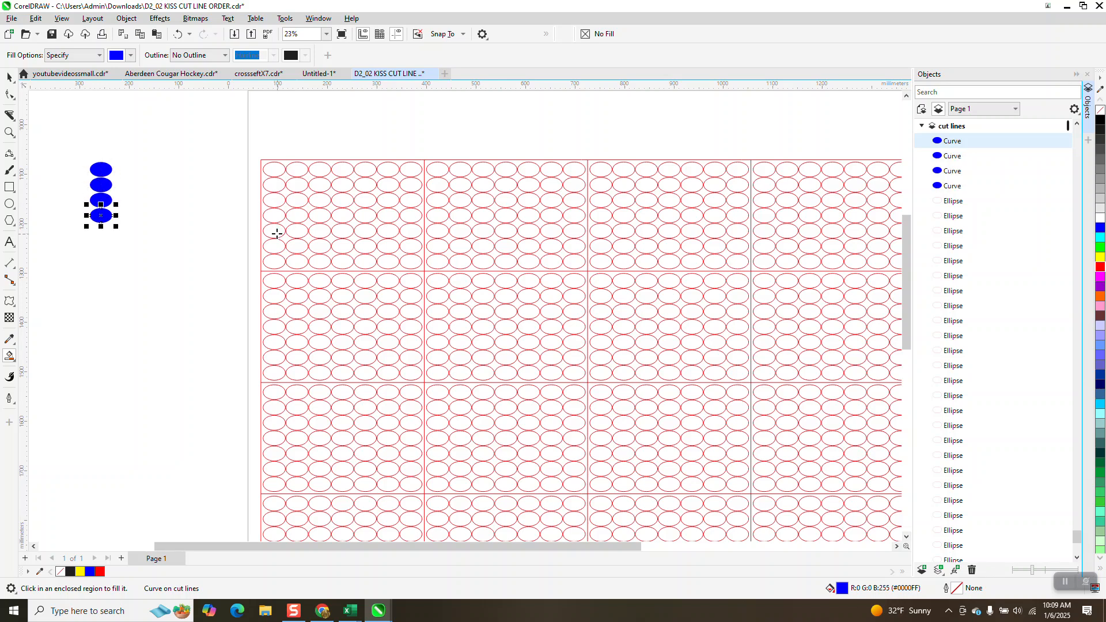
pyautogui.click(275, 247)
pyautogui.click(279, 261)
# Create blue Smart Fill copies of the first block's second column from bottom to top, each nudged 350 mm left
pyautogui.click(296, 261)
pyautogui.click(299, 246)
pyautogui.click(300, 231)
pyautogui.click(298, 217)
pyautogui.click(296, 201)
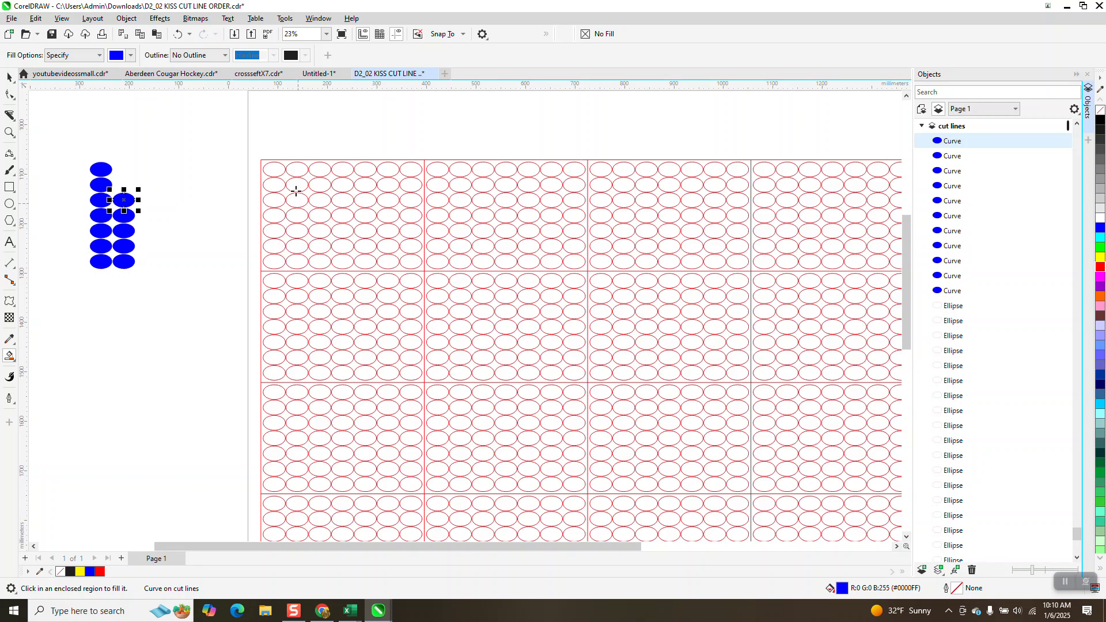
pyautogui.click(296, 186)
pyautogui.click(297, 171)
# Create blue Smart Fill copies of the first block's third column from top to bottom, each nudged 350 mm left
pyautogui.click(320, 170)
pyautogui.click(318, 185)
pyautogui.click(324, 200)
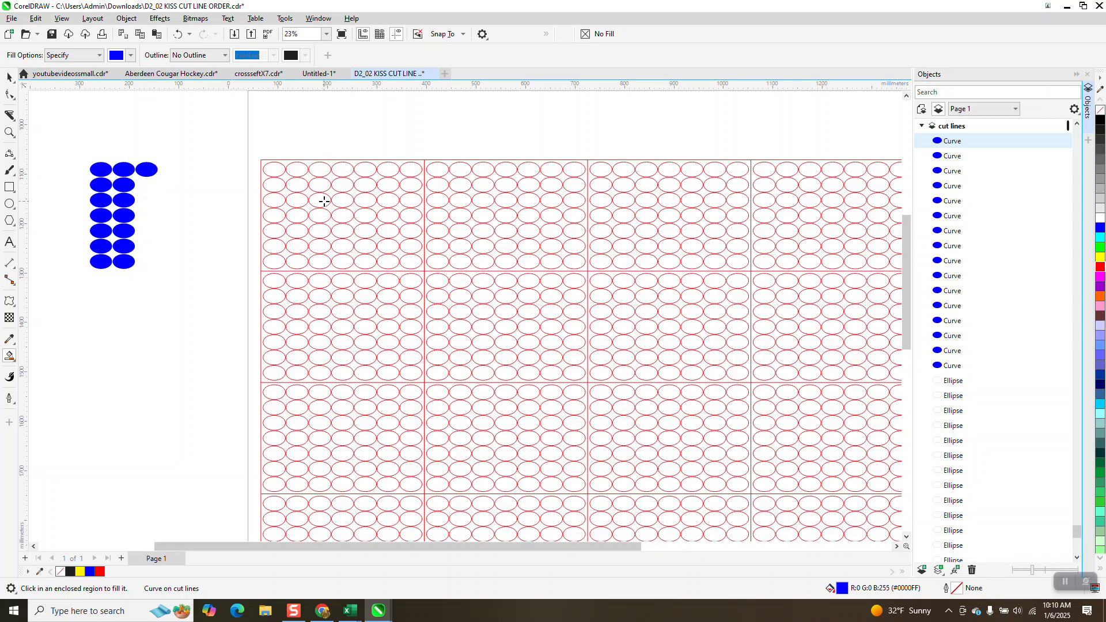
pyautogui.click(267, 186)
pyautogui.click(320, 200)
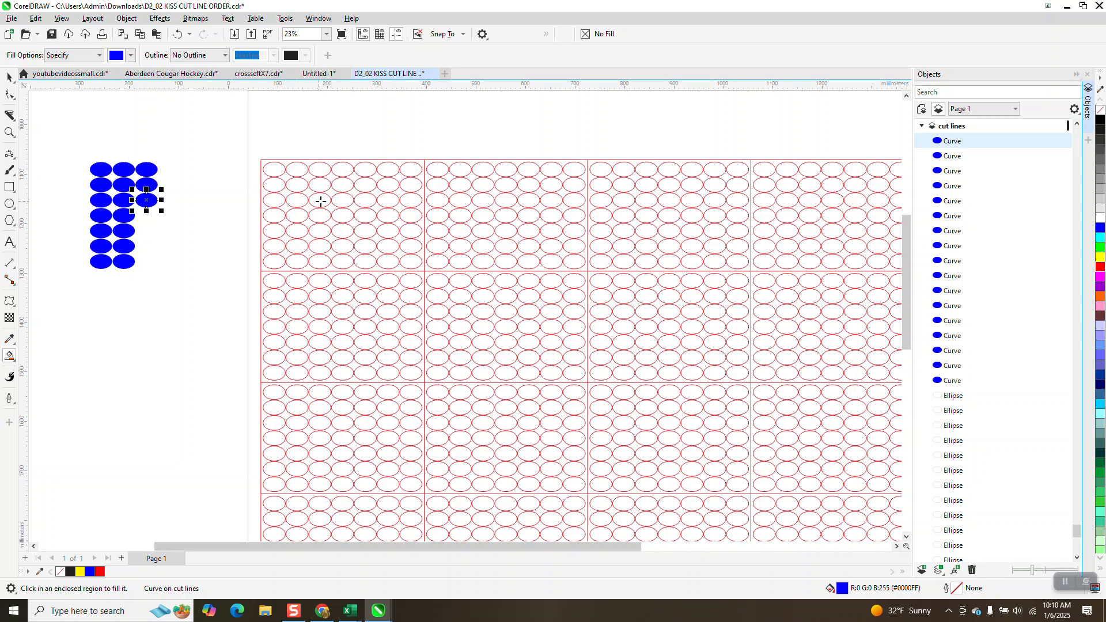
pyautogui.click(323, 215)
pyautogui.click(320, 230)
pyautogui.click(322, 247)
pyautogui.click(323, 262)
# Create blue Smart Fill copies of the first block's fourth column from bottom to top, each nudged 350 mm left
pyautogui.click(345, 259)
pyautogui.click(345, 249)
pyautogui.click(344, 230)
pyautogui.click(343, 215)
pyautogui.click(343, 198)
pyautogui.click(343, 183)
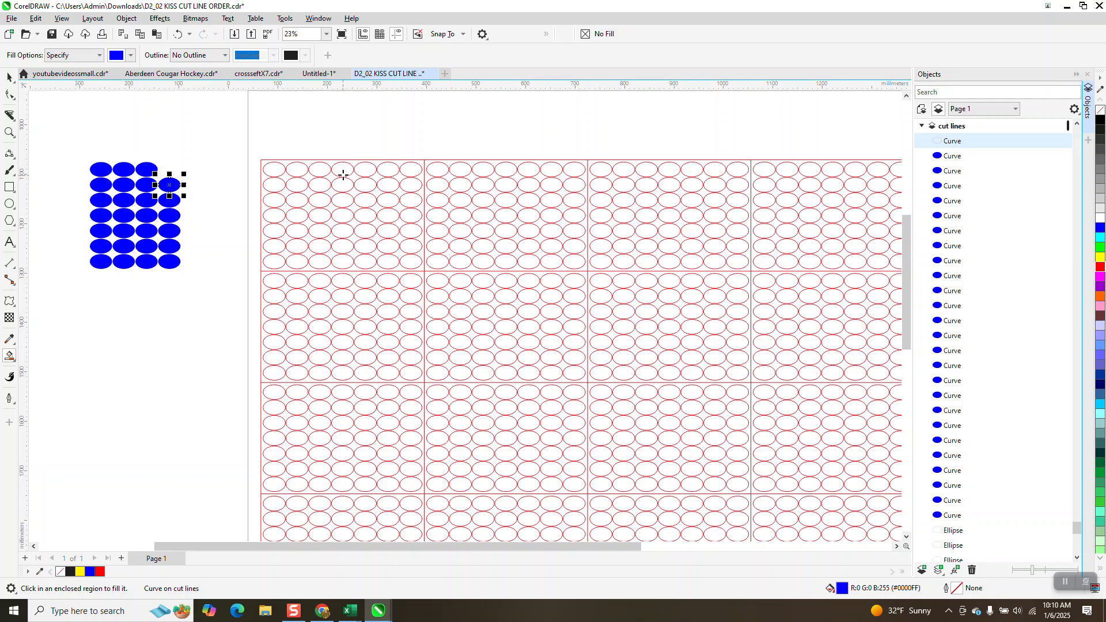
pyautogui.click(344, 170)
# Create blue Smart Fill copies of the first block's fifth column from top to bottom, each nudged 350 mm left
pyautogui.click(369, 168)
pyautogui.click(366, 184)
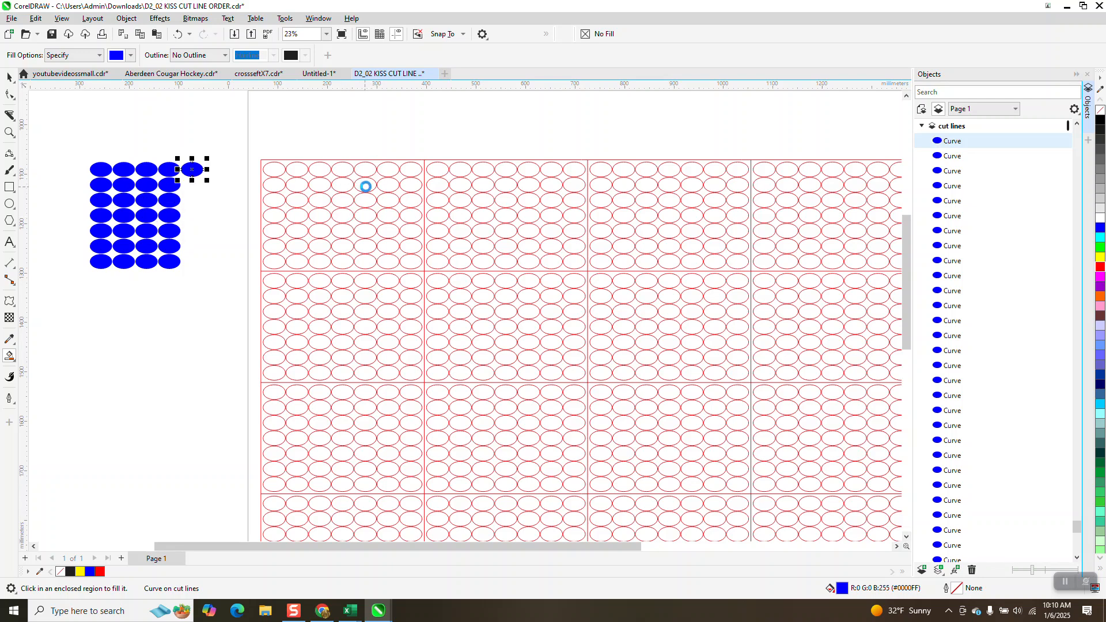
pyautogui.click(367, 200)
pyautogui.click(367, 215)
pyautogui.click(367, 231)
pyautogui.click(366, 247)
pyautogui.click(371, 263)
# Create blue Smart Fill copies of the first block's sixth column from bottom to top, each nudged 350 mm left
pyautogui.click(387, 262)
pyautogui.click(386, 248)
pyautogui.click(386, 233)
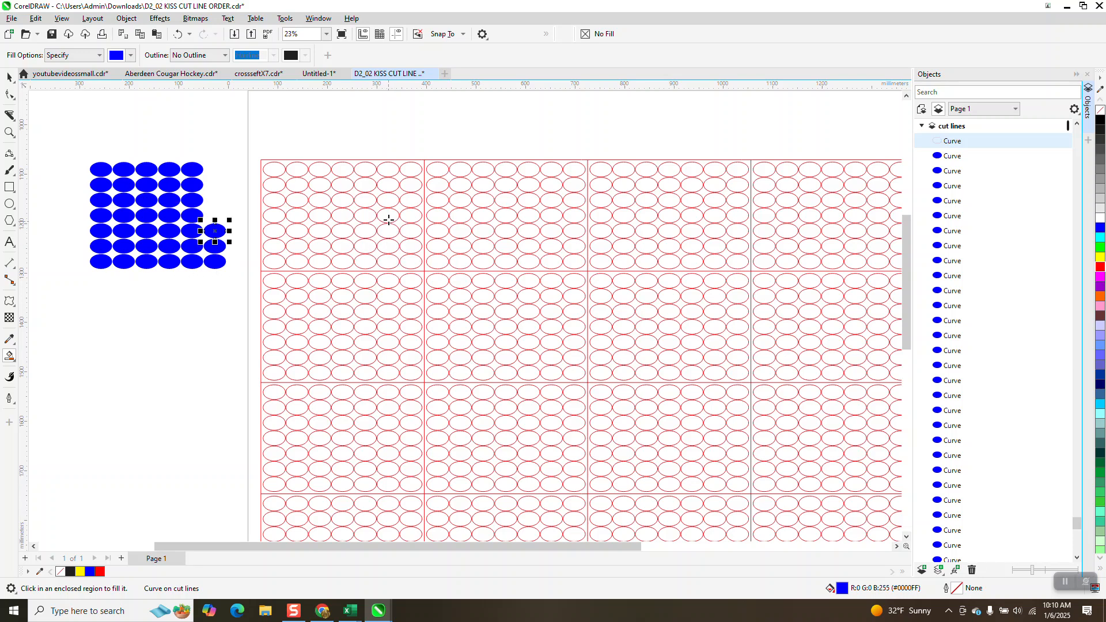
pyautogui.click(388, 216)
pyautogui.click(390, 197)
pyautogui.click(389, 183)
# Create blue Smart Fill copies of the first block's seventh column from top to bottom, each nudged 350 mm left
pyautogui.click(408, 170)
pyautogui.click(413, 185)
pyautogui.click(414, 199)
pyautogui.click(414, 216)
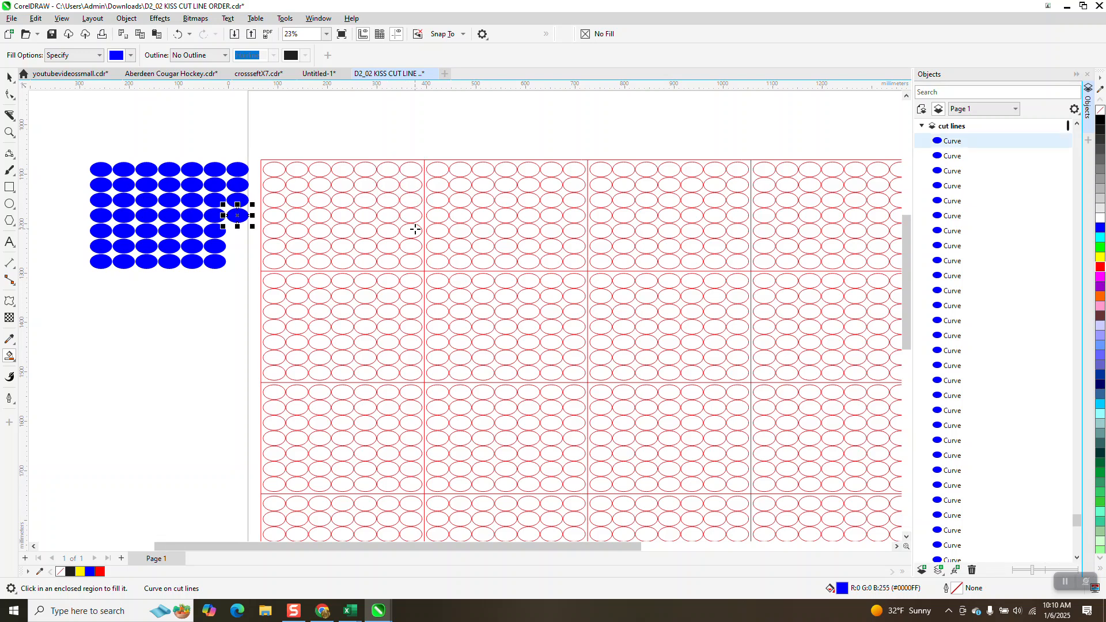
pyautogui.click(413, 230)
pyautogui.click(413, 248)
pyautogui.click(411, 261)
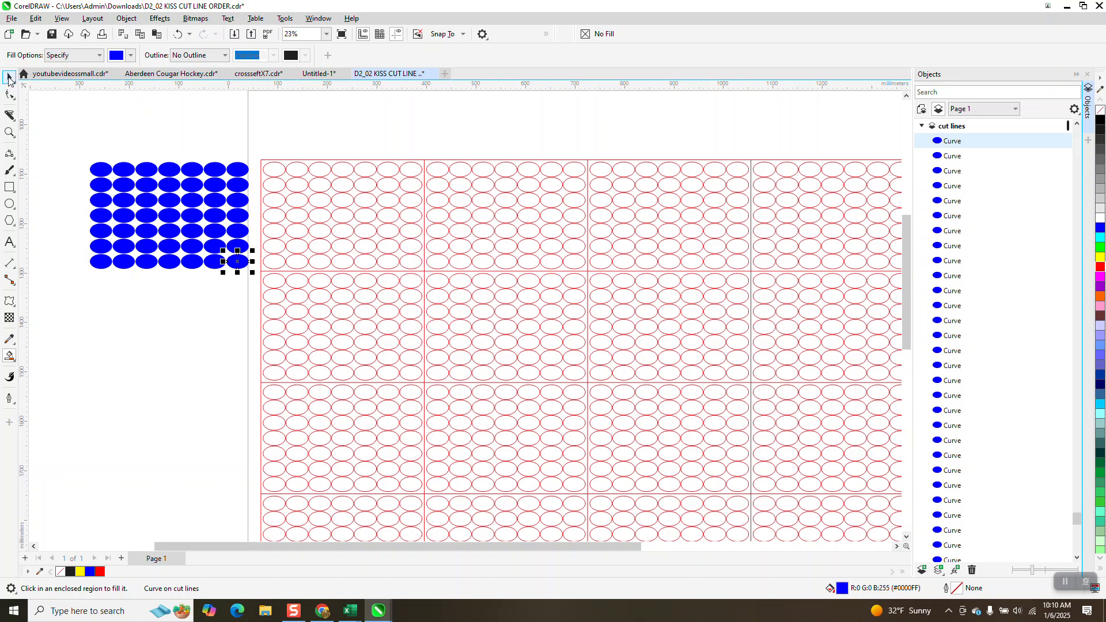
# Remove the fill from all the blue ellipse copies beside the sheet and give them a red hairline outline
pyautogui.press('space')
pyautogui.moveTo(69, 146); pyautogui.dragTo(259, 288)
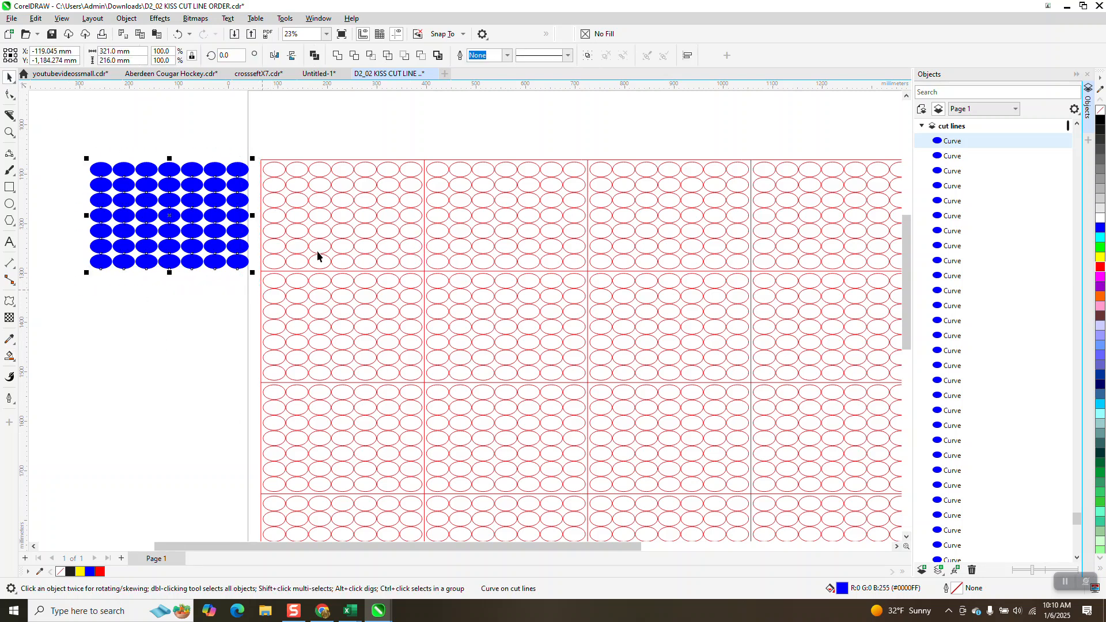
pyautogui.click(1101, 114)
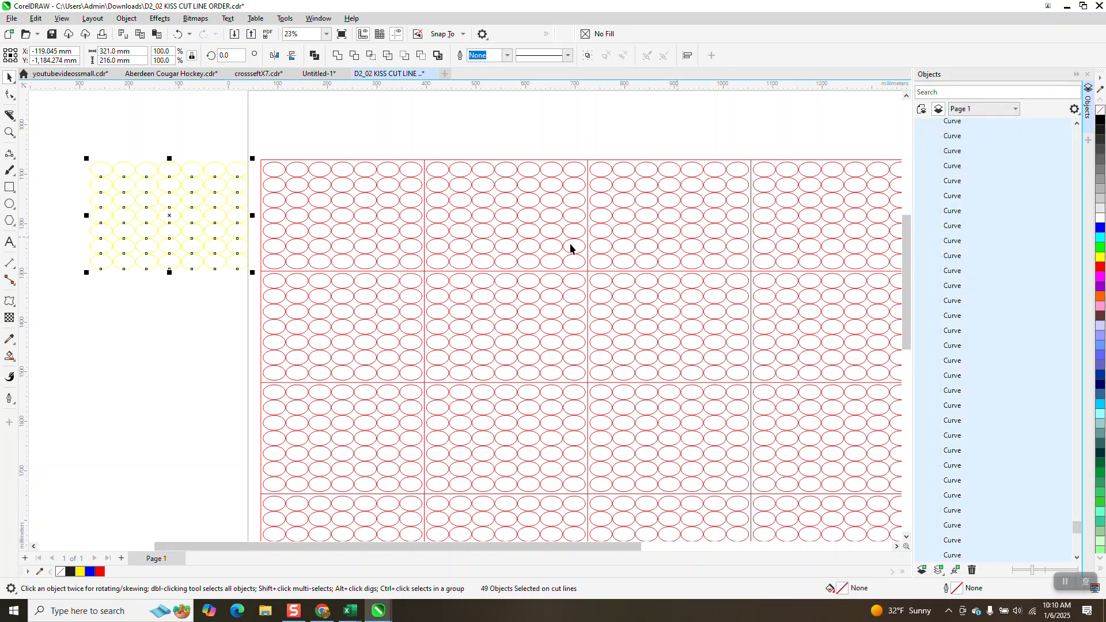
pyautogui.rightClick(1100, 268)
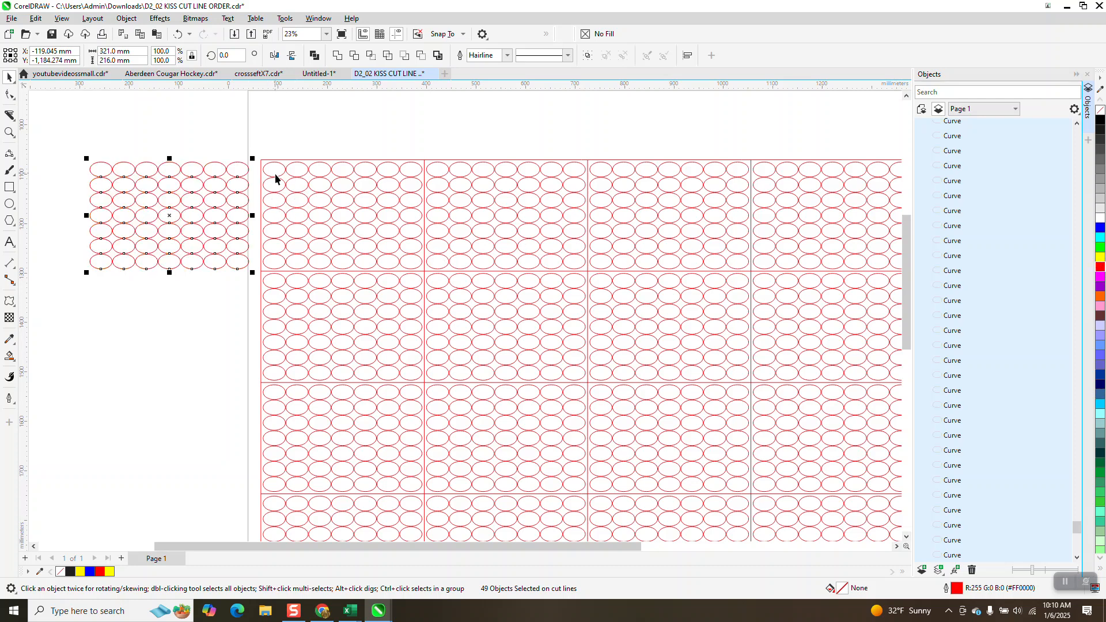
# Delete the original ellipses in the first block and nudge the red copies 350 mm right into their place
pyautogui.moveTo(254, 152); pyautogui.dragTo(262, 175)
pyautogui.moveTo(380, 279); pyautogui.dragTo(427, 279)
pyautogui.press('Delete')
pyautogui.moveTo(51, 142); pyautogui.dragTo(258, 283)
pyautogui.press('Right')
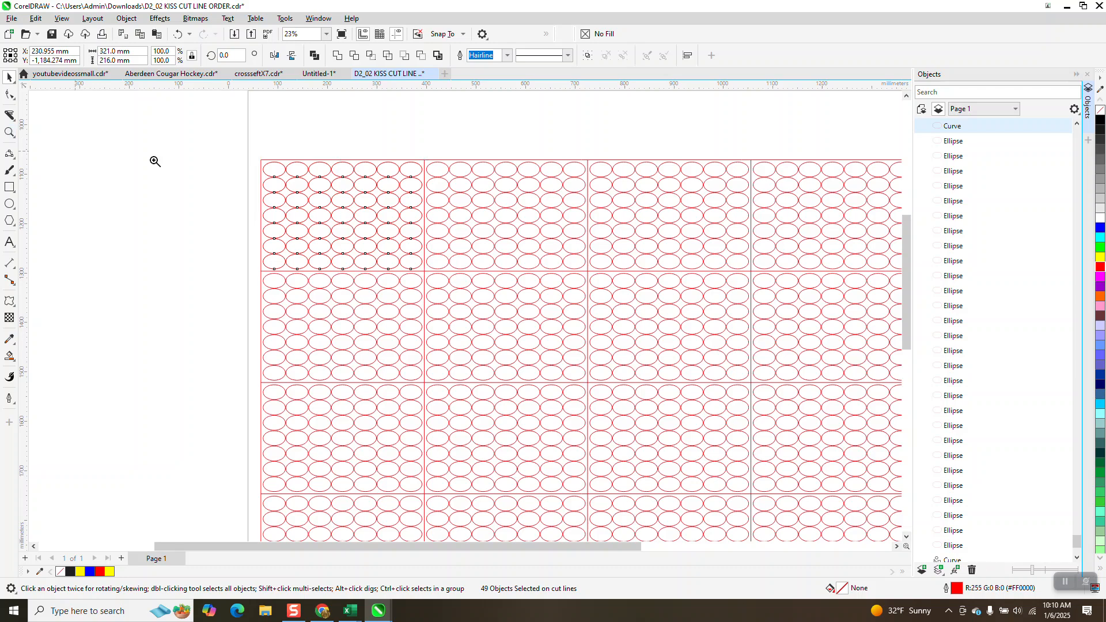
# Measure the spacing between the centres of the first ellipses in the first two blocks with a parallel dimension, then delete the dimension
pyautogui.press('z')
pyautogui.moveTo(260, 164); pyautogui.dragTo(625, 285)
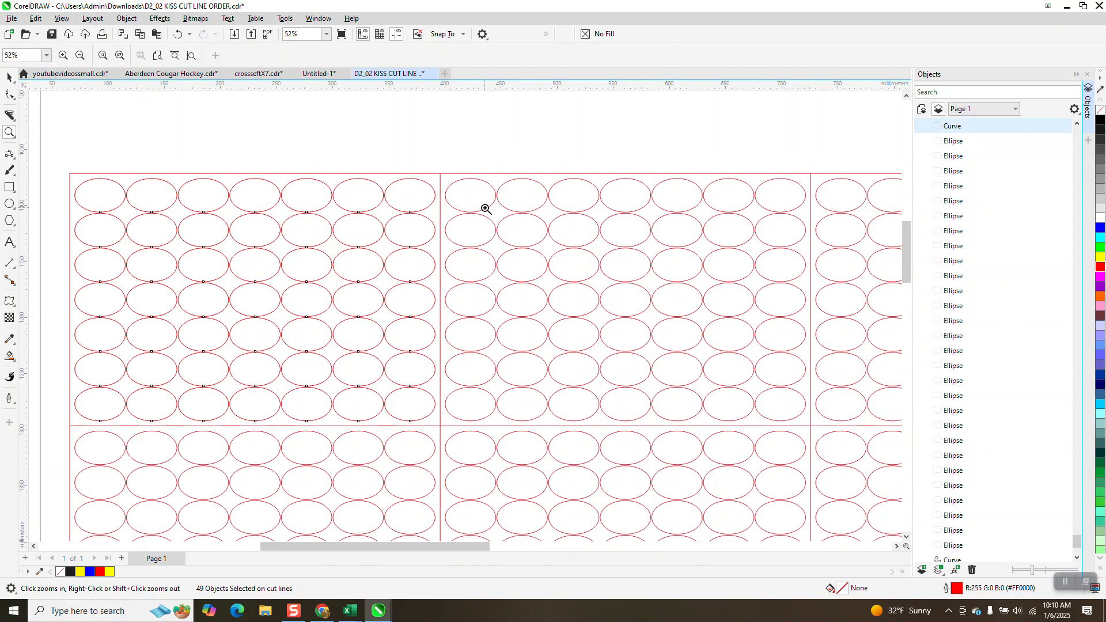
pyautogui.click(9, 77)
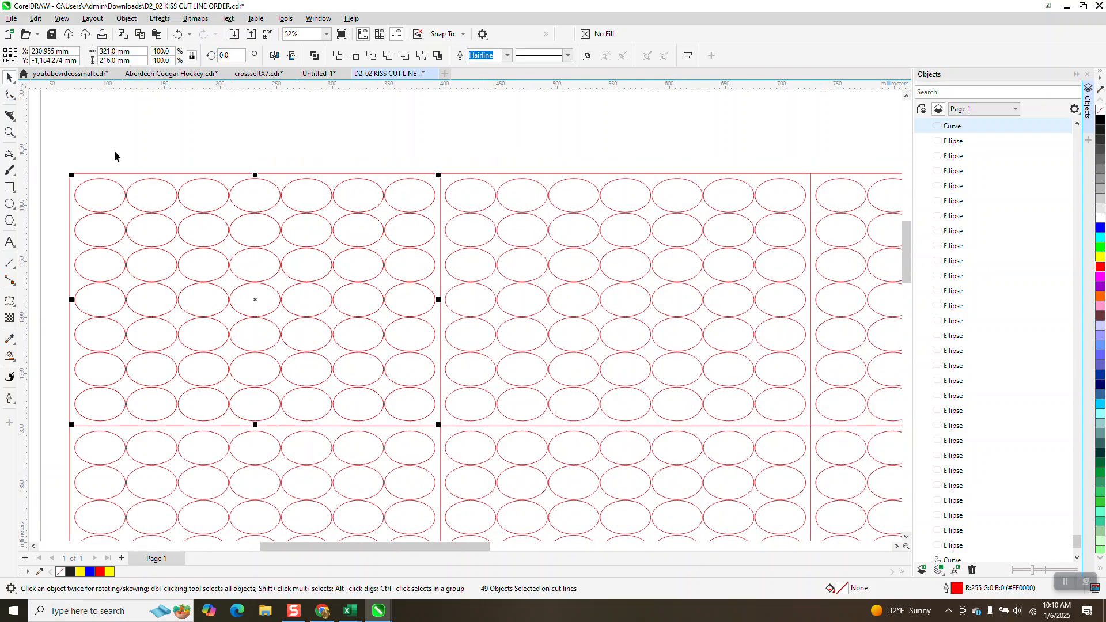
pyautogui.click(10, 263)
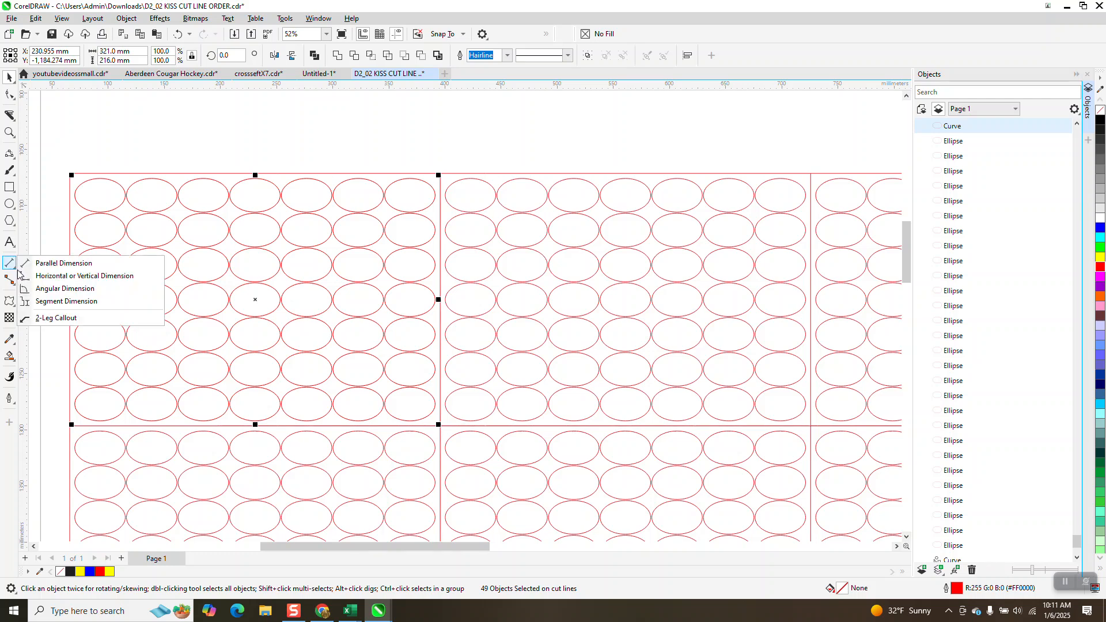
pyautogui.click(43, 264)
pyautogui.moveTo(101, 196); pyautogui.dragTo(470, 197)
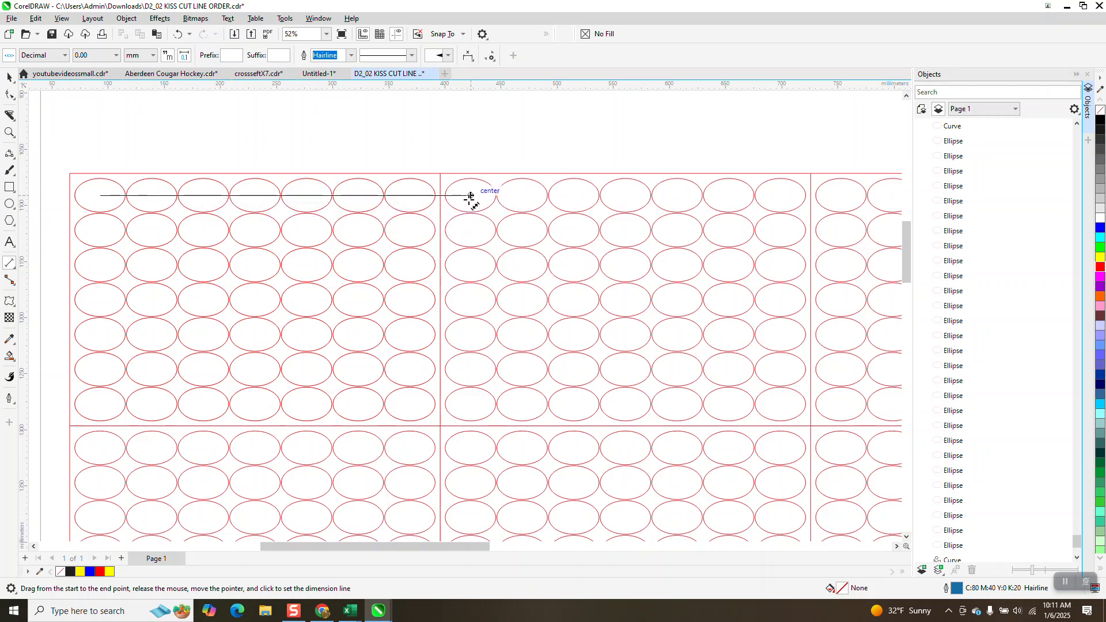
pyautogui.click(471, 197)
pyautogui.press('space')
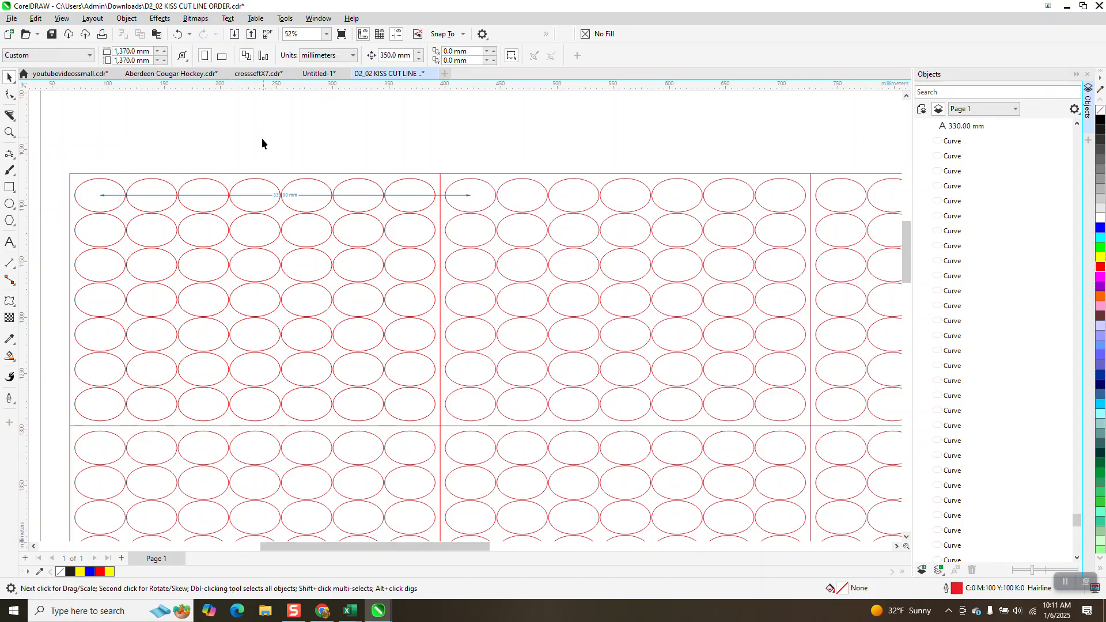
pyautogui.click(281, 199)
pyautogui.press('Delete')
# Delete the ellipses in the other three blocks of the top row, keeping the rectangular block lines
pyautogui.scroll(-4, 271, 157)
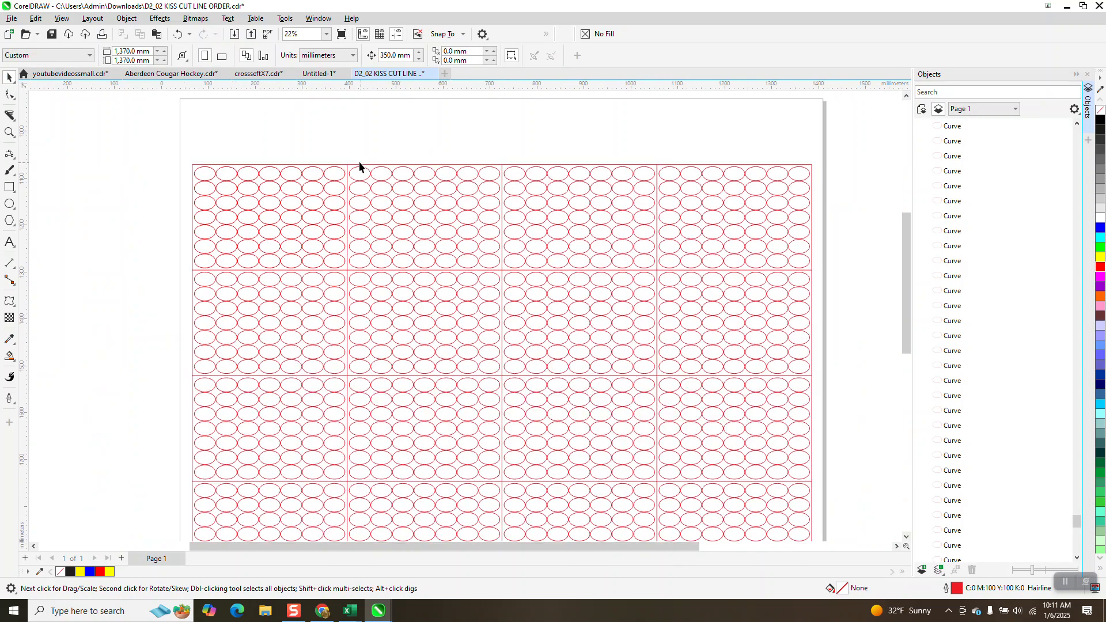
pyautogui.moveTo(346, 156); pyautogui.dragTo(649, 259)
pyautogui.moveTo(814, 282); pyautogui.dragTo(815, 282)
pyautogui.press('Delete')
# Group the 49 ellipses of the first block and place a duplicate of the group 350 mm to the right
pyautogui.moveTo(177, 159); pyautogui.dragTo(377, 279)
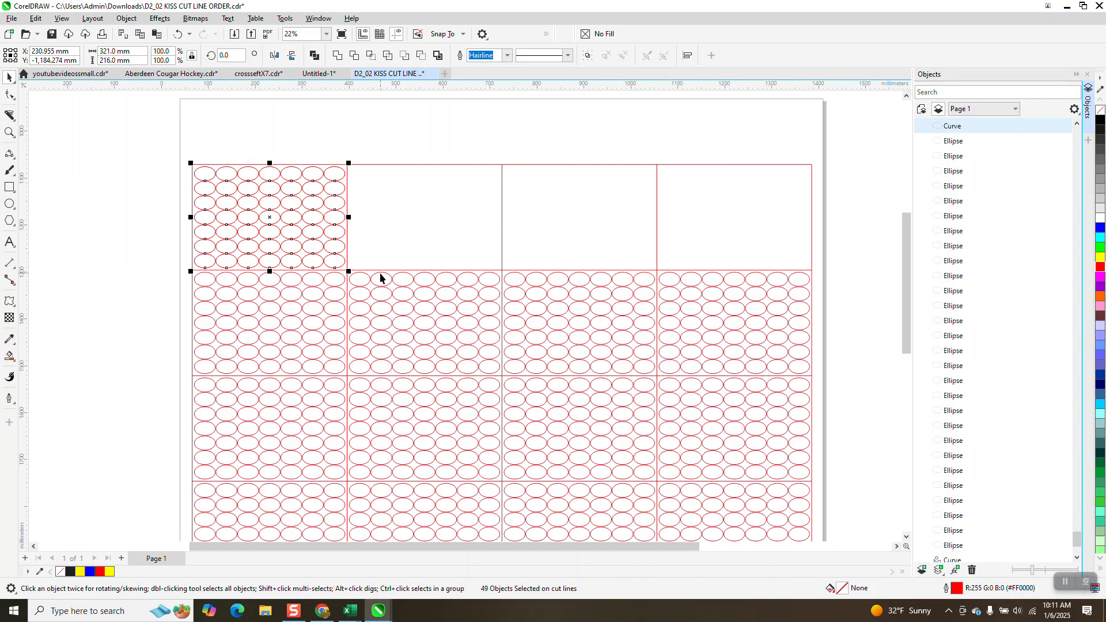
pyautogui.hotkey('ctrl', 'g')
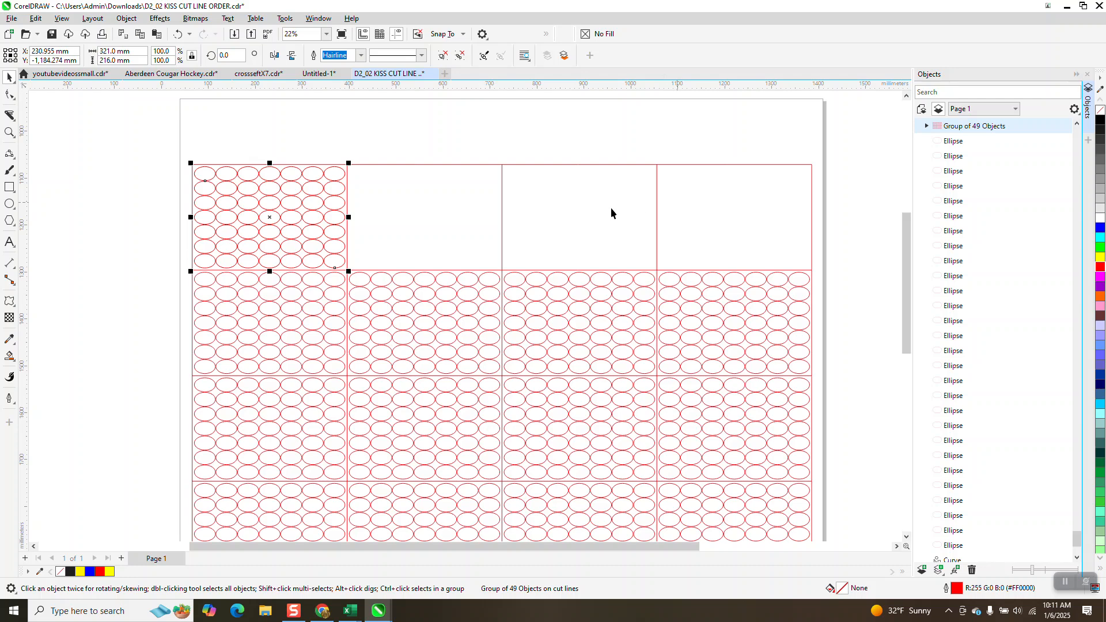
pyautogui.hotkey('ctrl', 'd')
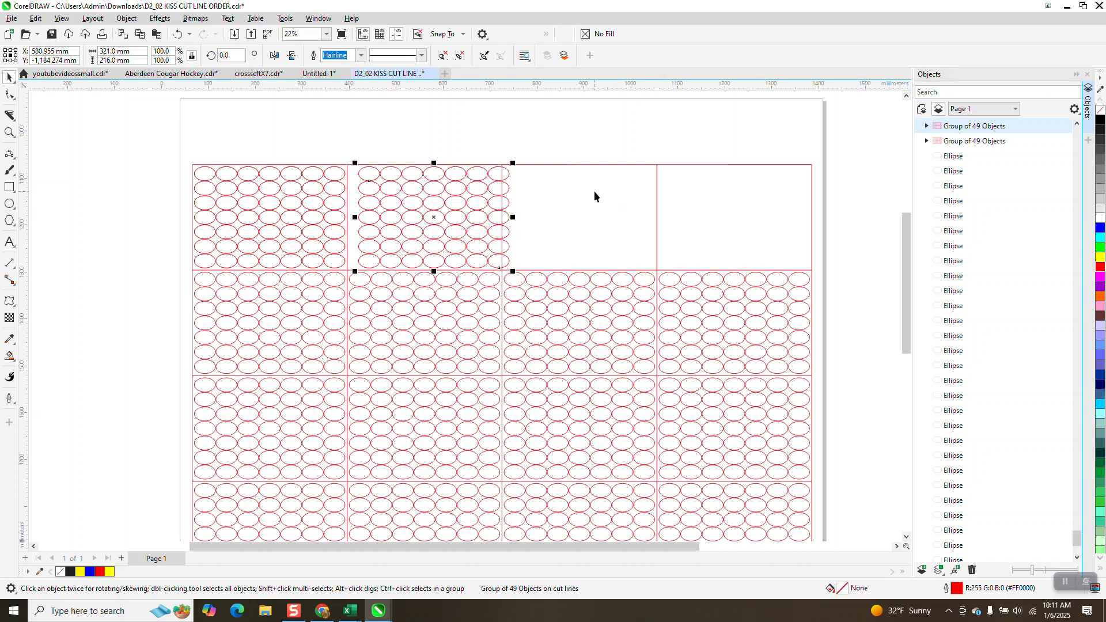
# Undo the placement of the duplicate group 350 mm to the right of the first block
pyautogui.click(177, 35)
pyautogui.click(177, 35)
pyautogui.click(288, 114)
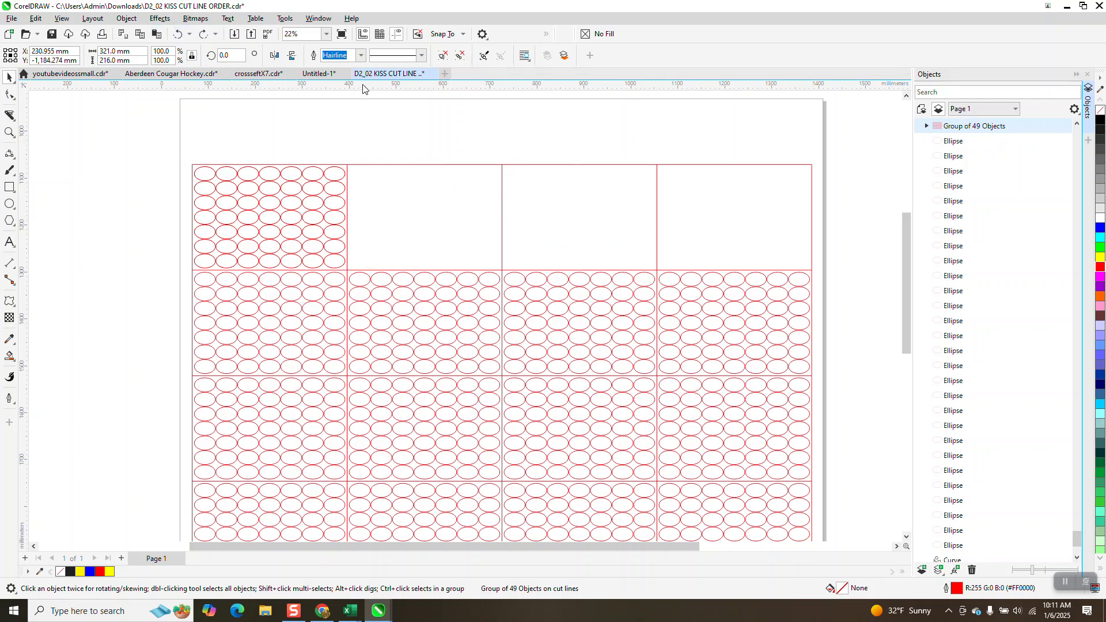
# Try to duplicate the first block's group with a 15240 mm nudge distance, and undo the last move of the original group
pyautogui.moveTo(407, 56); pyautogui.dragTo(368, 57)
pyautogui.write('15240')
pyautogui.press('Return')
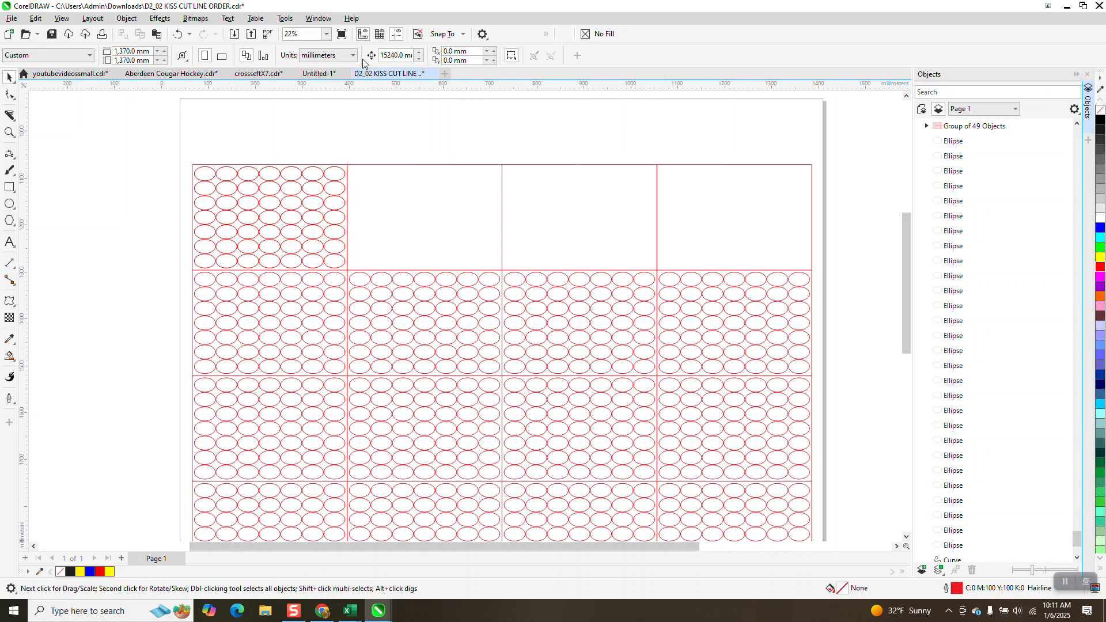
pyautogui.click(272, 186)
pyautogui.press('KP_Add')
pyautogui.press('Right')
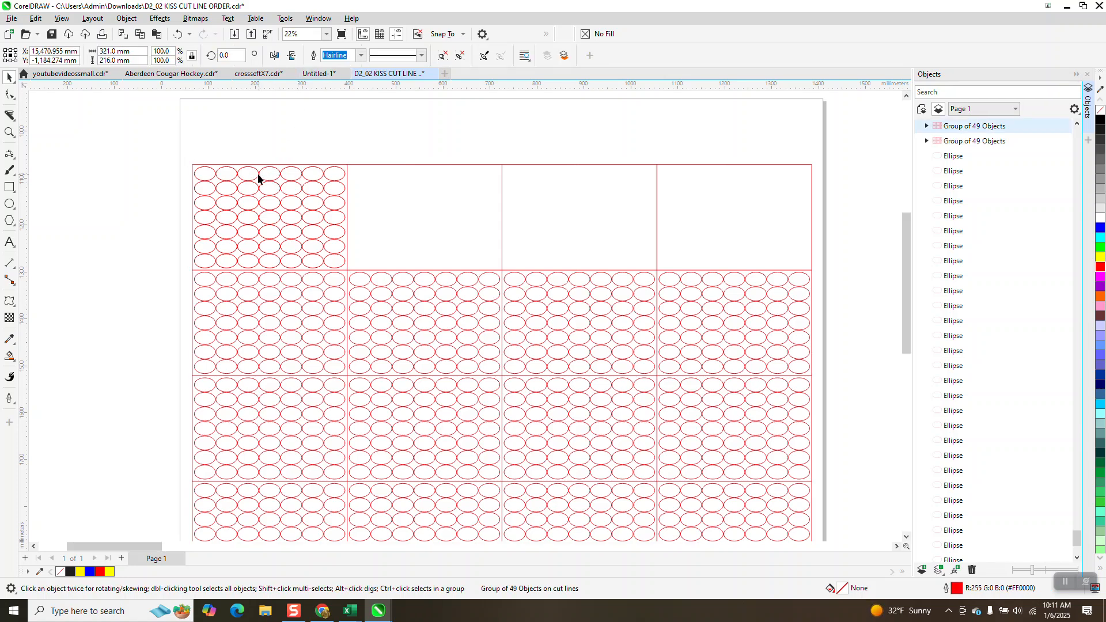
pyautogui.click(268, 222)
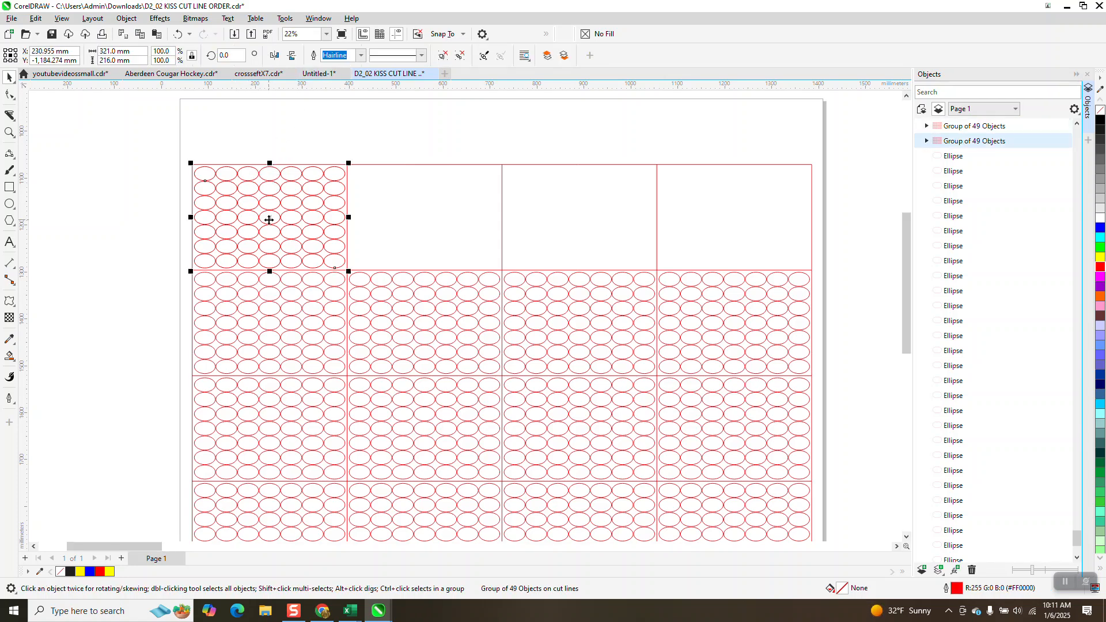
pyautogui.press('Right')
pyautogui.press('Left')
pyautogui.press('Right')
pyautogui.press('Up')
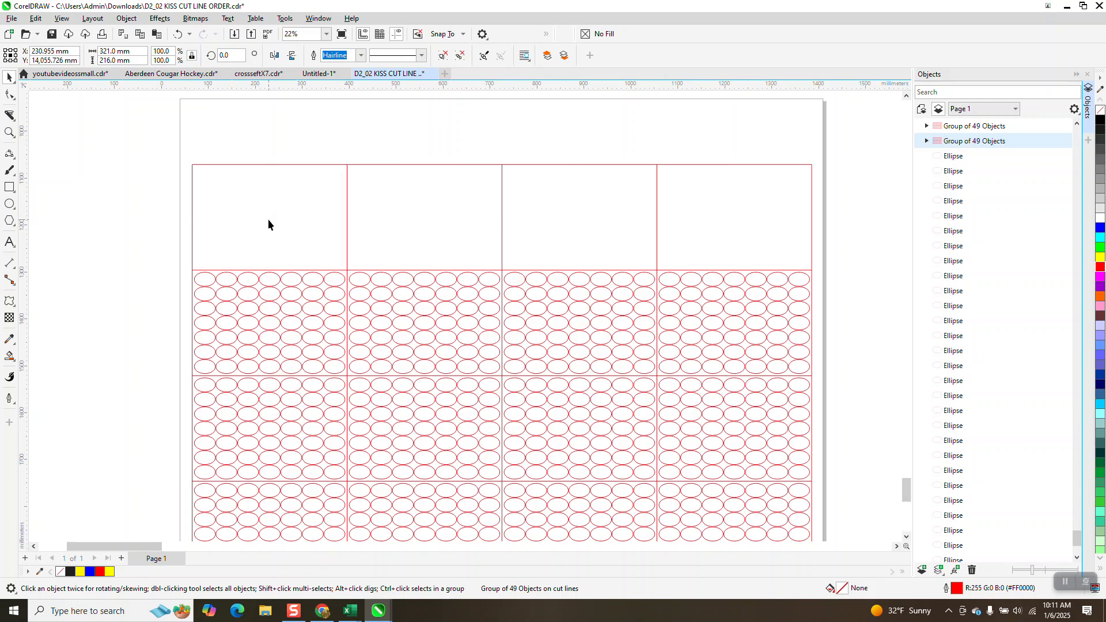
pyautogui.click(178, 33)
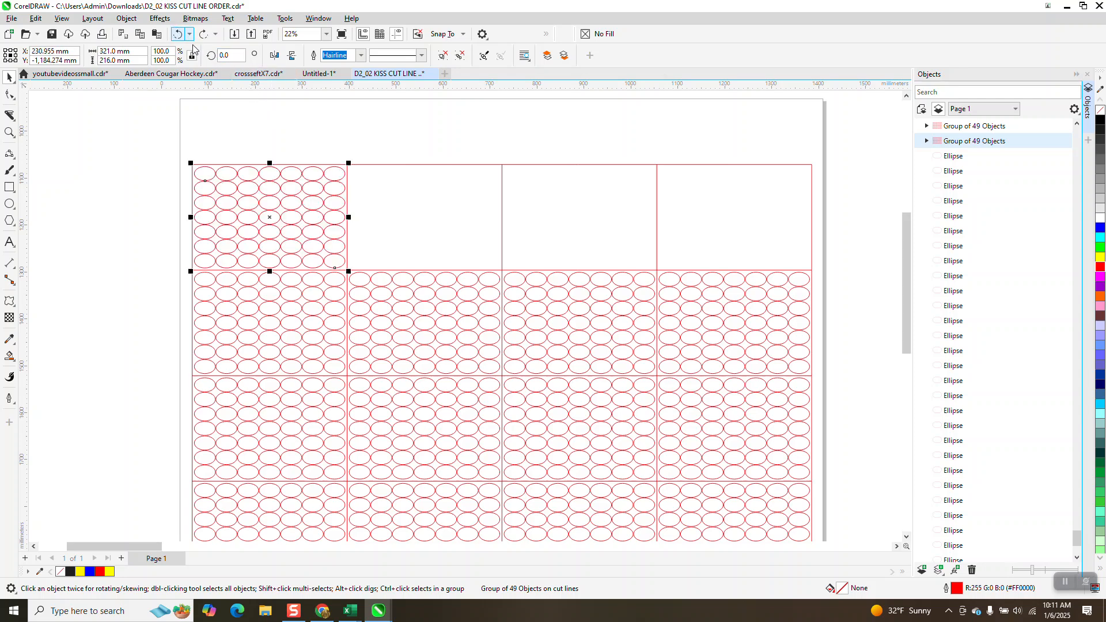
# Set the nudge distance to 330 mm
pyautogui.click(391, 118)
pyautogui.moveTo(406, 58); pyautogui.dragTo(366, 65)
pyautogui.write('330m')
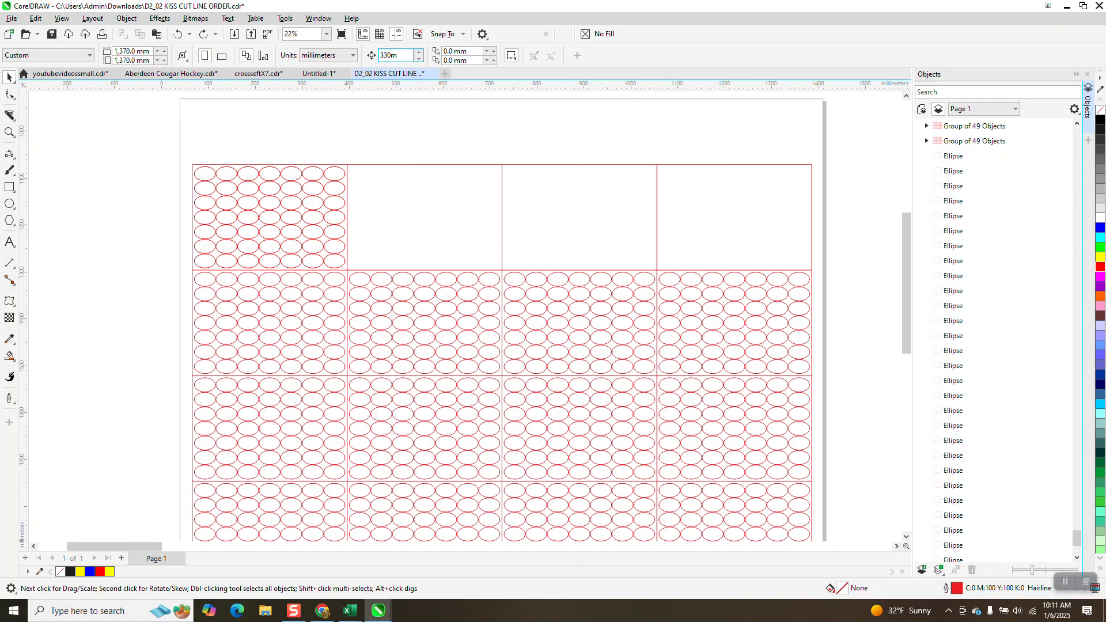
pyautogui.press('Return')
pyautogui.moveTo(410, 55); pyautogui.dragTo(374, 58)
pyautogui.press('BackSpace')
pyautogui.press('Return')
# Duplicate the first block's ellipse group three times, each copy 330 mm further right, to fill the top row, and clear the selection
pyautogui.click(208, 224)
pyautogui.press('KP_Add')
pyautogui.press('Right')
pyautogui.press('KP_Add')
pyautogui.press('Right')
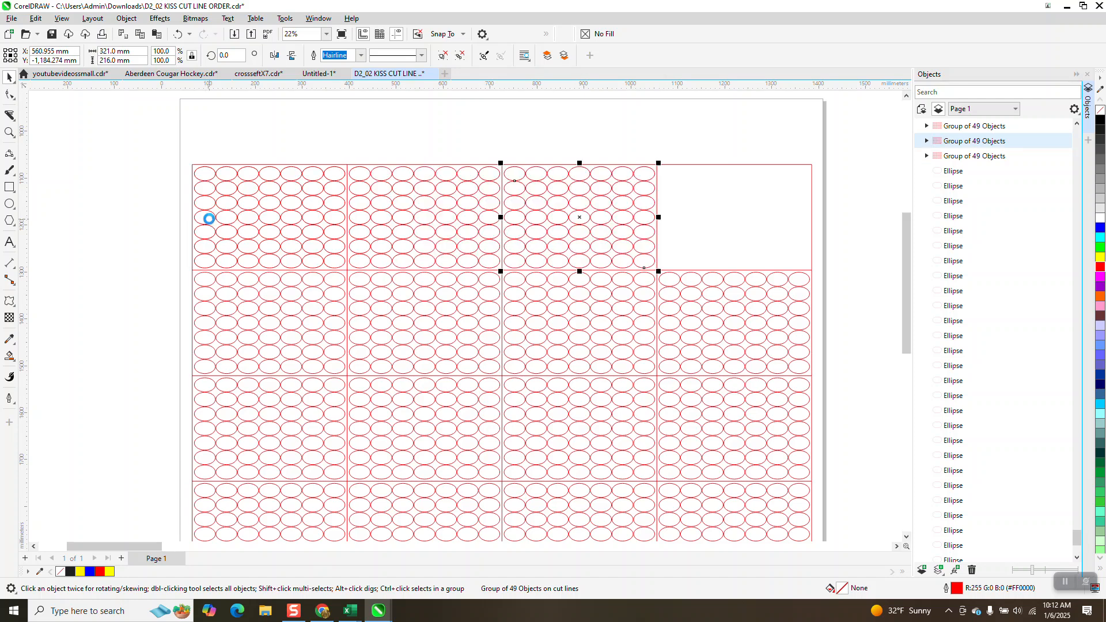
pyautogui.press('KP_Add')
pyautogui.press('Right')
pyautogui.keyDown('ctrl'); pyautogui.click(209, 223); pyautogui.keyUp('ctrl')
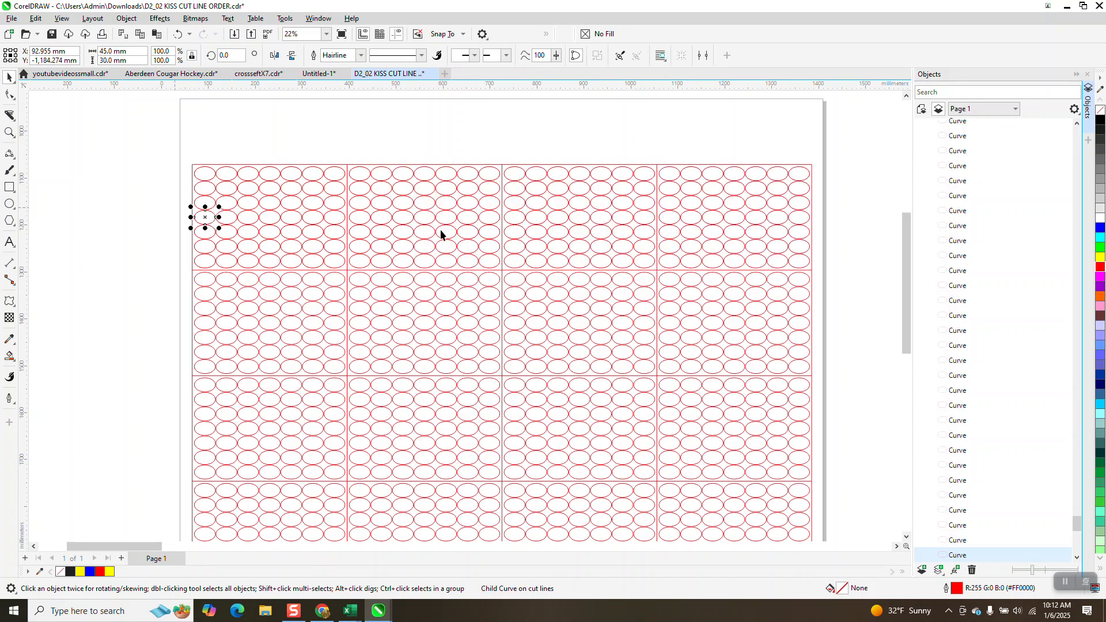
pyautogui.click(332, 120)
# Delete all the ellipse blocks below the top row
pyautogui.scroll(-2, 262, 113)
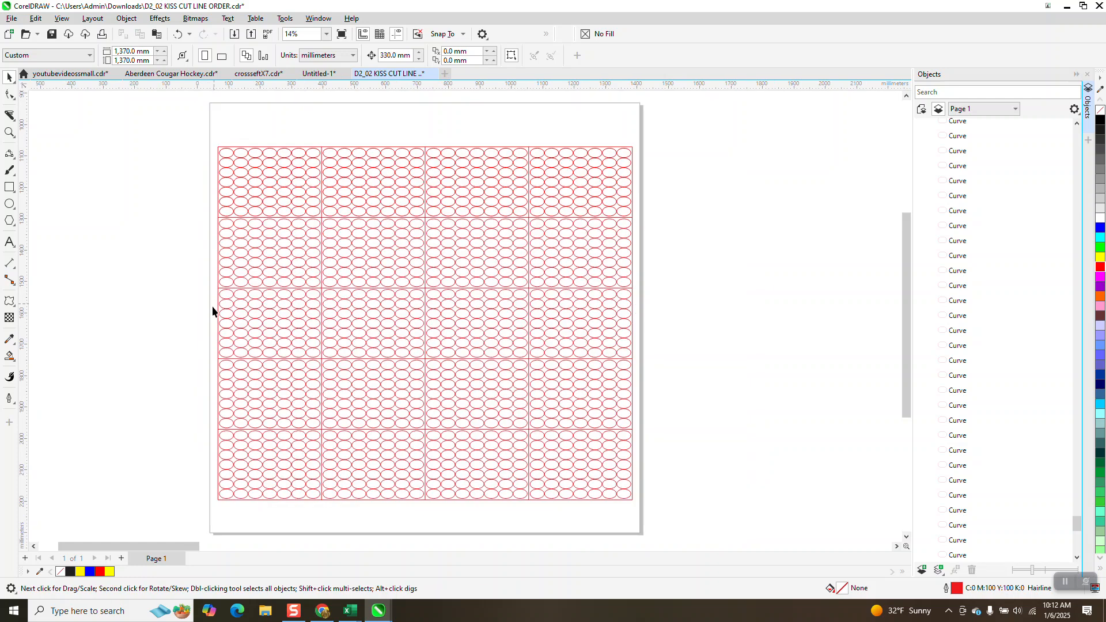
pyautogui.moveTo(213, 219); pyautogui.dragTo(701, 534)
pyautogui.press('Delete')
pyautogui.scroll(-2, 555, 371)
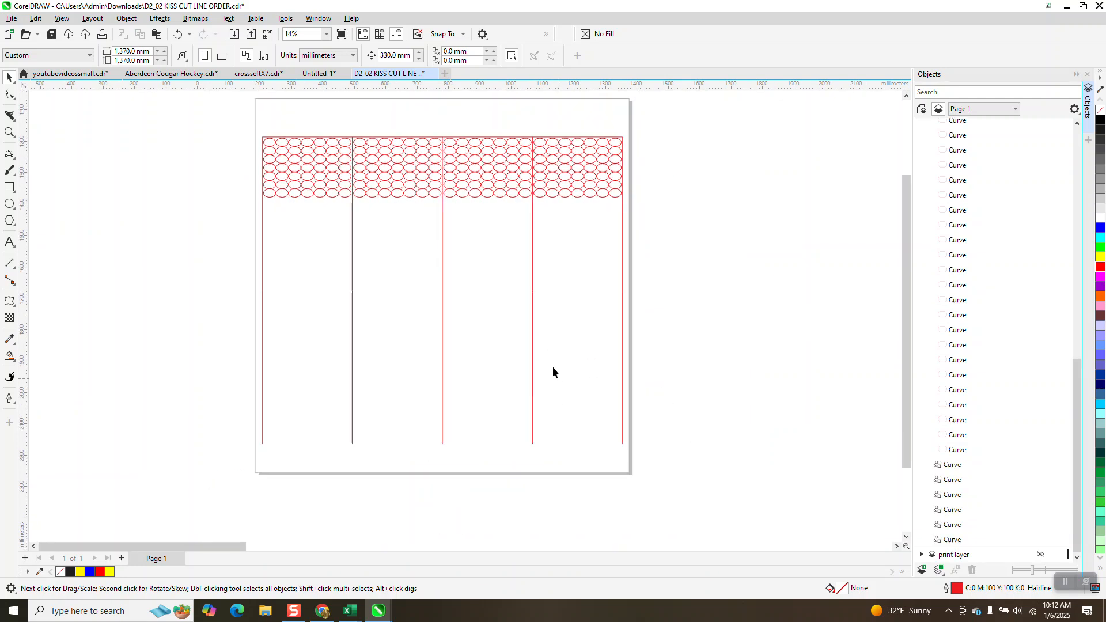
# Ungroup the four ellipse groups in the top row and clear the selection
pyautogui.click(331, 201)
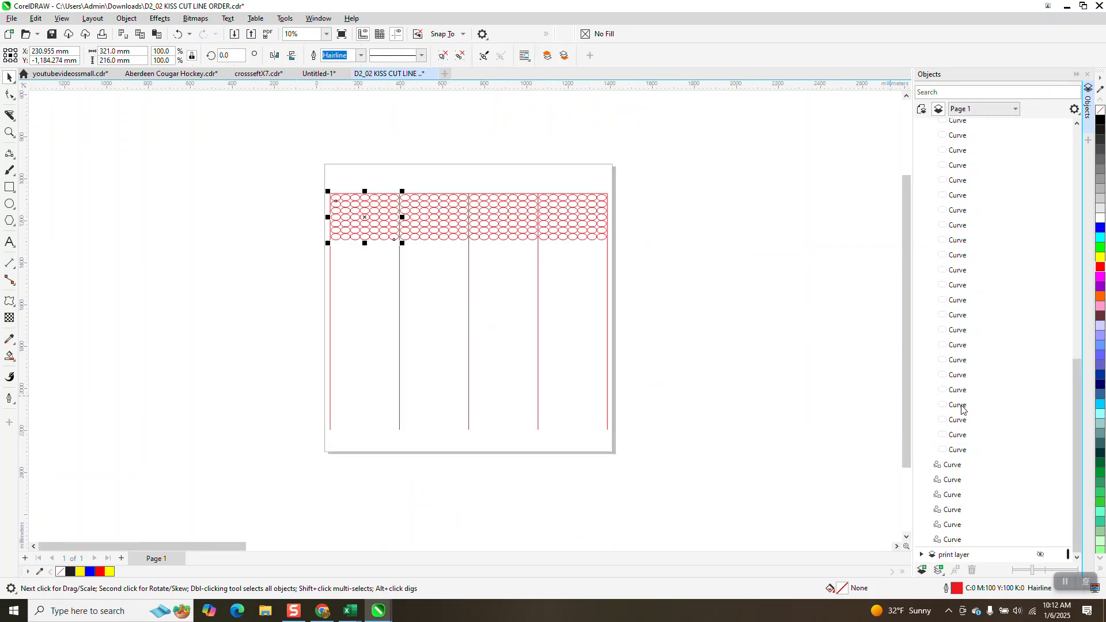
pyautogui.scroll(-5, 1079, 335)
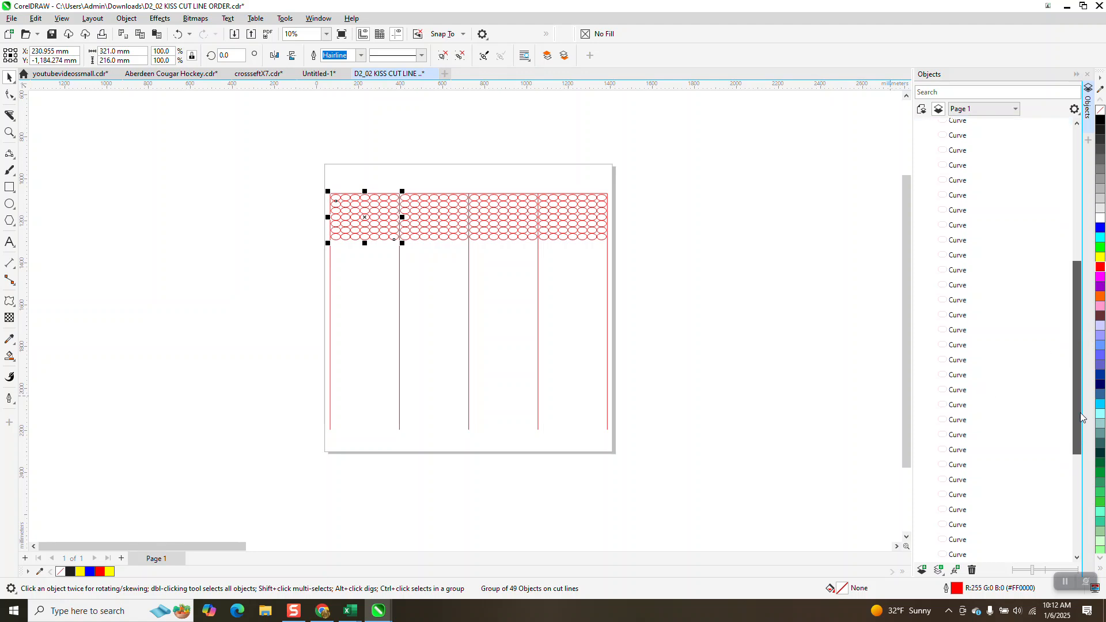
pyautogui.moveTo(306, 167); pyautogui.dragTo(623, 285)
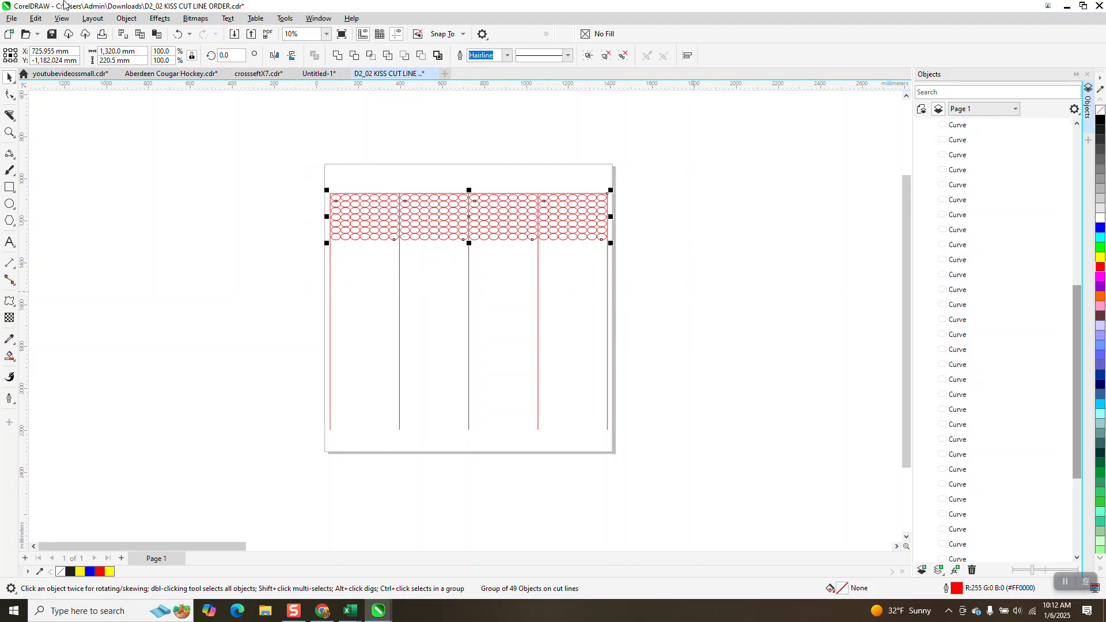
pyautogui.click(126, 18)
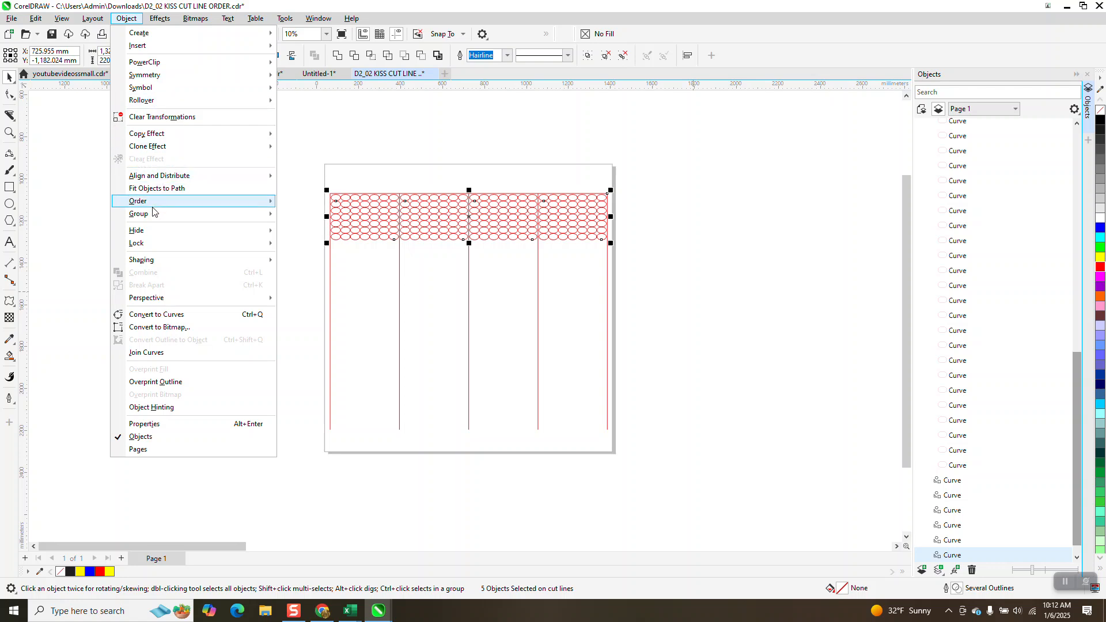
pyautogui.moveTo(254, 214)
pyautogui.click(293, 228)
pyautogui.click(299, 185)
# Step through the ungrouped top-row ellipses one by one, starting from the first block's first ellipse, to check the cutting order
pyautogui.click(334, 196)
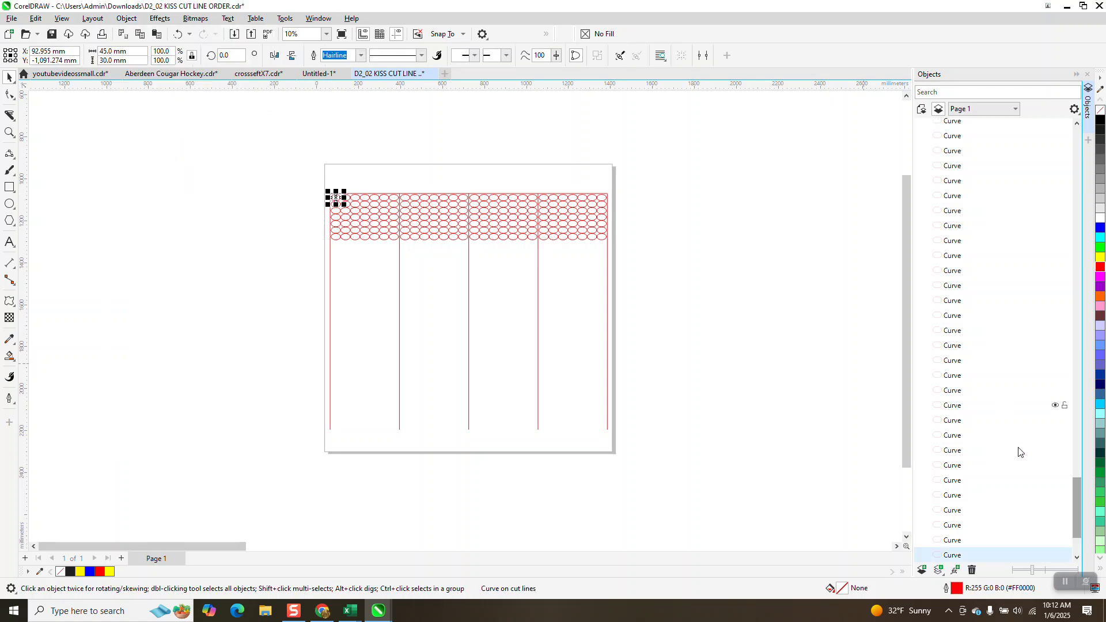
pyautogui.press('Tab')
pyautogui.press('Tab')
pyautogui.press('Tab')
pyautogui.press('Tab')
pyautogui.press('Tab')
pyautogui.press('Tab')
pyautogui.press('Tab')
pyautogui.press('Tab')
pyautogui.press('Tab')
pyautogui.press('Tab')
pyautogui.press('Tab')
pyautogui.press('Tab')
pyautogui.press('Tab')
pyautogui.press('Tab')
pyautogui.press('Tab')
pyautogui.press('Tab')
pyautogui.press('Tab')
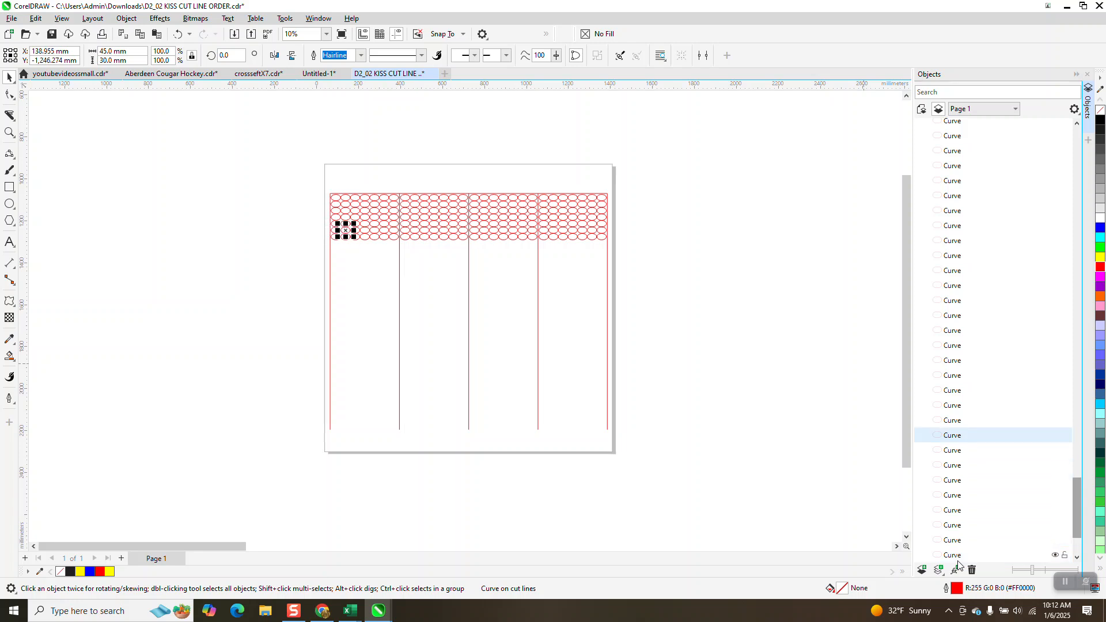
pyautogui.press('Tab')
pyautogui.press('Tab')
pyautogui.press('Tab')
pyautogui.press('Tab')
pyautogui.press('Tab')
pyautogui.press('Tab')
pyautogui.press('Tab')
pyautogui.press('Tab')
pyautogui.press('Tab')
pyautogui.press('Tab')
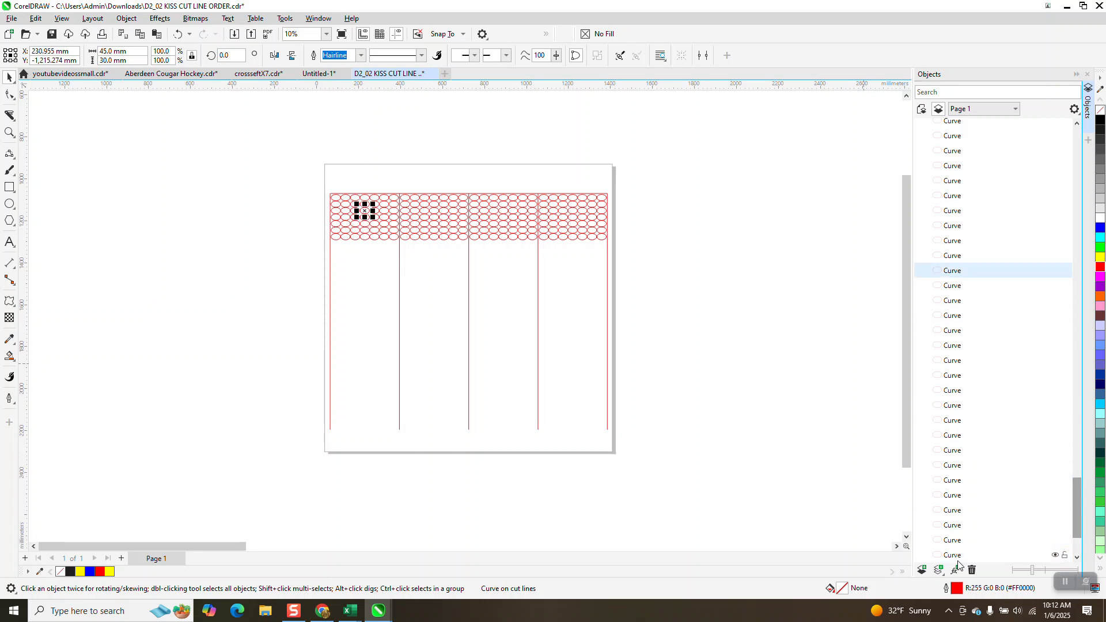
pyautogui.press('Tab')
pyautogui.press('Tab')
pyautogui.press('Tab')
pyautogui.press('Tab')
pyautogui.press('Tab')
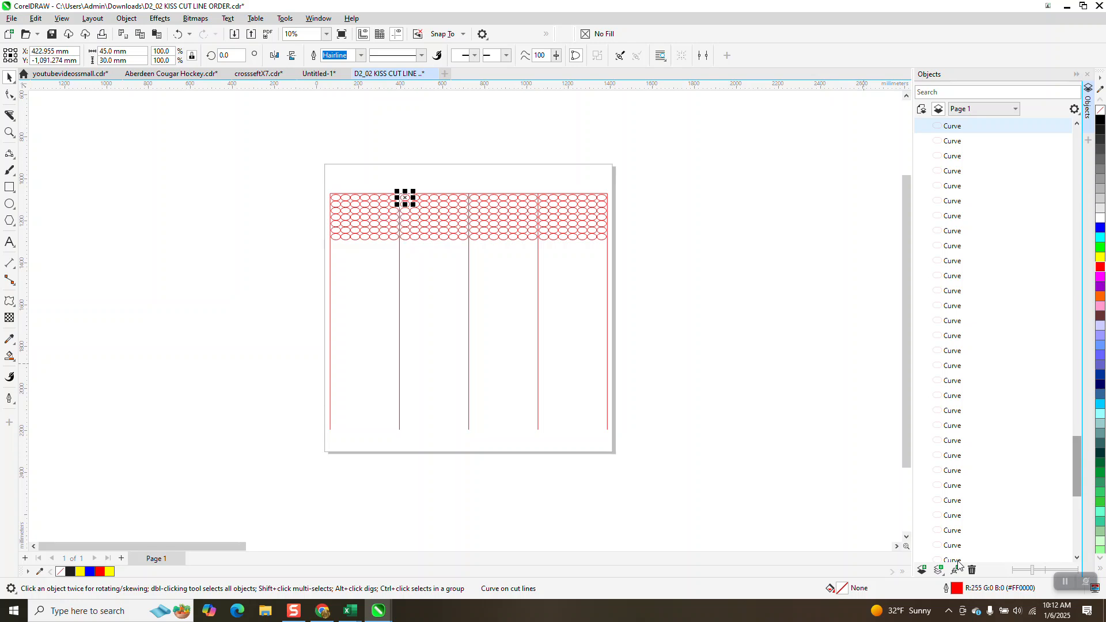
pyautogui.press('Down')
pyautogui.press('Down')
pyautogui.press('Down')
pyautogui.press('Down')
pyautogui.press('Down')
pyautogui.press('Down')
pyautogui.press('Down')
pyautogui.press('Down')
pyautogui.press('Right')
pyautogui.press('Right')
pyautogui.press('Right')
pyautogui.press('Up')
pyautogui.press('Up')
pyautogui.press('Up')
pyautogui.press('Up')
pyautogui.press('Up')
pyautogui.press('Up')
pyautogui.press('Up')
pyautogui.press('Up')
pyautogui.press('Right')
pyautogui.press('Right')
pyautogui.press('Right')
pyautogui.press('Right')
pyautogui.press('Right')
pyautogui.press('Right')
pyautogui.press('Right')
pyautogui.press('Right')
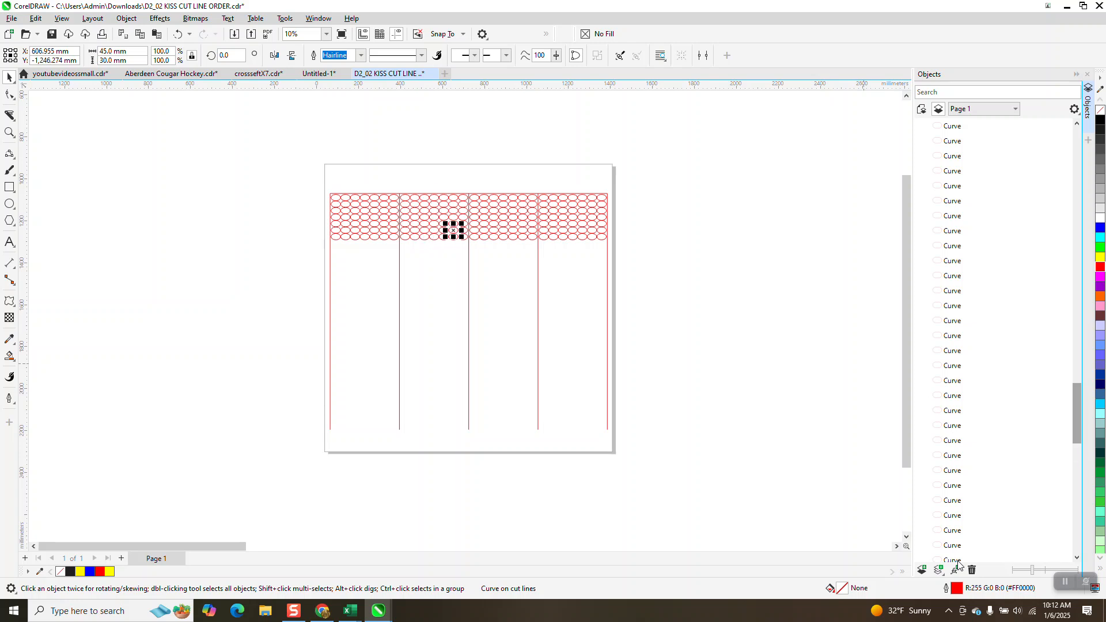
pyautogui.hotkey('shift', 'Tab')
pyautogui.hotkey('shift', 'Tab')
pyautogui.hotkey('shift', 'Tab')
pyautogui.hotkey('shift', 'Tab')
pyautogui.hotkey('shift', 'Tab')
pyautogui.hotkey('shift', 'Tab')
pyautogui.hotkey('shift', 'Tab')
pyautogui.hotkey('shift', 'Tab')
pyautogui.hotkey('shift', 'Tab')
pyautogui.hotkey('shift', 'Tab')
pyautogui.hotkey('shift', 'Tab')
pyautogui.hotkey('shift', 'Tab')
pyautogui.hotkey('shift', 'Tab')
pyautogui.hotkey('shift', 'Tab')
pyautogui.hotkey('shift', 'Tab')
pyautogui.hotkey('shift', 'Tab')
pyautogui.hotkey('shift', 'Tab')
pyautogui.hotkey('shift', 'Tab')
pyautogui.hotkey('shift', 'Tab')
pyautogui.hotkey('shift', 'Tab')
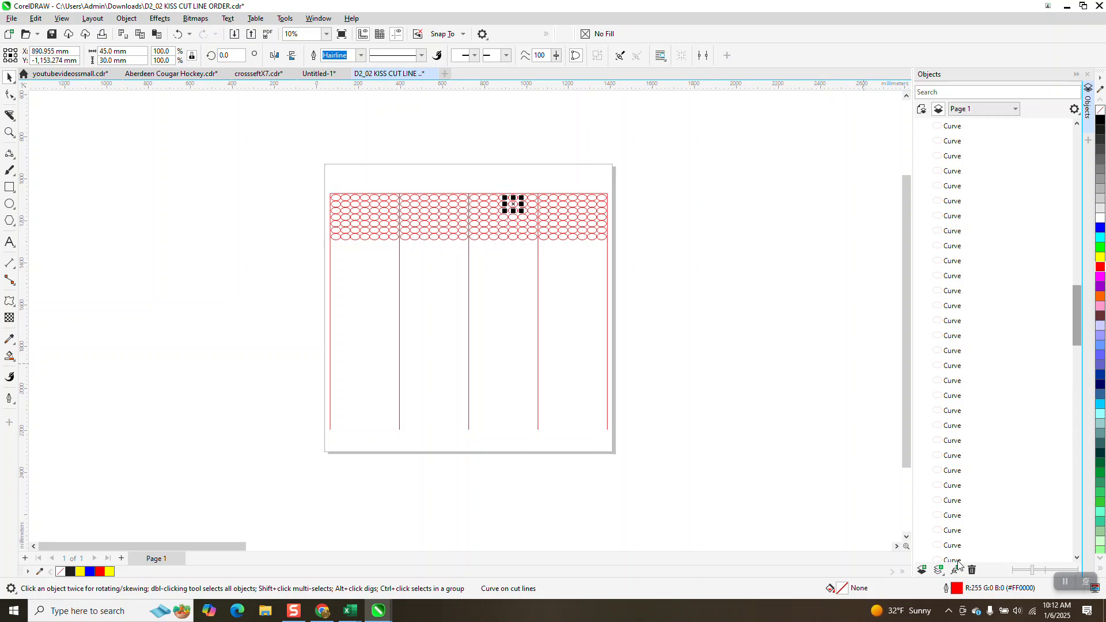
pyautogui.hotkey('shift', 'Tab')
pyautogui.hotkey('shift', 'Tab')
pyautogui.hotkey('shift', 'Tab')
pyautogui.hotkey('shift', 'Tab')
pyautogui.hotkey('shift', 'Tab')
pyautogui.hotkey('shift', 'Tab')
pyautogui.hotkey('shift', 'Tab')
pyautogui.hotkey('shift', 'Tab')
pyautogui.hotkey('shift', 'Tab')
pyautogui.hotkey('shift', 'Tab')
pyautogui.hotkey('shift', 'Tab')
pyautogui.hotkey('shift', 'Tab')
pyautogui.hotkey('shift', 'Tab')
pyautogui.hotkey('shift', 'Tab')
pyautogui.hotkey('shift', 'Tab')
pyautogui.hotkey('shift', 'Tab')
pyautogui.hotkey('shift', 'Tab')
pyautogui.hotkey('shift', 'Tab')
pyautogui.hotkey('shift', 'Tab')
pyautogui.hotkey('shift', 'Tab')
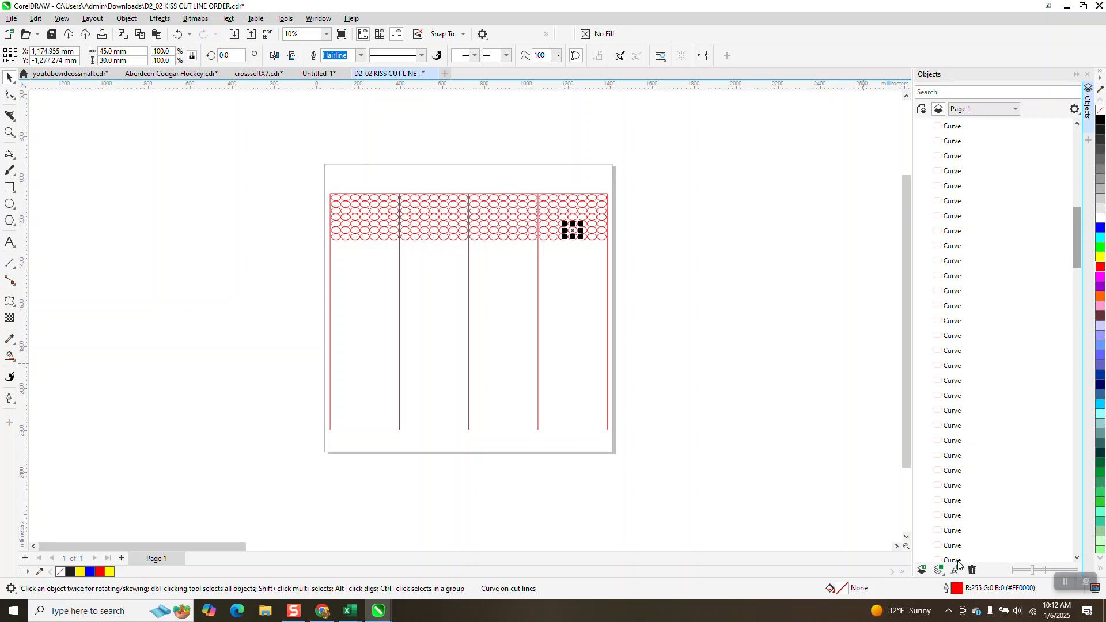
pyautogui.hotkey('shift', 'Tab')
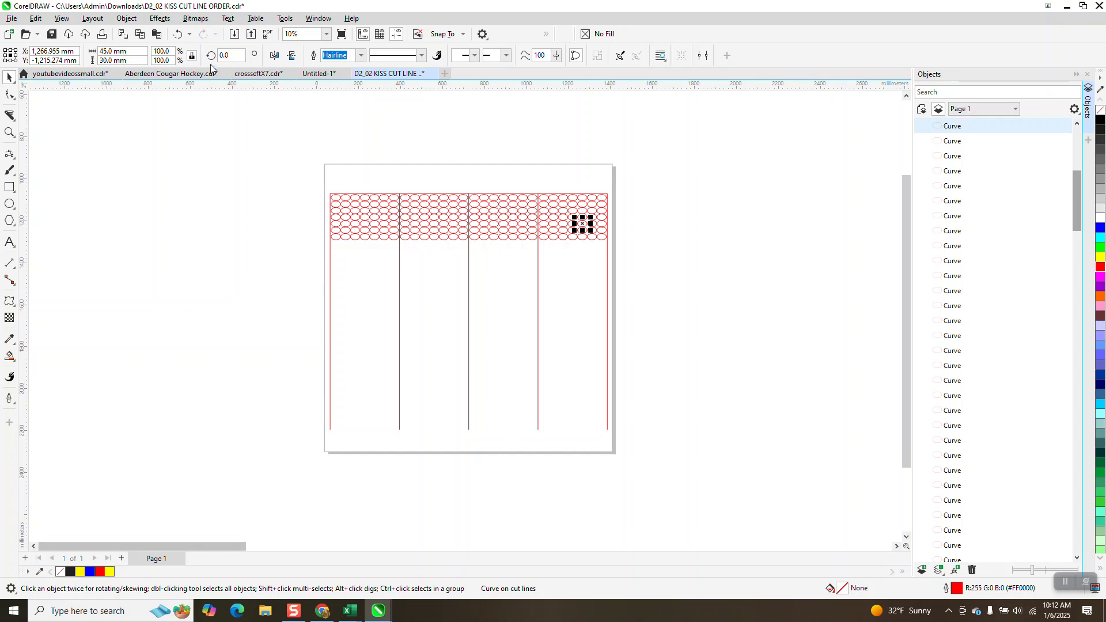
# Undo the ungrouping of the top row and the deletion of the blocks below it
pyautogui.click(178, 34)
pyautogui.click(178, 34)
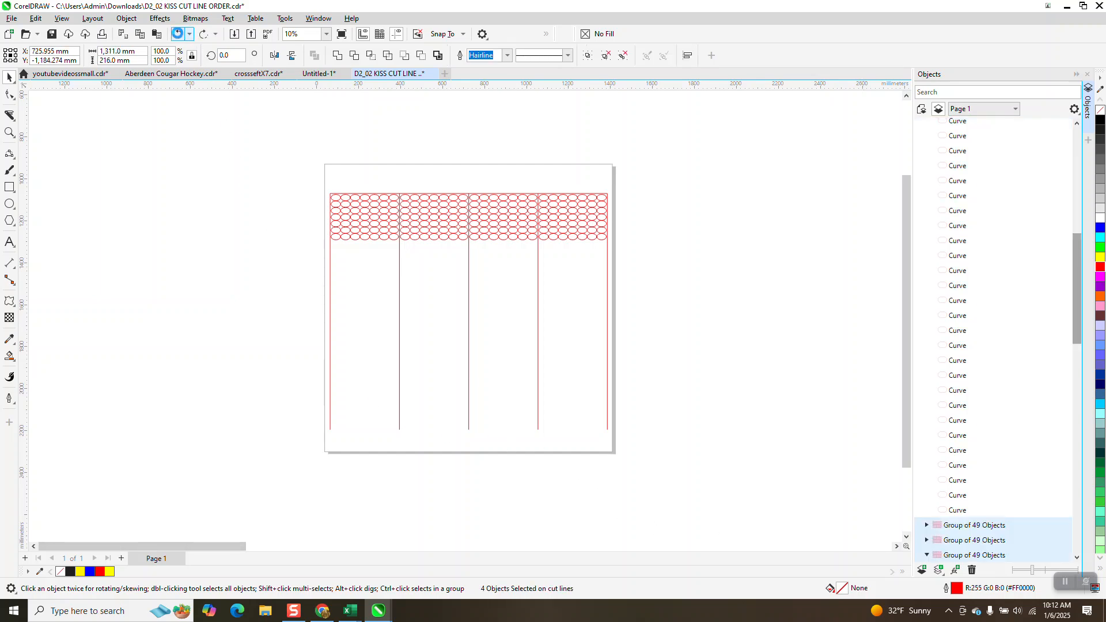
pyautogui.click(178, 34)
pyautogui.click(178, 33)
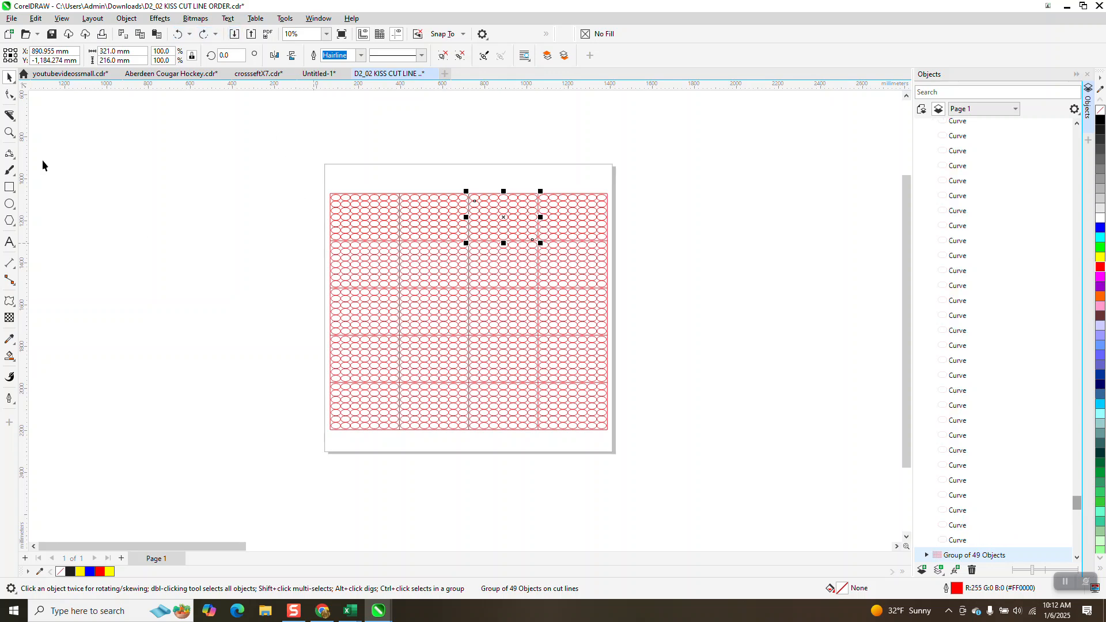
# Measure the vertical spacing between the centres of the bottom-left ellipses in the last column's first and second blocks with a parallel dimension
pyautogui.click(9, 131)
pyautogui.moveTo(313, 179); pyautogui.dragTo(716, 479)
pyautogui.click(7, 77)
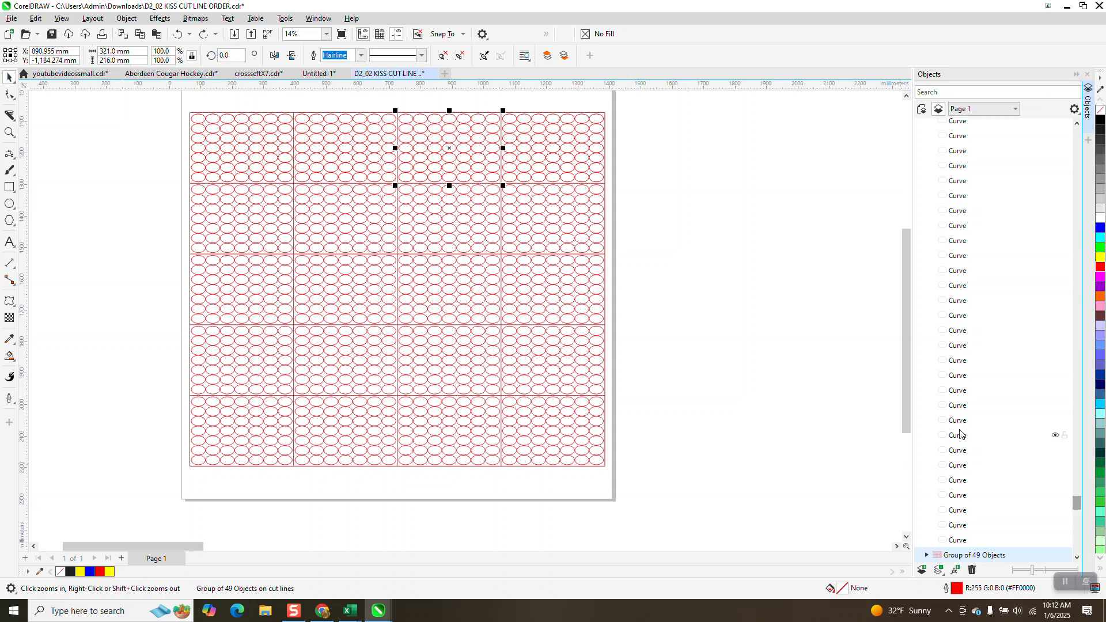
pyautogui.moveTo(1077, 507); pyautogui.dragTo(1090, 74)
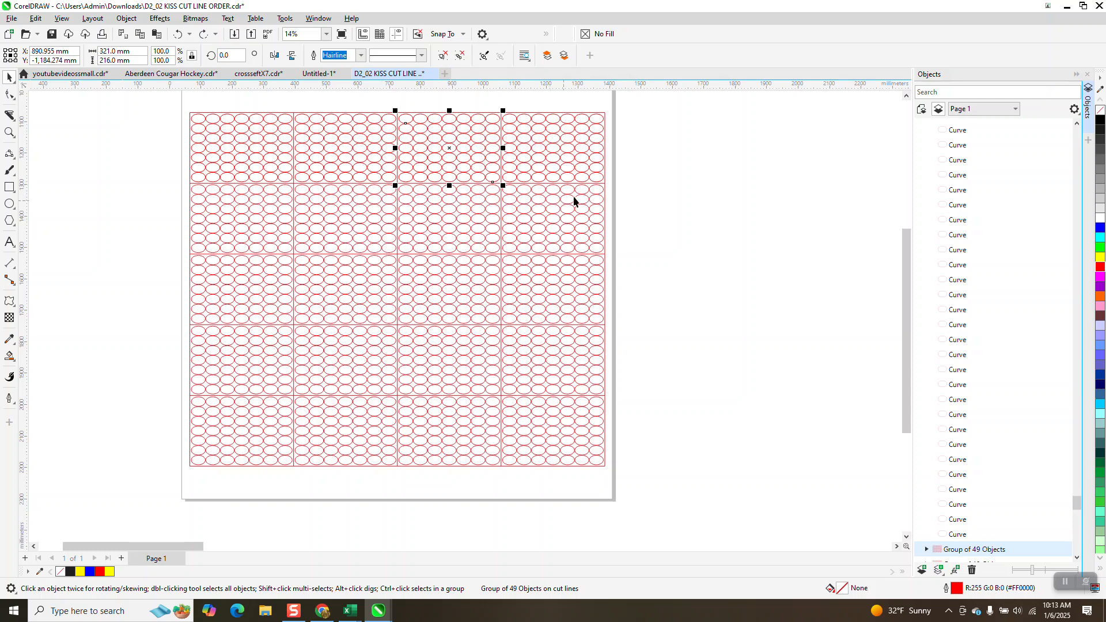
pyautogui.click(630, 190)
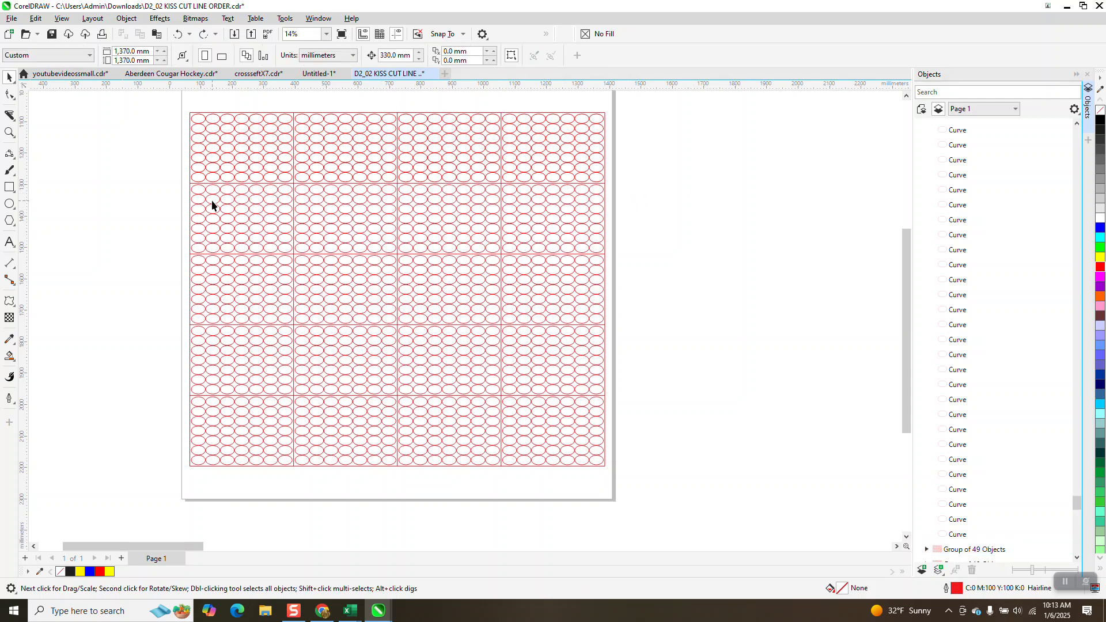
pyautogui.click(9, 133)
pyautogui.moveTo(488, 120); pyautogui.dragTo(686, 334)
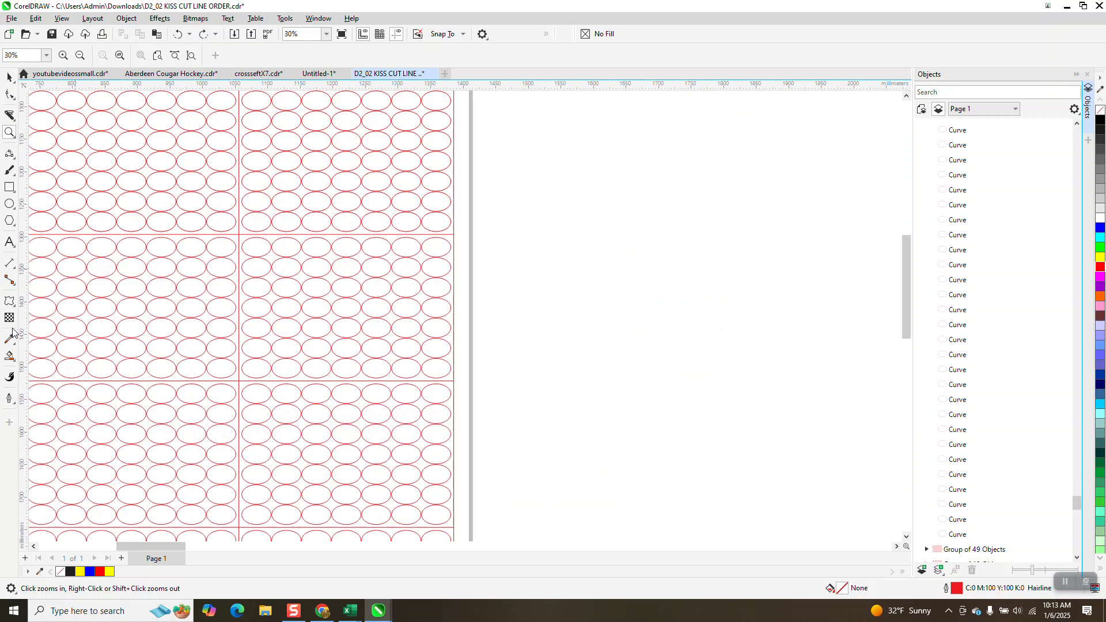
pyautogui.click(16, 272)
pyautogui.click(45, 266)
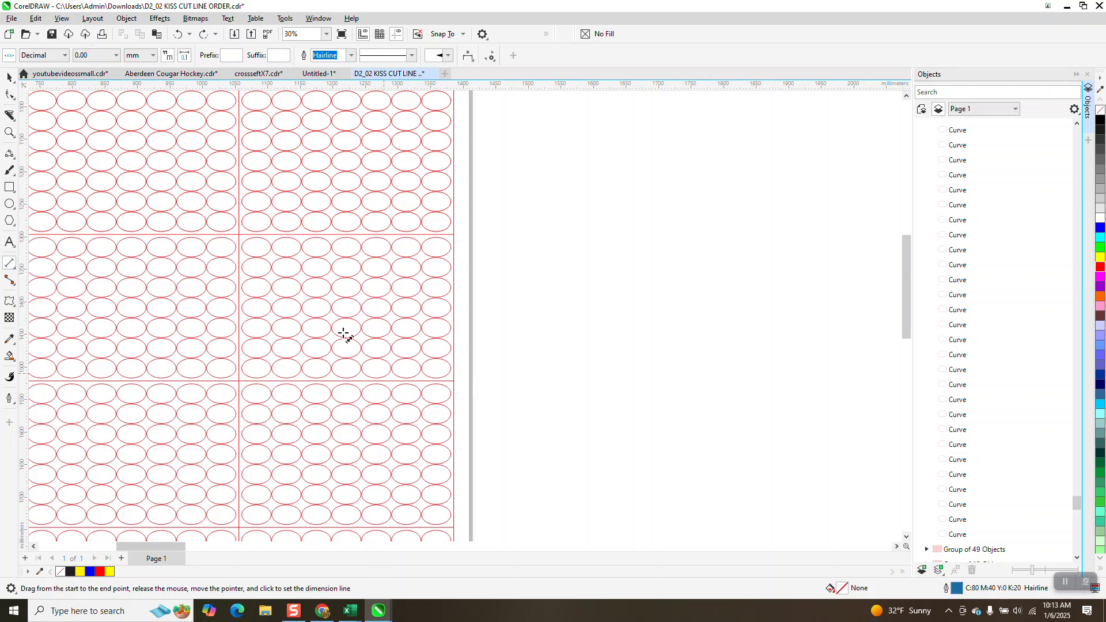
pyautogui.moveTo(257, 222); pyautogui.dragTo(257, 371)
pyautogui.click(275, 369)
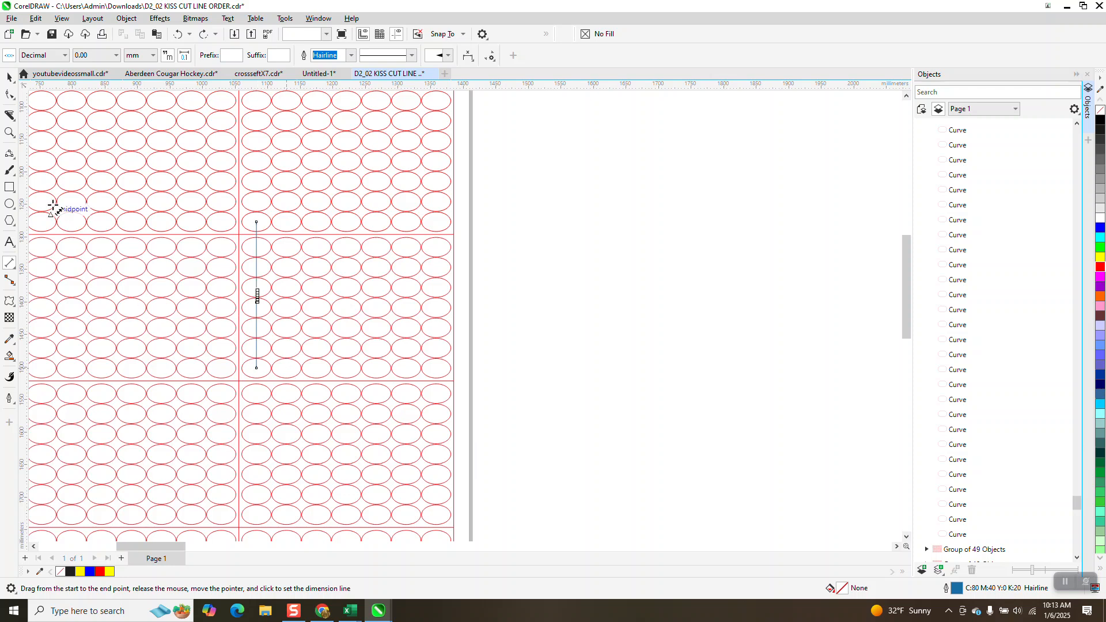
pyautogui.click(10, 132)
pyautogui.moveTo(244, 276); pyautogui.dragTo(321, 327)
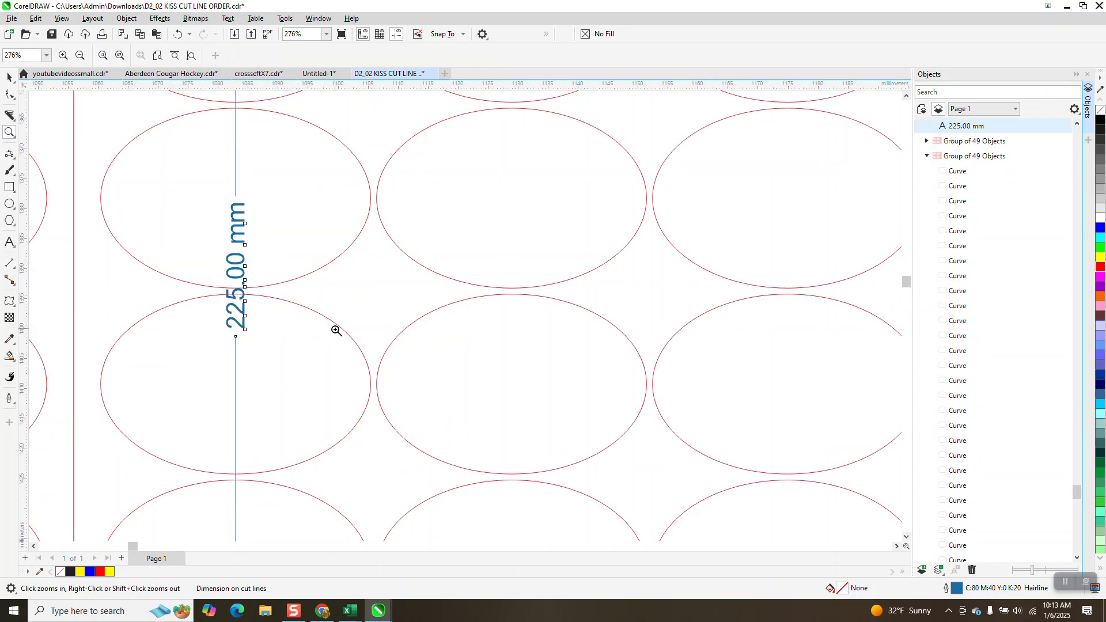
# Remove the vertical dimension and delete the second row of ellipse blocks across all four columns
pyautogui.scroll(-2, 336, 329)
pyautogui.click(10, 76)
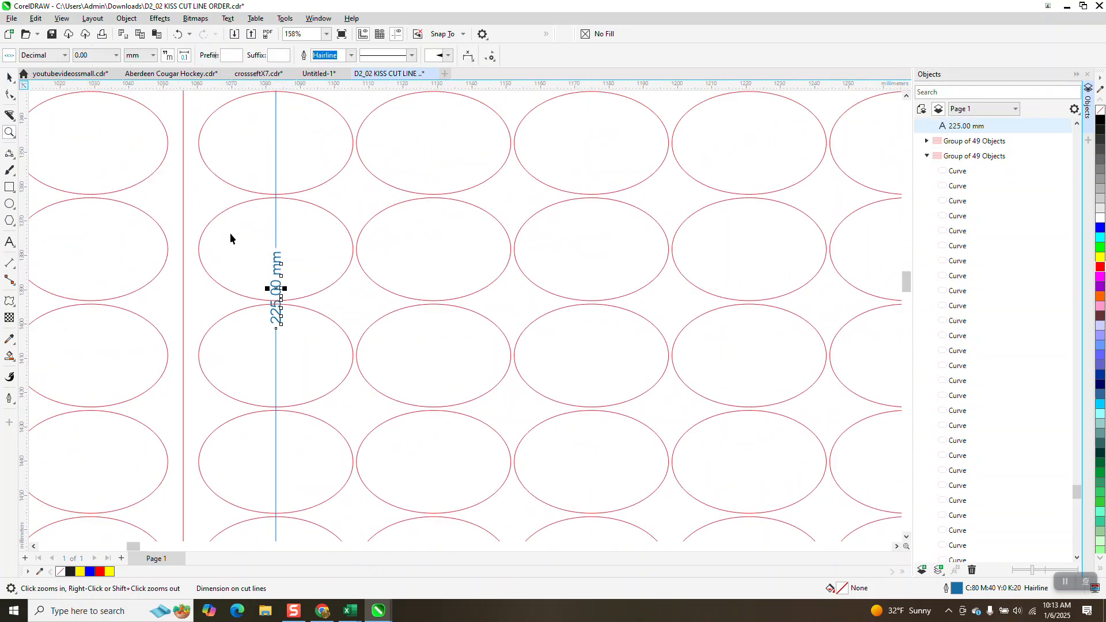
pyautogui.scroll(-2, 265, 300)
pyautogui.click(289, 291)
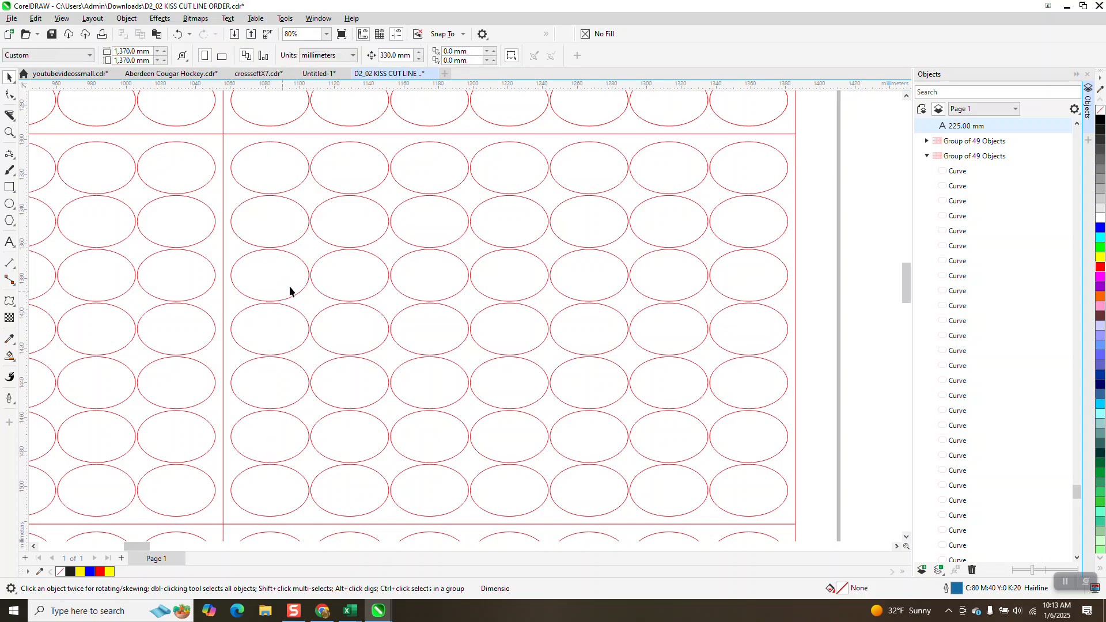
pyautogui.scroll(-5, 300, 288)
pyautogui.scroll(-3, 458, 289)
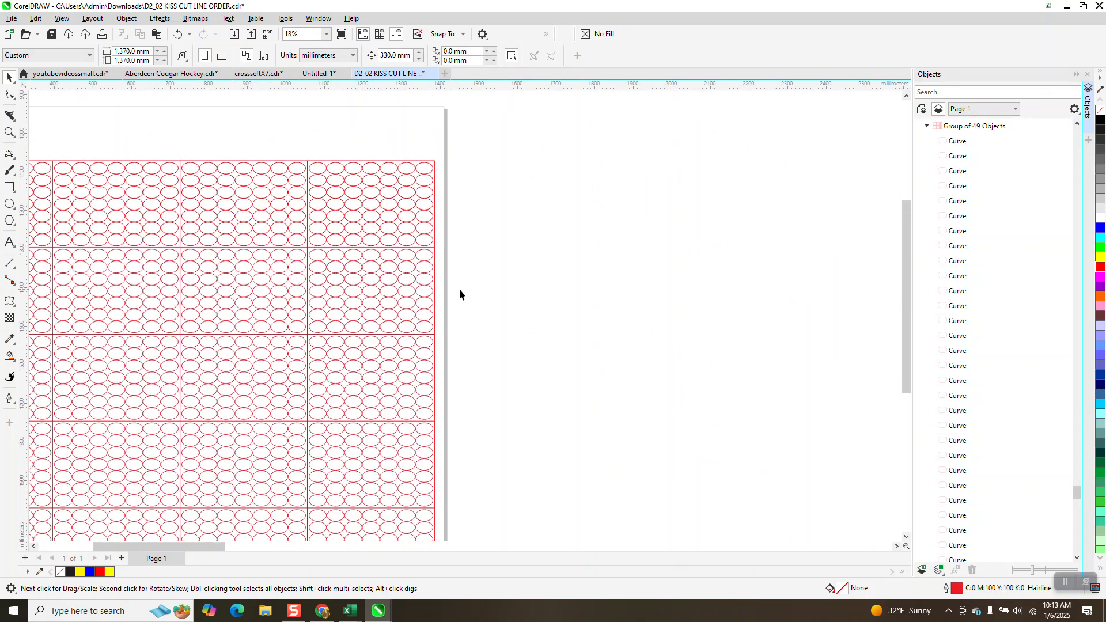
pyautogui.moveTo(38, 258); pyautogui.dragTo(450, 324)
pyautogui.press('Delete')
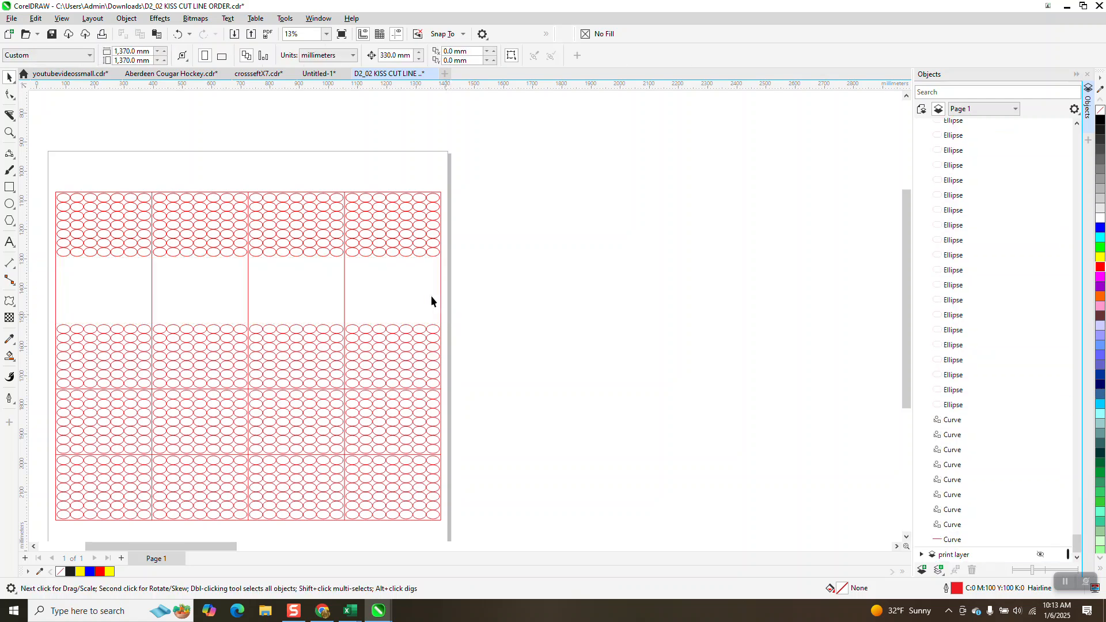
# Duplicate the last column's top ellipse block and move the copy down by a nudge distance of 225 mm
pyautogui.click(364, 214)
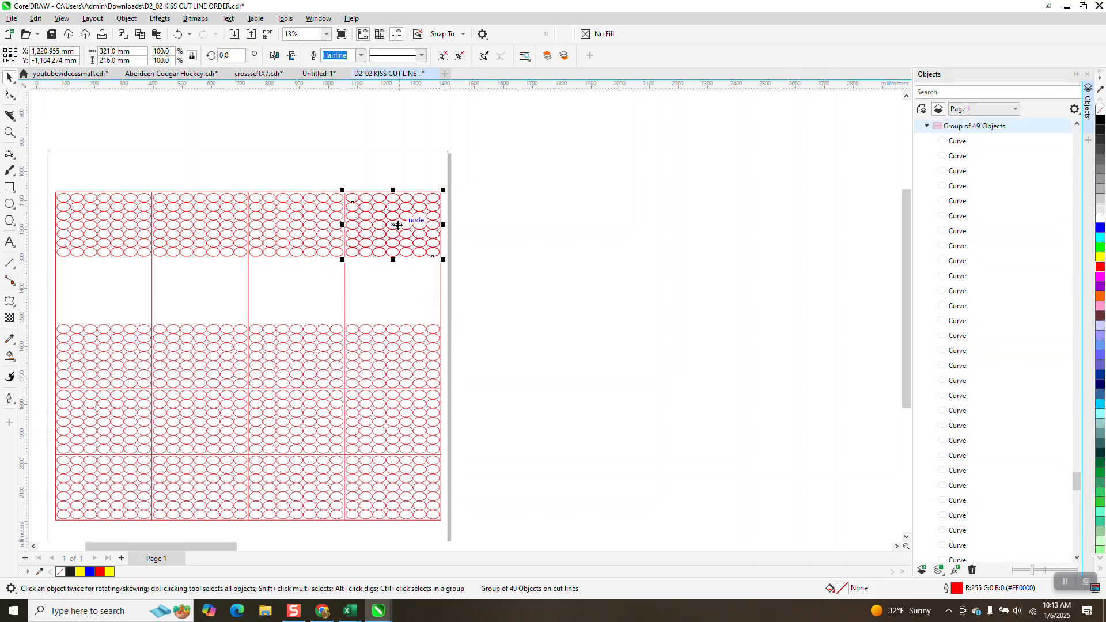
pyautogui.hotkey('ctrl', 'd')
pyautogui.press('Up')
pyautogui.click(422, 114)
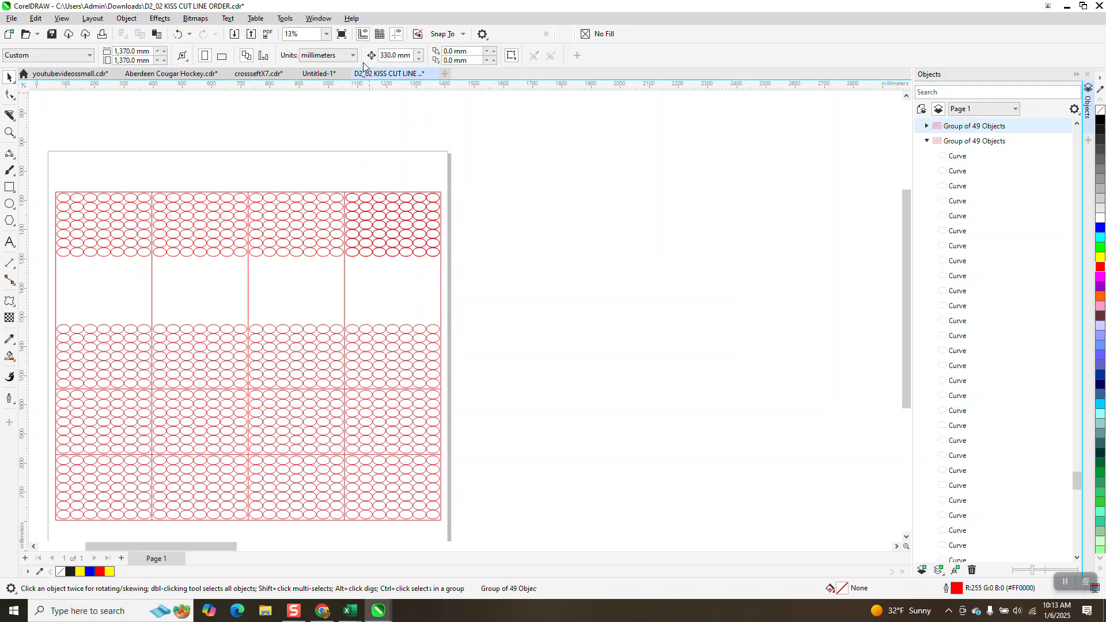
pyautogui.doubleClick(409, 55)
pyautogui.write('224')
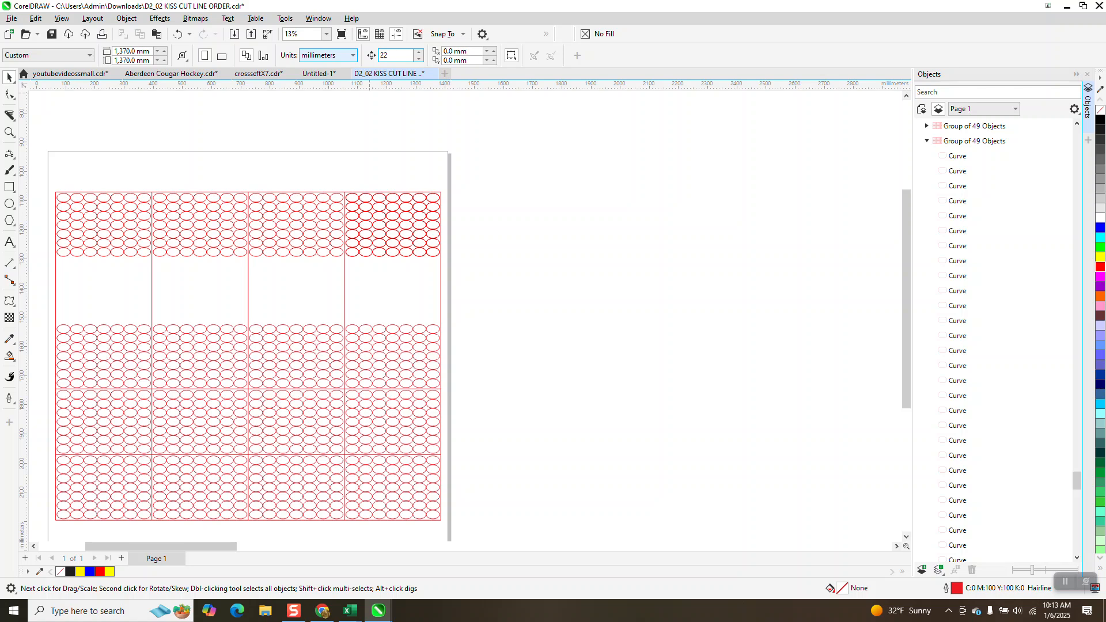
pyautogui.press('Return')
pyautogui.press('Return')
pyautogui.press('Return')
pyautogui.click(361, 223)
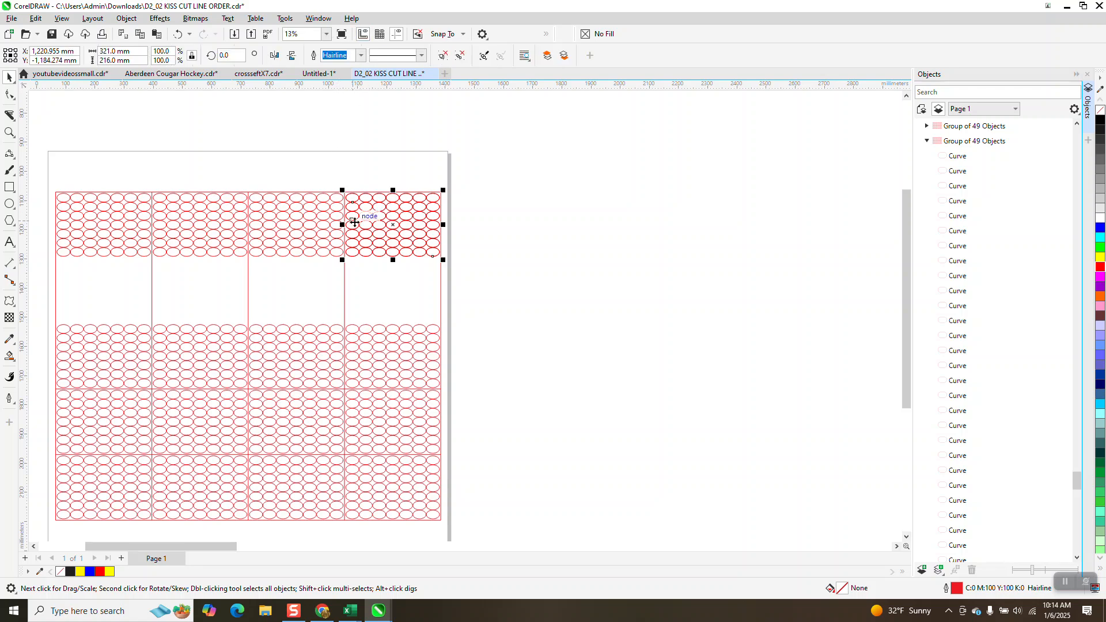
pyautogui.press('Down')
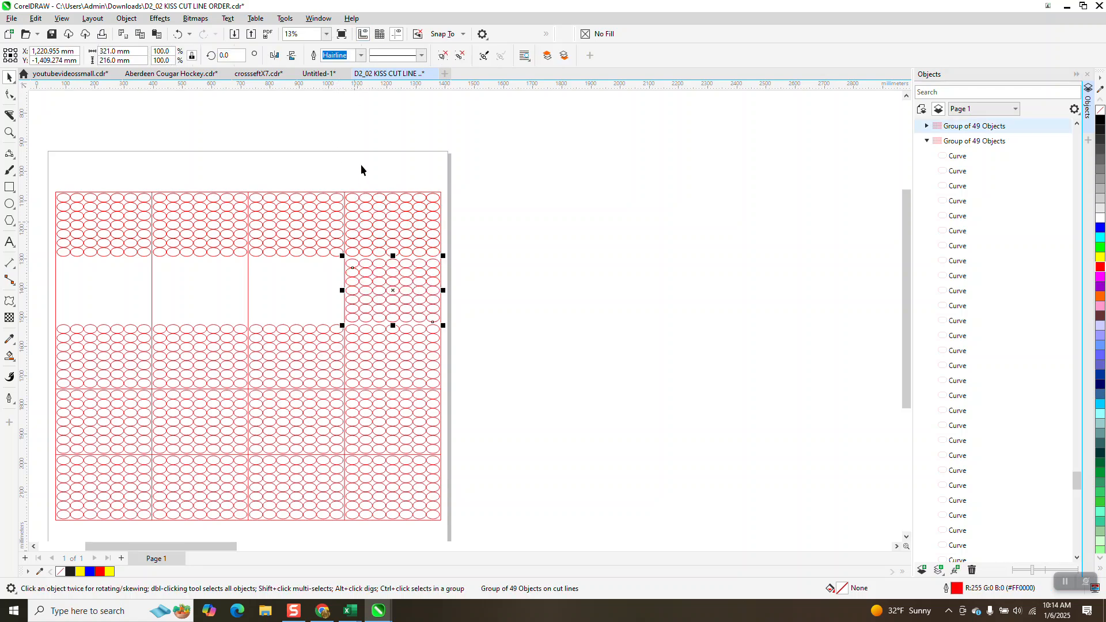
# Set the nudge distance to 330 mm and copy the second-row ellipse block into the three columns to its left
pyautogui.click(366, 117)
pyautogui.click(405, 55)
pyautogui.write('330')
pyautogui.press('Return')
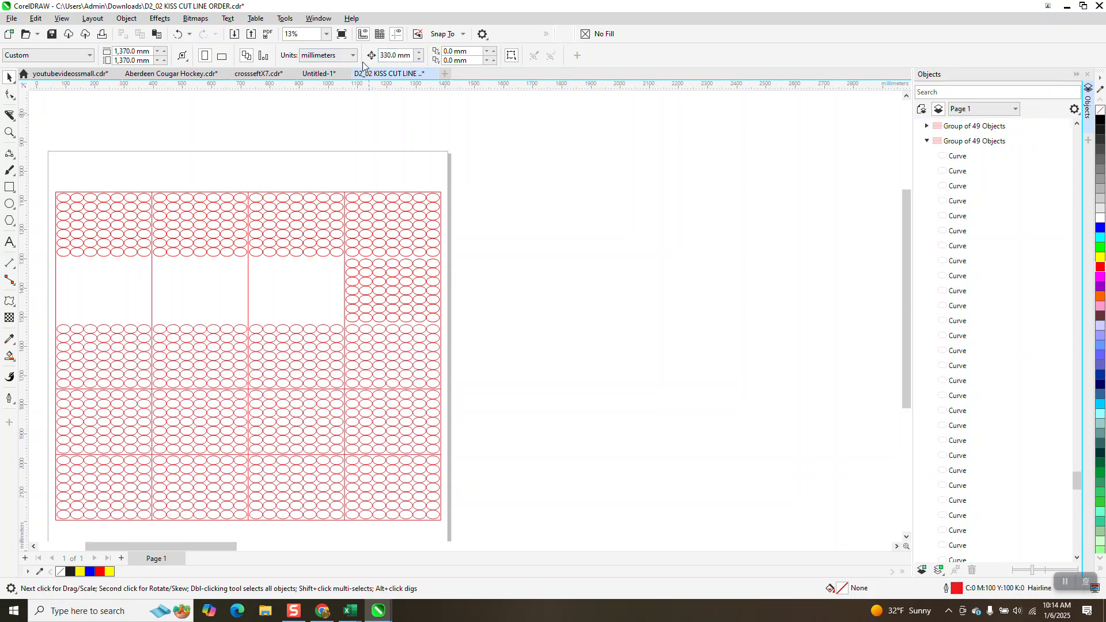
pyautogui.click(419, 298)
pyautogui.press('+')
pyautogui.press('Left')
pyautogui.press('Left')
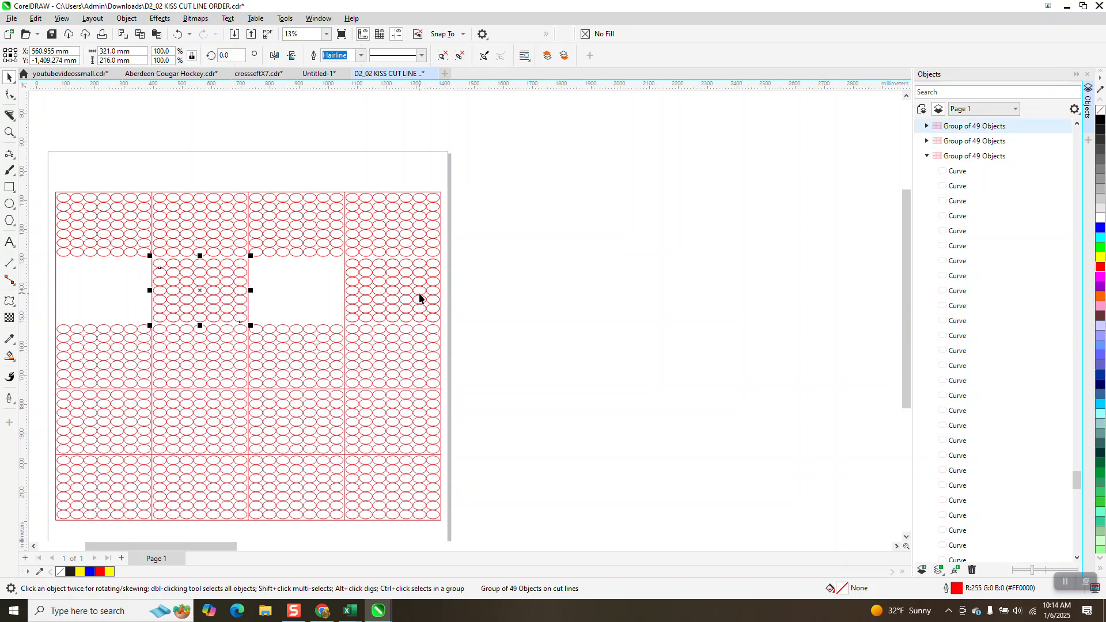
pyautogui.press('Right')
pyautogui.press('+')
pyautogui.press('Left')
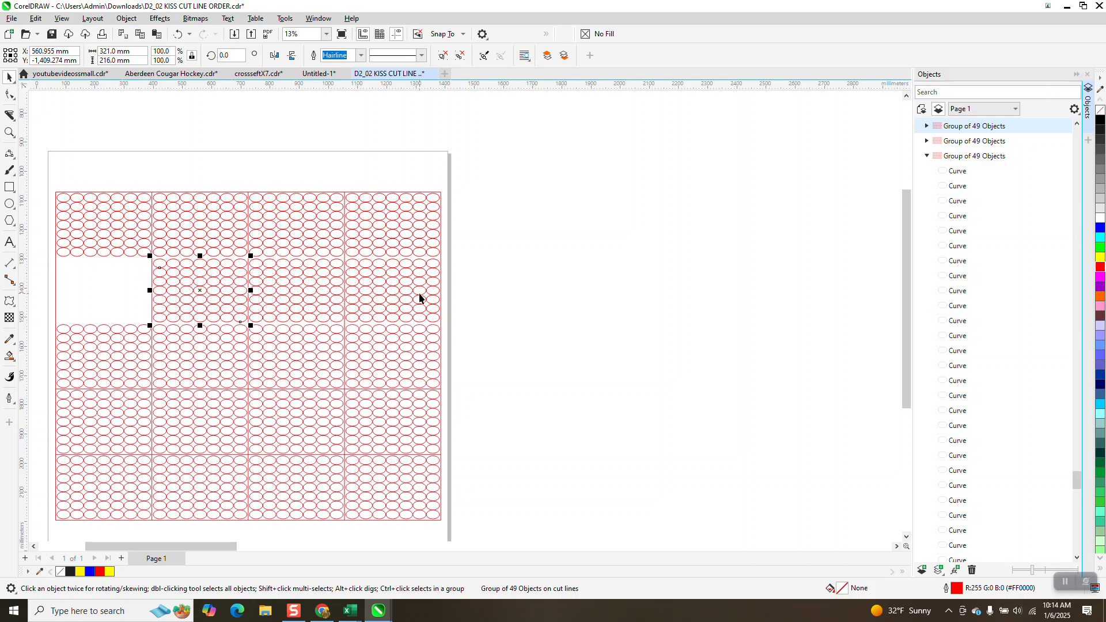
pyautogui.press('+')
pyautogui.press('Left')
pyautogui.press('+')
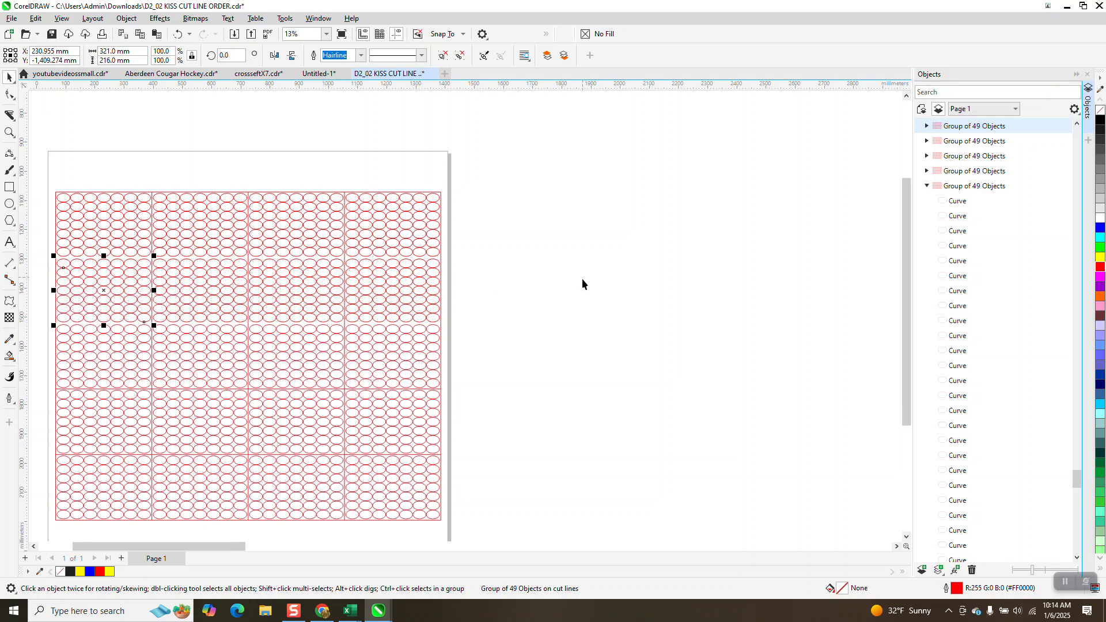
# Delete all ellipses and horizontal cut lines below the second row of blocks, keeping the vertical lines
pyautogui.scroll(-1, 583, 282)
pyautogui.moveTo(106, 320); pyautogui.dragTo(549, 503)
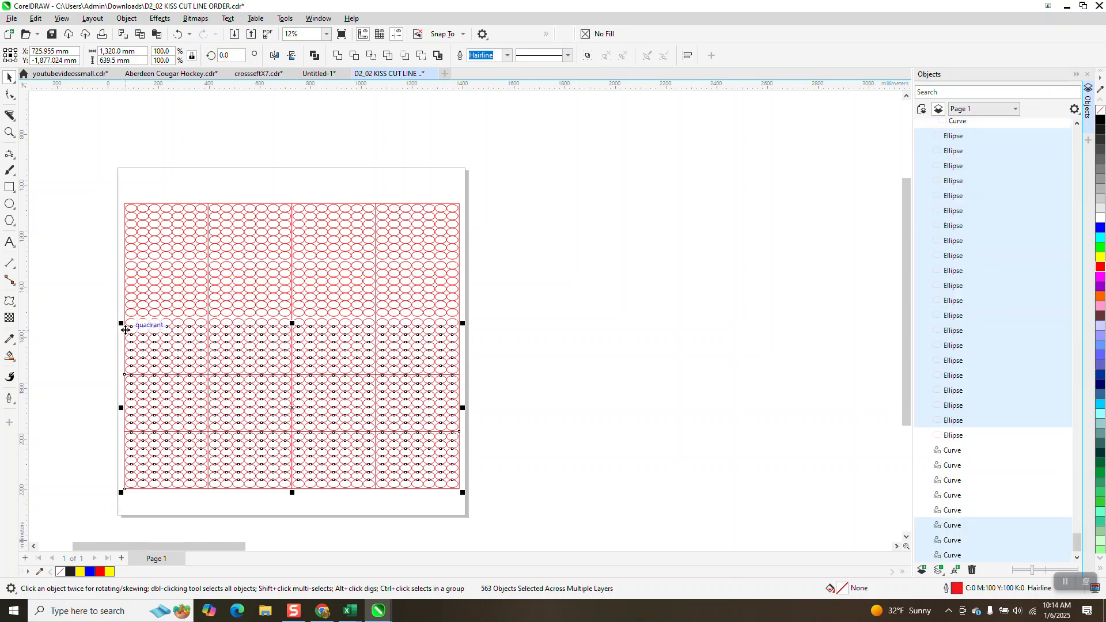
pyautogui.press('Delete')
pyautogui.moveTo(114, 316); pyautogui.dragTo(499, 357)
pyautogui.press('Delete')
# Ungroup all the ellipse blocks in the top two rows
pyautogui.click(128, 211)
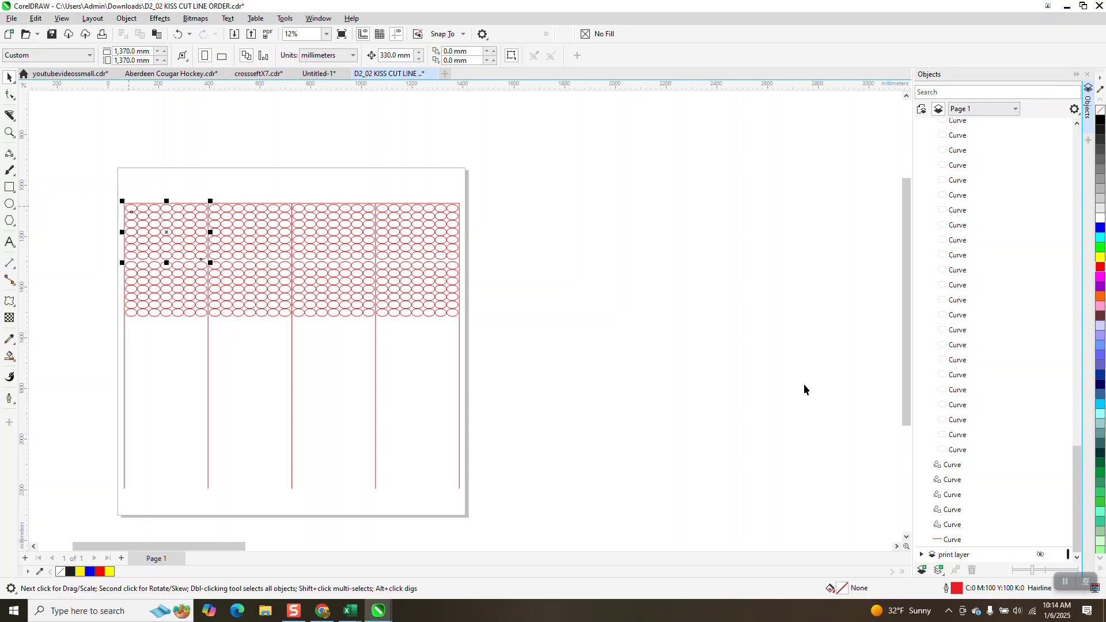
pyautogui.moveTo(75, 162); pyautogui.dragTo(400, 344)
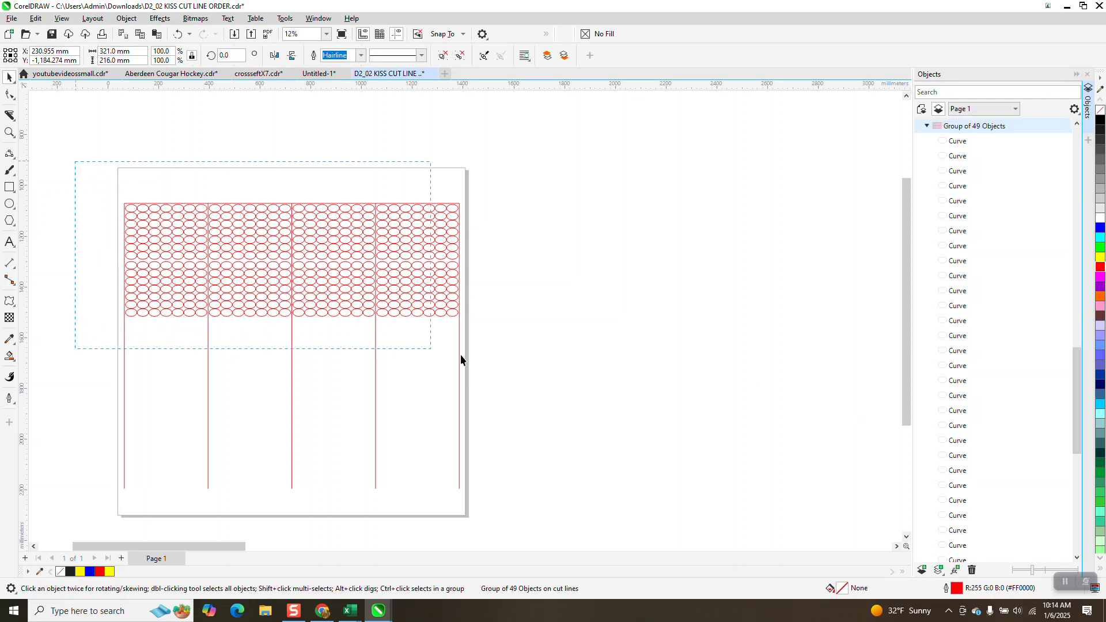
pyautogui.moveTo(541, 361); pyautogui.dragTo(542, 363)
pyautogui.click(127, 18)
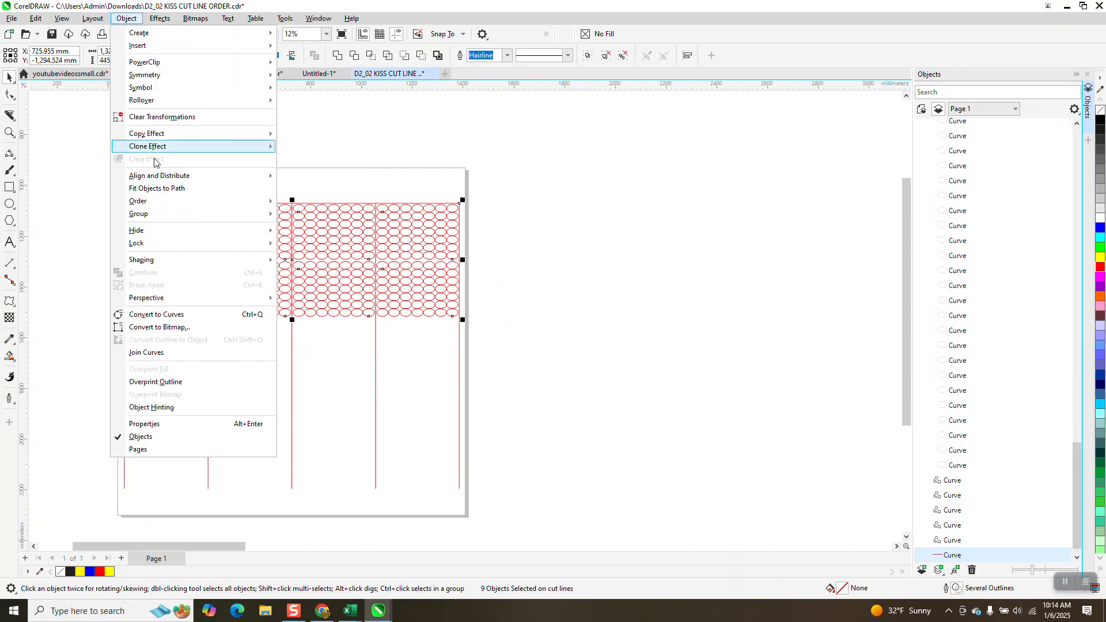
pyautogui.moveTo(153, 214)
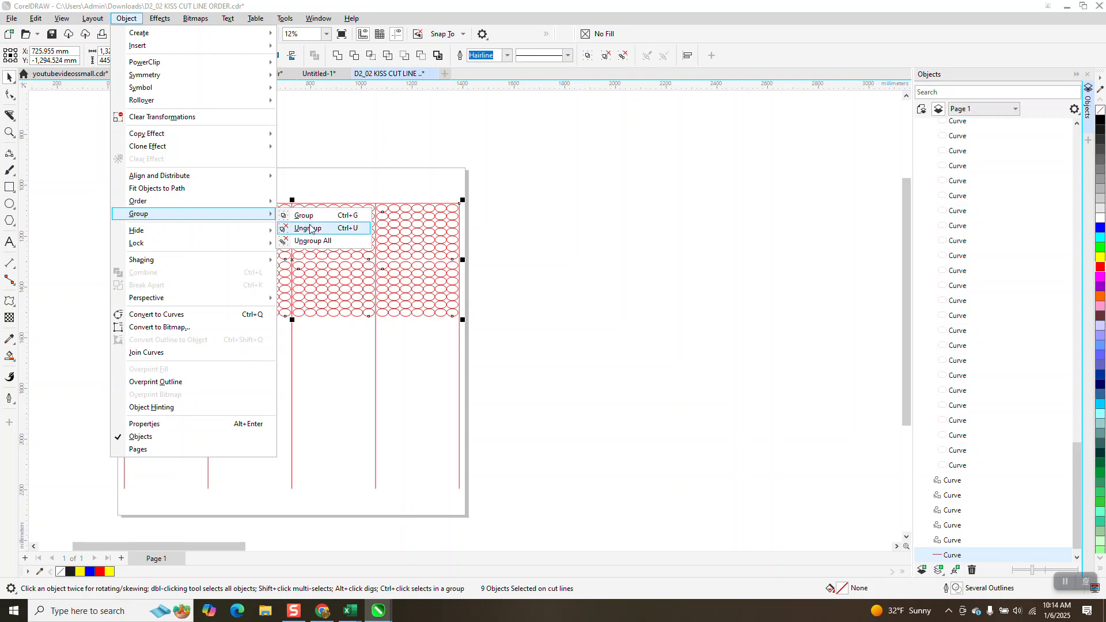
pyautogui.click(299, 226)
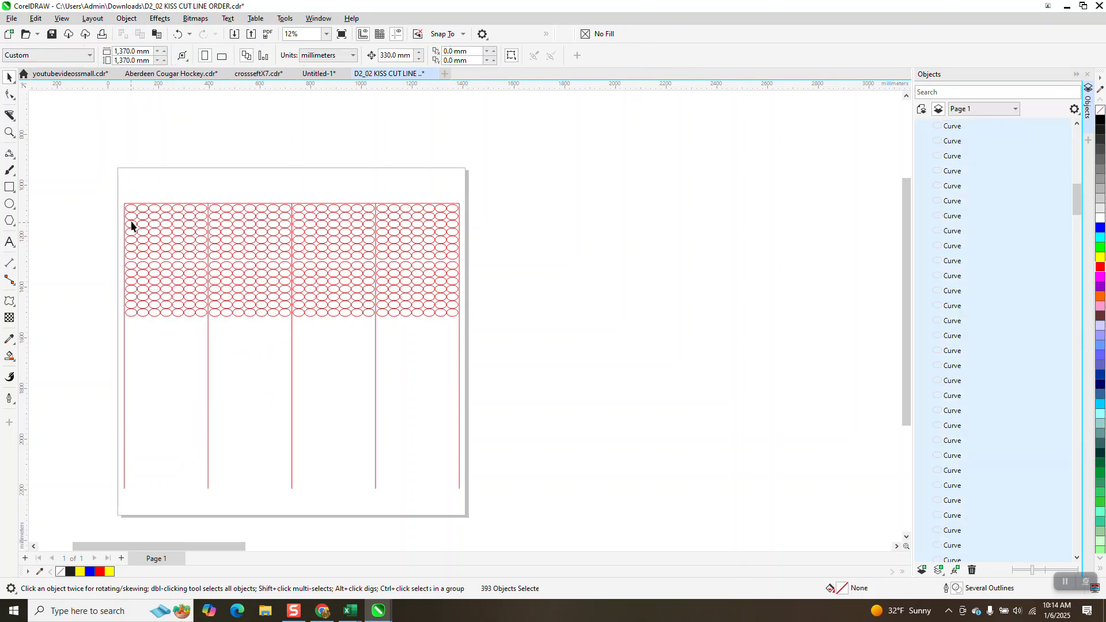
# Check the ellipses' cutting order one by one, from the first block's upper-left ellipse across the top row and into the second-row block below the last
pyautogui.click(133, 214)
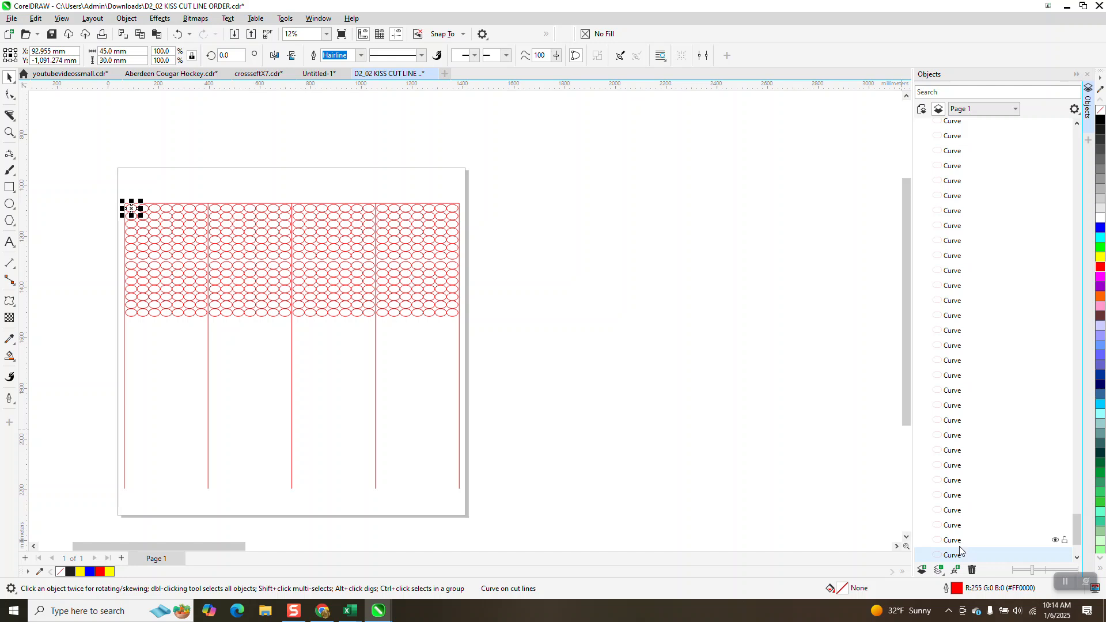
pyautogui.press('Tab')
pyautogui.press('Tab')
pyautogui.press('Tab')
pyautogui.press('Tab')
pyautogui.press('Tab')
pyautogui.press('Tab')
pyautogui.press('Tab')
pyautogui.press('Tab')
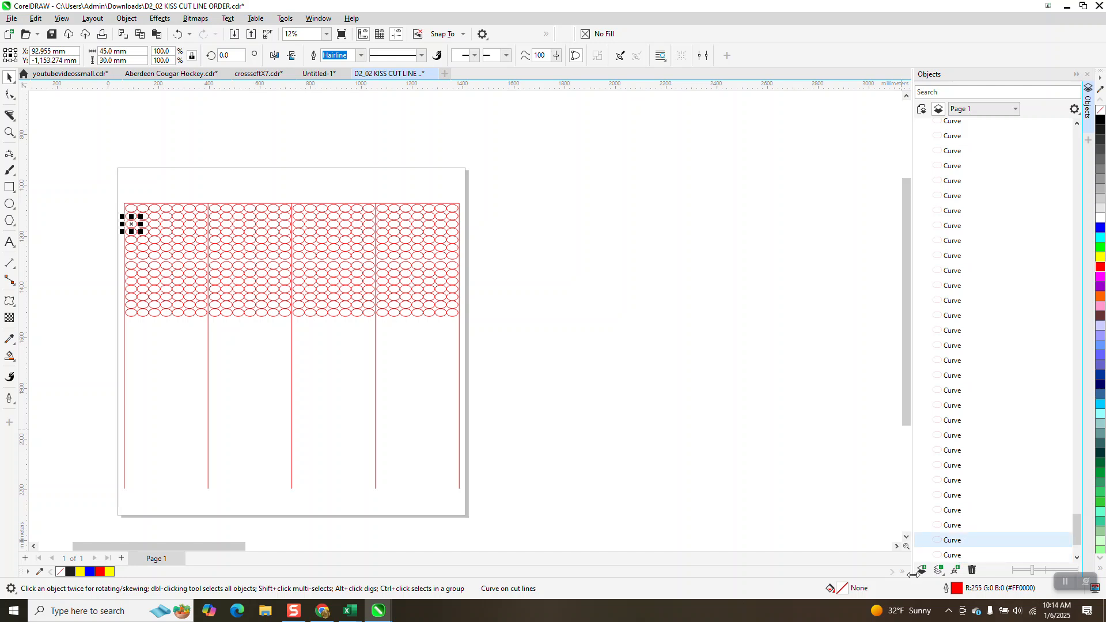
pyautogui.press('Tab')
pyautogui.press('Tab')
pyautogui.press('Tab')
pyautogui.press('Tab')
pyautogui.press('Tab')
pyautogui.press('Tab')
pyautogui.press('Tab')
pyautogui.press('Tab')
pyautogui.press('Tab')
pyautogui.press('Tab')
pyautogui.press('Tab')
pyautogui.press('Tab')
pyautogui.press('Tab')
pyautogui.press('Tab')
pyautogui.press('Tab')
pyautogui.press('Tab')
pyautogui.press('Tab')
pyautogui.press('Tab')
pyautogui.press('Tab')
pyautogui.press('Tab')
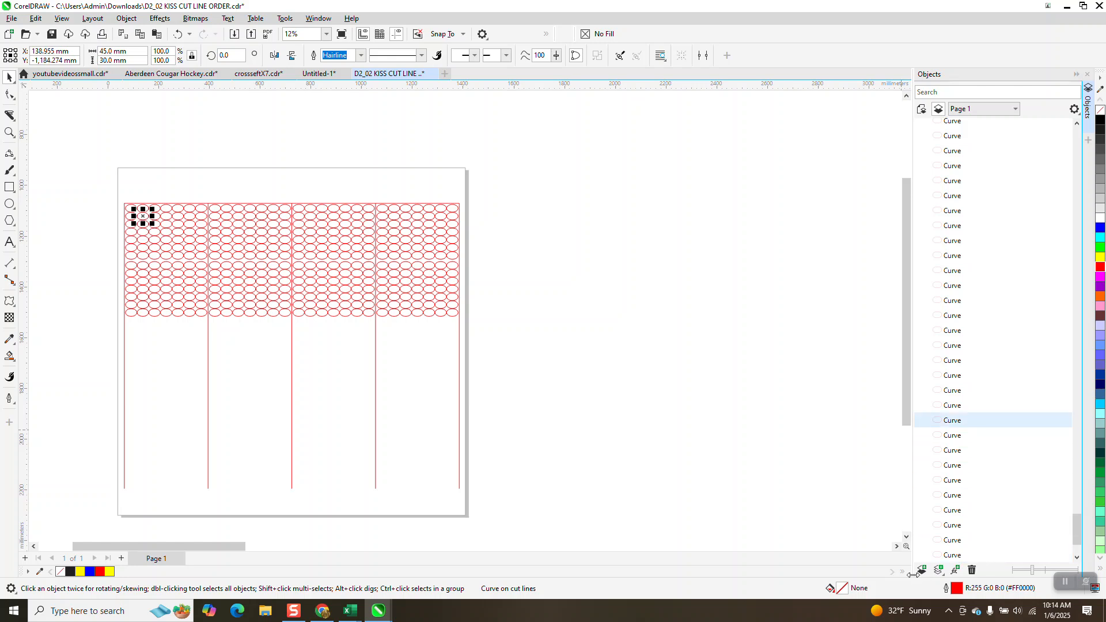
pyautogui.press('Tab')
pyautogui.press('Tab')
pyautogui.press('Tab')
pyautogui.press('Tab')
pyautogui.press('Tab')
pyautogui.press('Tab')
pyautogui.press('Tab')
pyautogui.press('Tab')
pyautogui.press('Tab')
pyautogui.press('Tab')
pyautogui.press('Tab')
pyautogui.press('Tab')
pyautogui.press('Tab')
pyautogui.press('Tab')
pyautogui.press('Tab')
pyautogui.press('Tab')
pyautogui.press('Tab')
pyautogui.press('Tab')
pyautogui.press('Tab')
pyautogui.press('Tab')
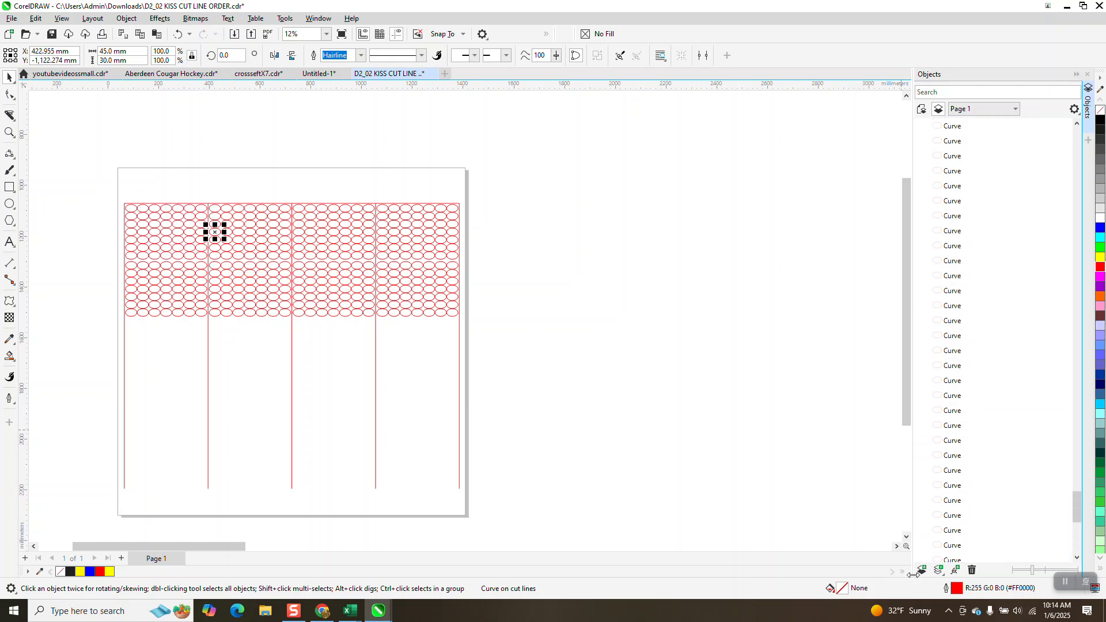
pyautogui.press('Tab')
pyautogui.press('Tab')
pyautogui.press('Tab')
pyautogui.press('Tab')
pyautogui.press('Tab')
pyautogui.press('Tab')
pyautogui.press('Tab')
pyautogui.press('Tab')
pyautogui.press('Tab')
pyautogui.press('Tab')
pyautogui.press('Tab')
pyautogui.press('Tab')
pyautogui.press('Tab')
pyautogui.press('Tab')
pyautogui.press('Tab')
pyautogui.press('Tab')
pyautogui.press('Tab')
pyautogui.press('Tab')
pyautogui.press('Tab')
pyautogui.press('Tab')
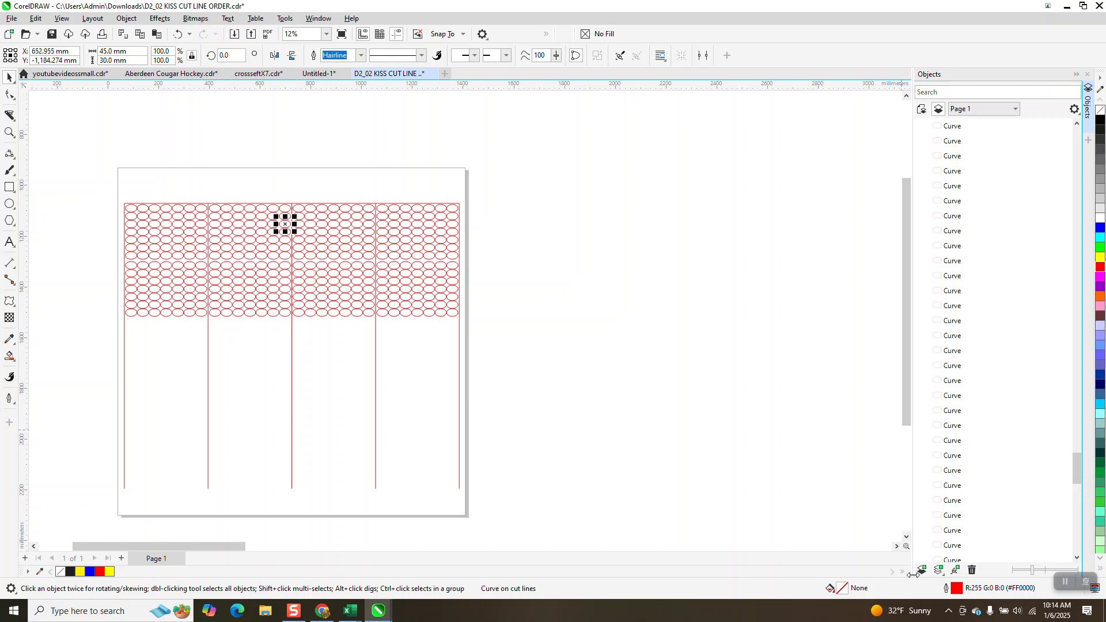
pyautogui.press('Tab')
pyautogui.press('Tab')
pyautogui.press('Tab')
pyautogui.press('Tab')
pyautogui.press('Tab')
pyautogui.press('Tab')
pyautogui.press('Tab')
pyautogui.press('Tab')
pyautogui.press('Tab')
pyautogui.press('Tab')
pyautogui.press('Tab')
pyautogui.press('Tab')
pyautogui.press('Tab')
pyautogui.press('Tab')
pyautogui.press('Tab')
pyautogui.press('Tab')
pyautogui.press('Tab')
pyautogui.press('Tab')
pyautogui.press('Tab')
pyautogui.press('Tab')
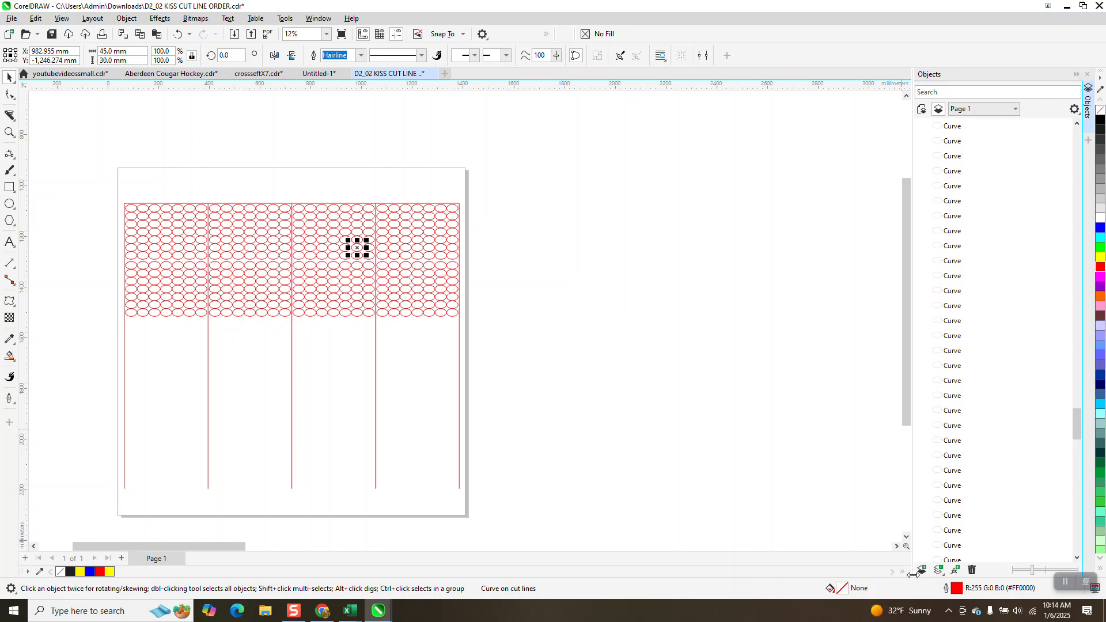
pyautogui.press('Tab')
pyautogui.press('Tab')
pyautogui.press('Tab')
pyautogui.press('Tab')
pyautogui.press('Tab')
pyautogui.press('Tab')
pyautogui.press('Tab')
pyautogui.press('Tab')
pyautogui.press('Tab')
pyautogui.press('Tab')
pyautogui.press('Tab')
pyautogui.press('Tab')
pyautogui.press('Tab')
pyautogui.press('Tab')
pyautogui.press('Tab')
pyautogui.press('Tab')
pyautogui.press('Tab')
pyautogui.press('Tab')
pyautogui.press('Tab')
pyautogui.press('Tab')
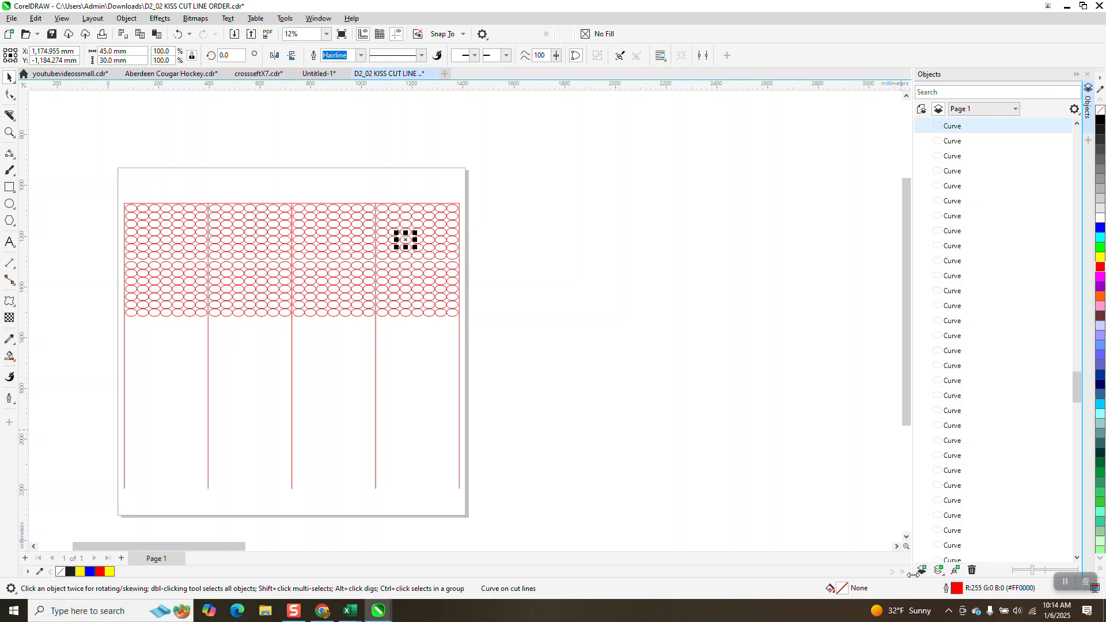
pyautogui.press('Tab')
pyautogui.press('Tab')
pyautogui.press('Tab')
pyautogui.press('Tab')
pyautogui.press('Tab')
pyautogui.press('Tab')
pyautogui.press('Tab')
pyautogui.press('Tab')
pyautogui.press('Tab')
pyautogui.press('Tab')
pyautogui.press('Tab')
pyautogui.press('Tab')
pyautogui.press('Tab')
pyautogui.press('Tab')
pyautogui.press('Tab')
pyautogui.press('Tab')
pyautogui.press('Tab')
pyautogui.press('Tab')
pyautogui.press('Tab')
pyautogui.press('Tab')
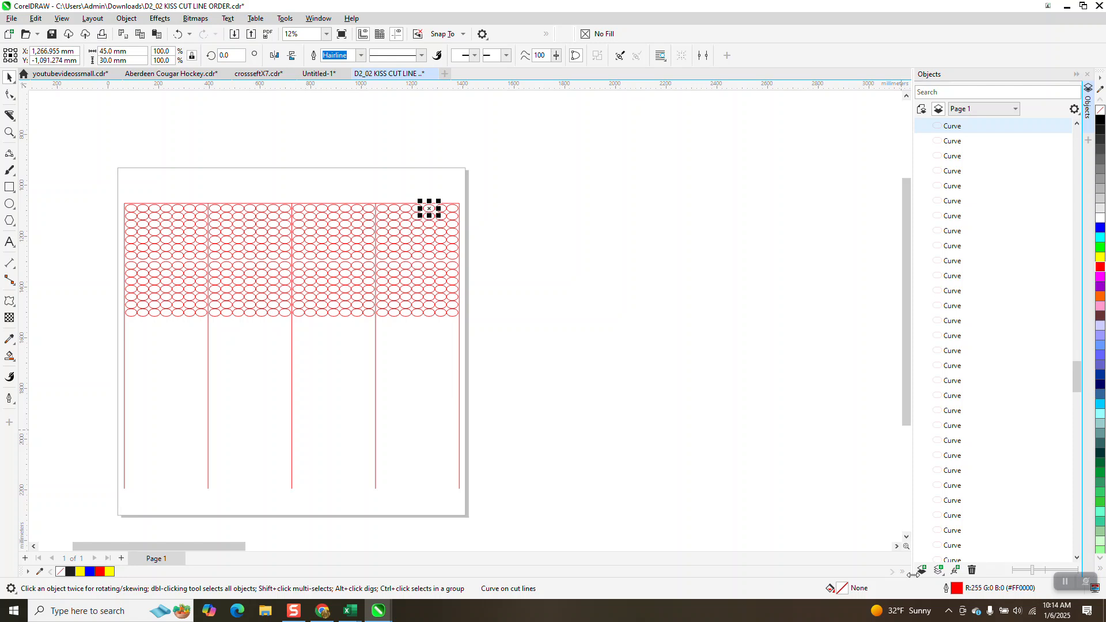
pyautogui.press('Tab')
pyautogui.press('Tab')
pyautogui.press('Tab')
pyautogui.press('Tab')
pyautogui.press('Tab')
pyautogui.press('Tab')
pyautogui.press('Tab')
pyautogui.press('Tab')
pyautogui.press('Tab')
pyautogui.press('Tab')
pyautogui.press('Tab')
pyautogui.press('Tab')
pyautogui.press('Tab')
pyautogui.press('Tab')
pyautogui.press('Tab')
pyautogui.press('Tab')
pyautogui.press('Tab')
pyautogui.press('Tab')
pyautogui.press('Tab')
pyautogui.press('Tab')
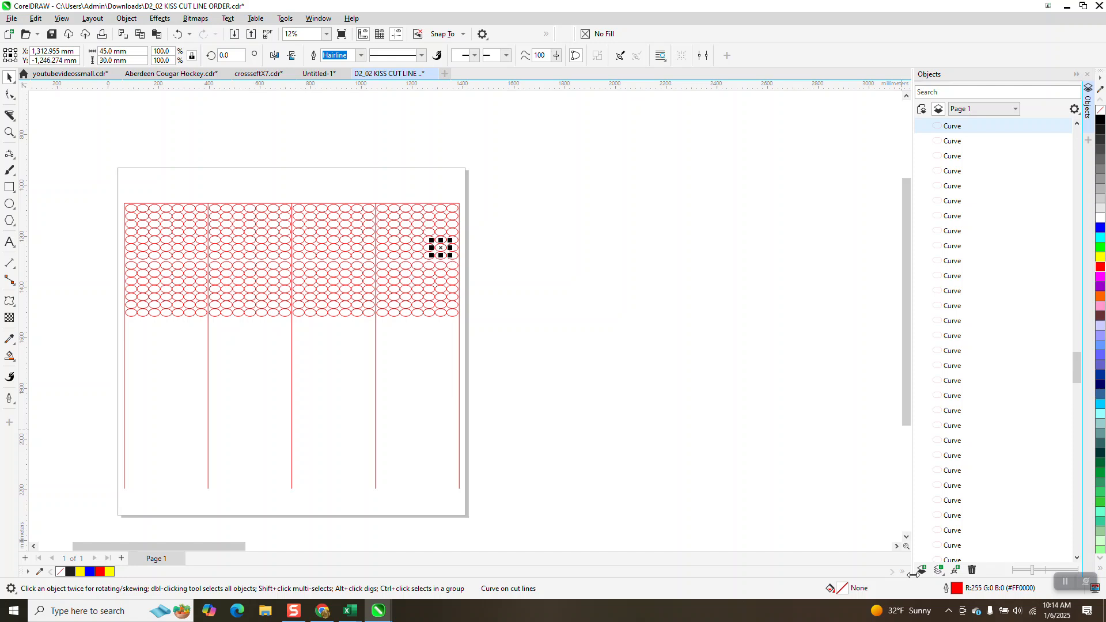
pyautogui.press('Tab')
pyautogui.press('Tab')
pyautogui.press('Tab')
pyautogui.press('Tab')
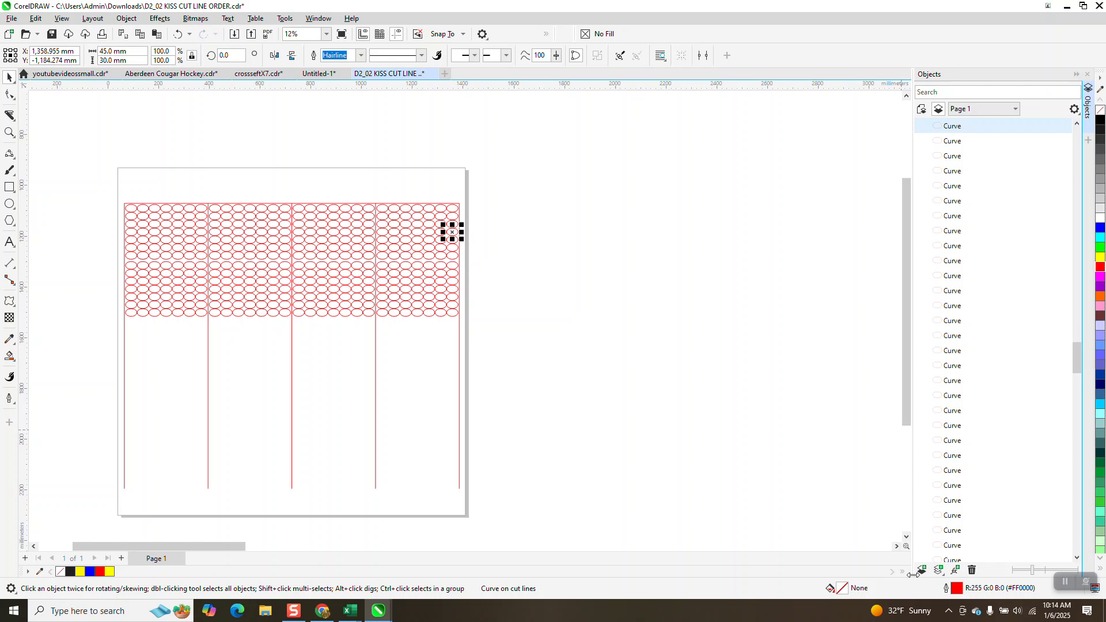
pyautogui.press('Tab')
pyautogui.press('Tab')
pyautogui.press('Tab')
pyautogui.press('Tab')
pyautogui.press('Tab')
pyautogui.press('Tab')
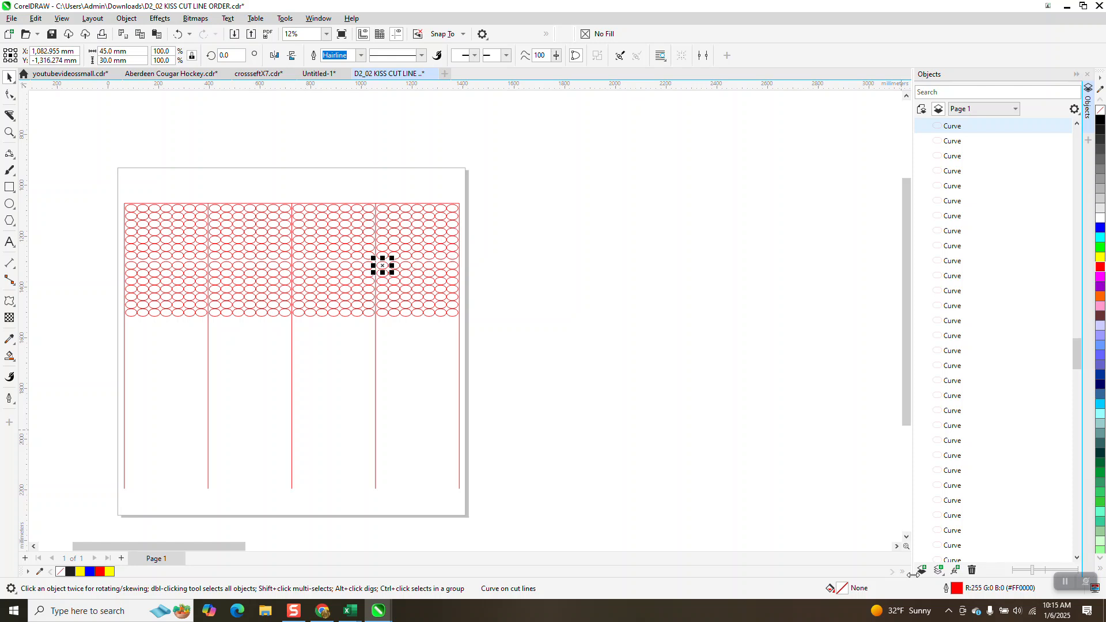
# Check the cutting order of the second-row ellipses one by one, from the rightmost block across to the leftmost block
pyautogui.press('Tab')
pyautogui.press('Tab')
pyautogui.press('Tab')
pyautogui.press('Tab')
pyautogui.press('Tab')
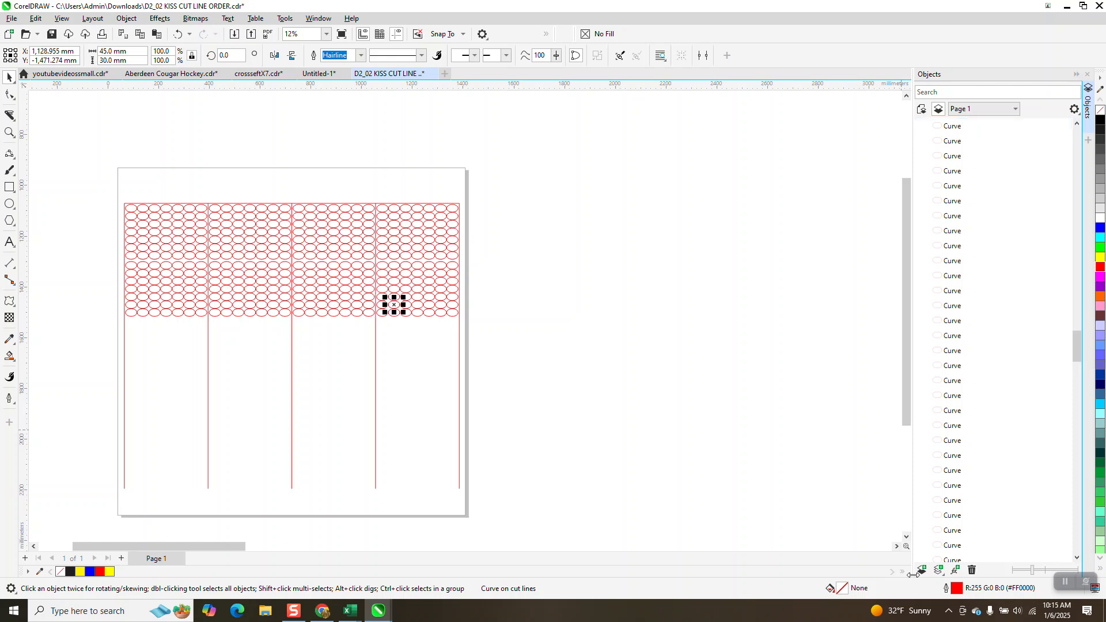
pyautogui.press('Tab')
pyautogui.press('Tab')
pyautogui.press('Tab')
pyautogui.press('Tab')
pyautogui.press('Tab')
pyautogui.press('Tab')
pyautogui.press('Tab')
pyautogui.press('Tab')
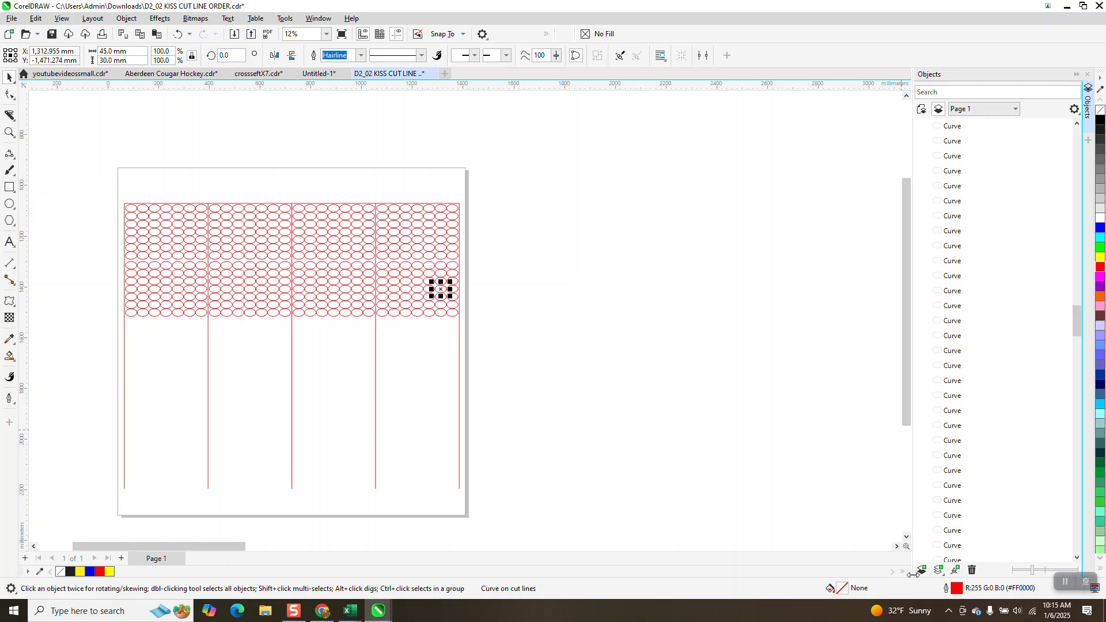
pyautogui.press('Tab')
pyautogui.press('Tab')
pyautogui.press('Tab')
pyautogui.press('Tab')
pyautogui.press('Tab')
pyautogui.press('Tab')
pyautogui.press('Tab')
pyautogui.press('Tab')
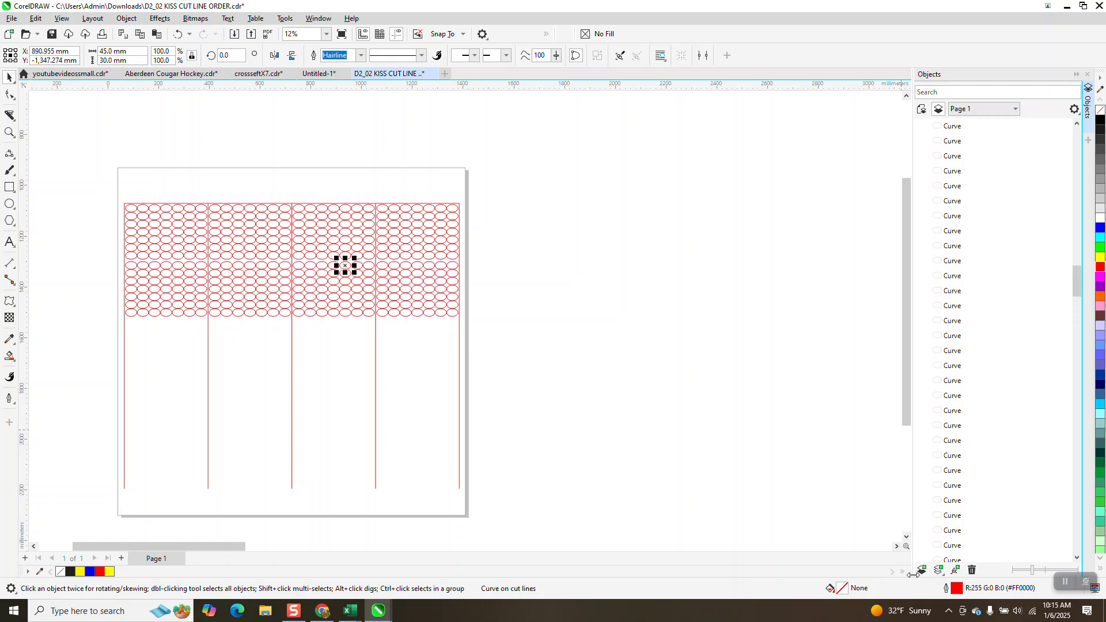
pyautogui.press('Tab')
pyautogui.press('Tab')
pyautogui.press('Tab')
pyautogui.press('Tab')
pyautogui.press('Tab')
pyautogui.press('Tab')
pyautogui.press('Tab')
pyautogui.press('Tab')
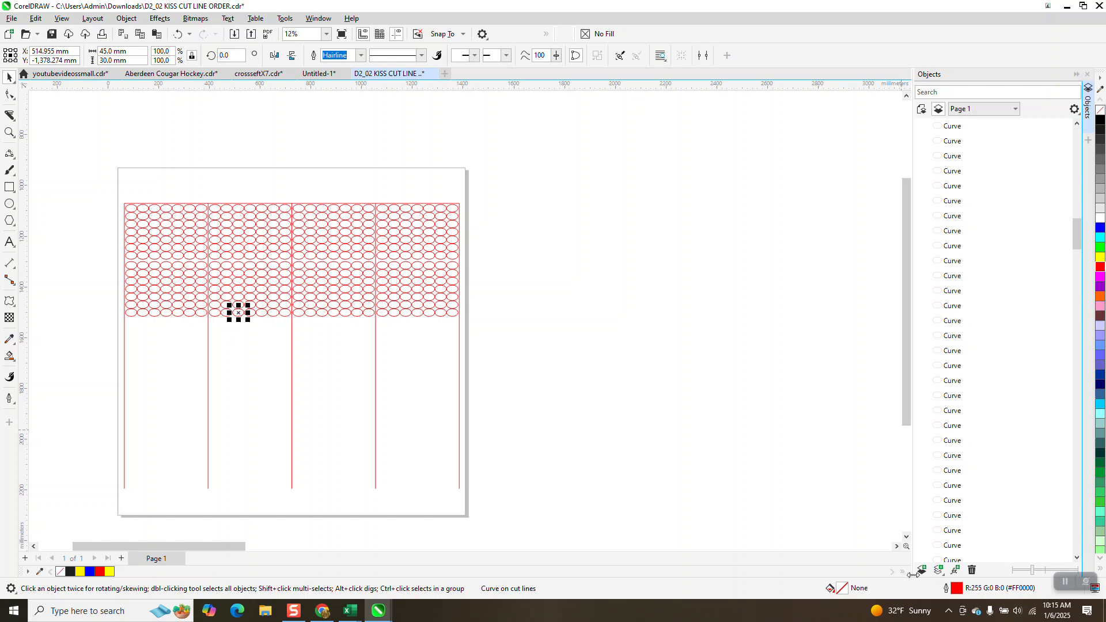
pyautogui.press('Tab')
pyautogui.press('Tab')
pyautogui.press('Tab')
pyautogui.press('Tab')
pyautogui.press('Tab')
pyautogui.press('Tab')
pyautogui.press('Tab')
pyautogui.press('Tab')
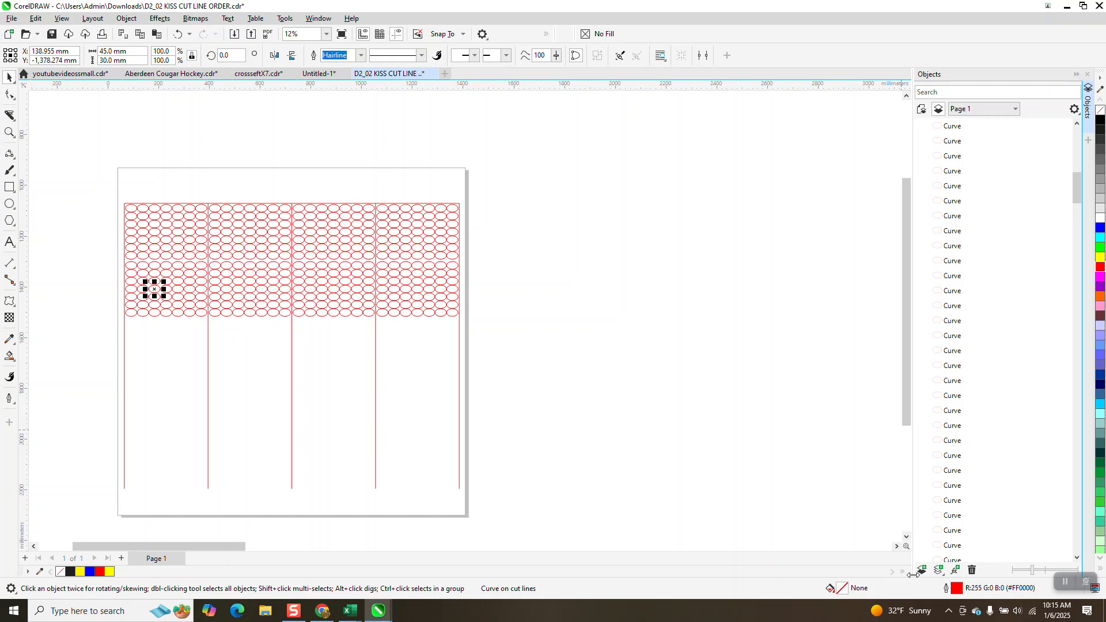
pyautogui.press('Tab')
pyautogui.press('Tab')
pyautogui.press('Tab')
pyautogui.press('Tab')
pyautogui.press('Escape')
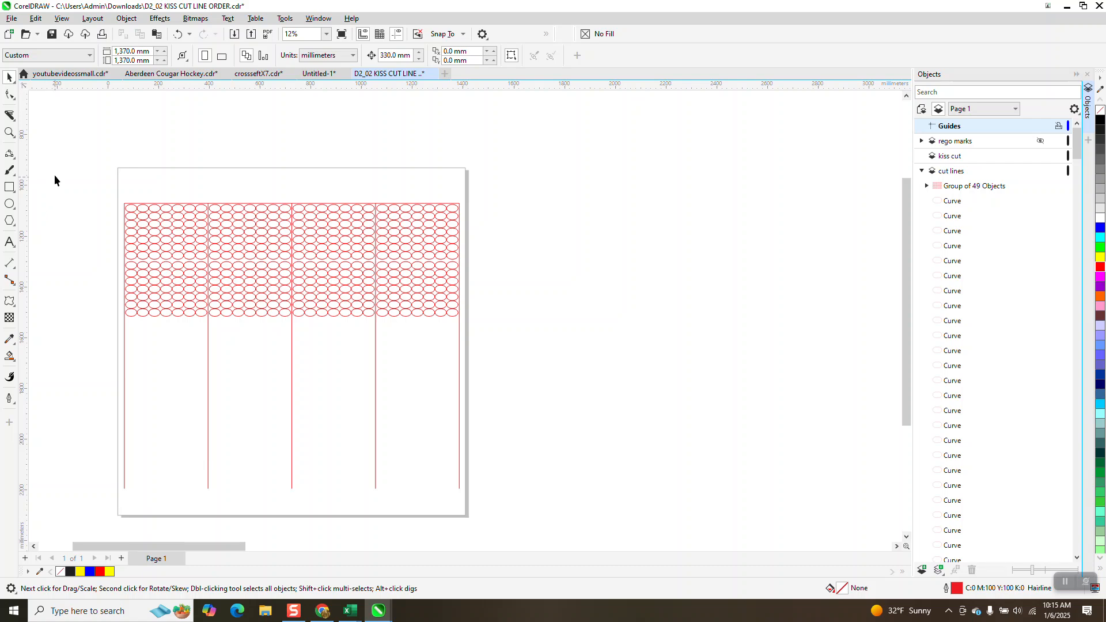
# Undo the ungrouping of the ellipse blocks and the deletion of the ellipses and horizontal cut lines below the second row
pyautogui.click(10, 133)
pyautogui.moveTo(95, 191); pyautogui.dragTo(638, 429)
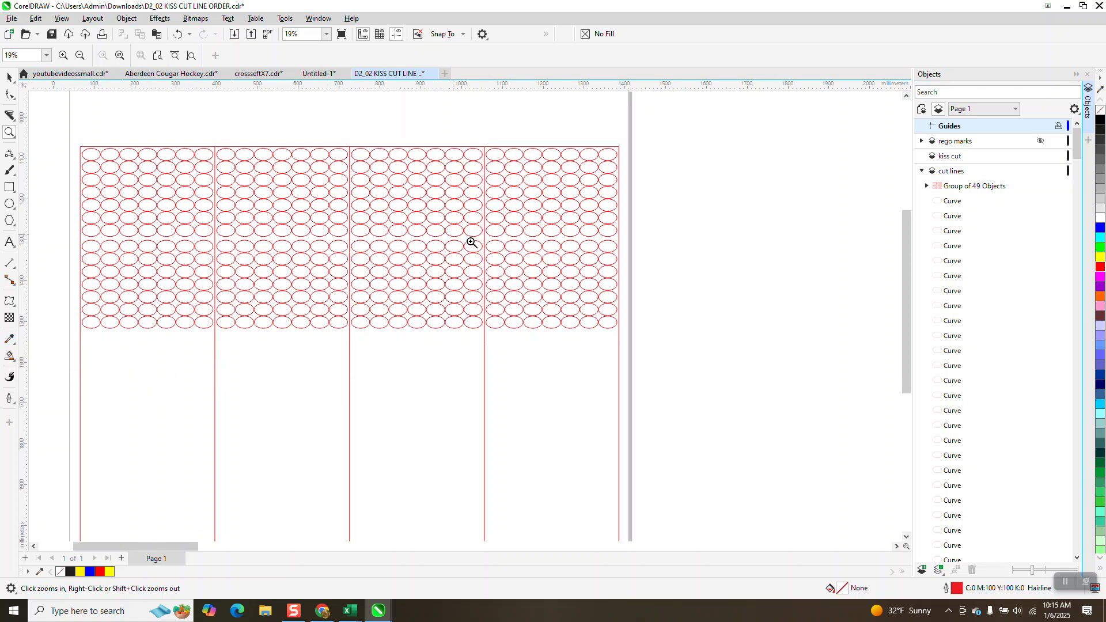
pyautogui.scroll(-2, 478, 243)
pyautogui.click(10, 131)
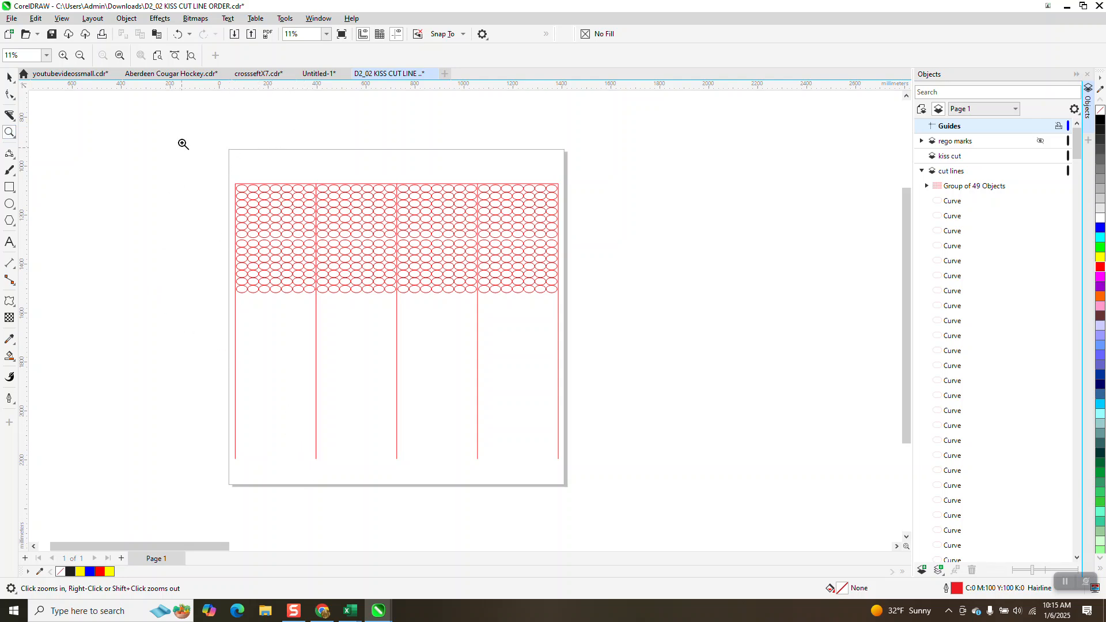
pyautogui.click(177, 34)
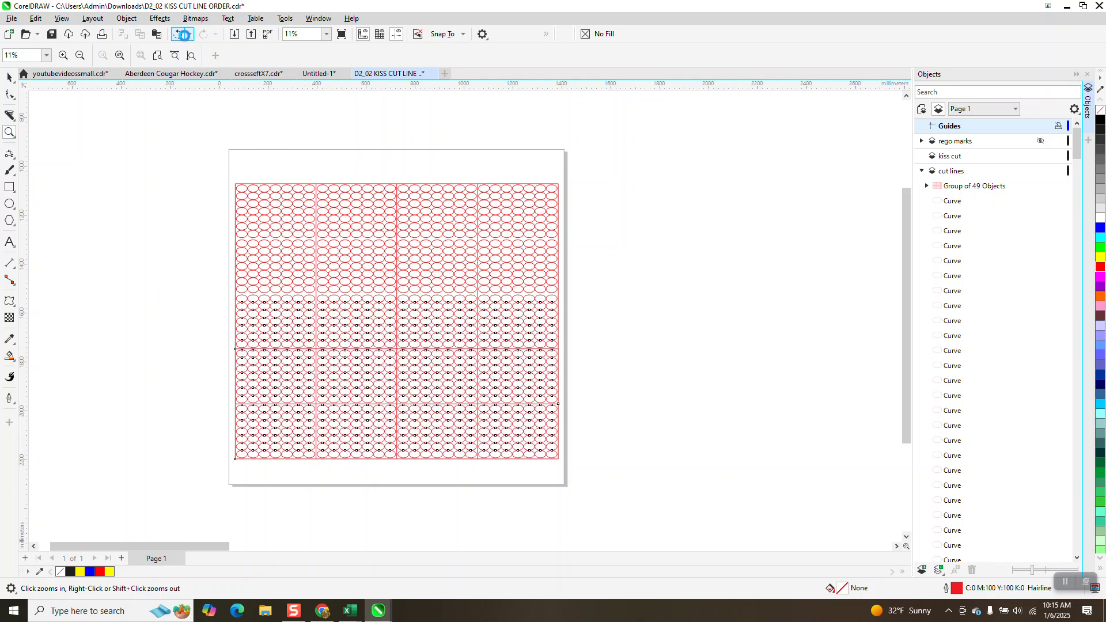
pyautogui.click(177, 34)
pyautogui.click(178, 35)
pyautogui.click(205, 35)
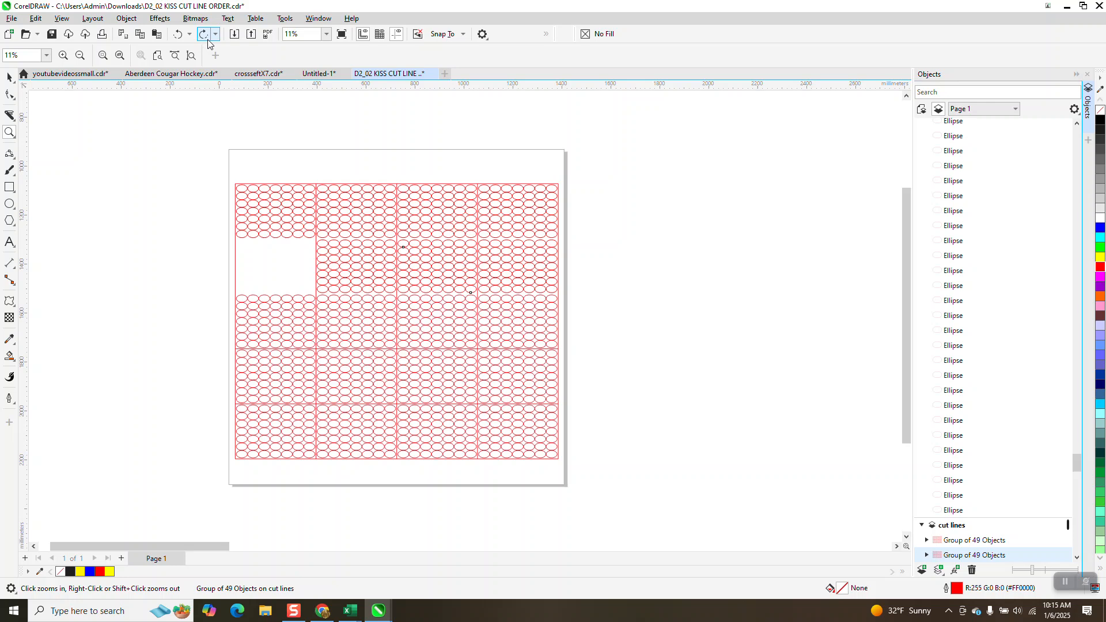
pyautogui.click(205, 35)
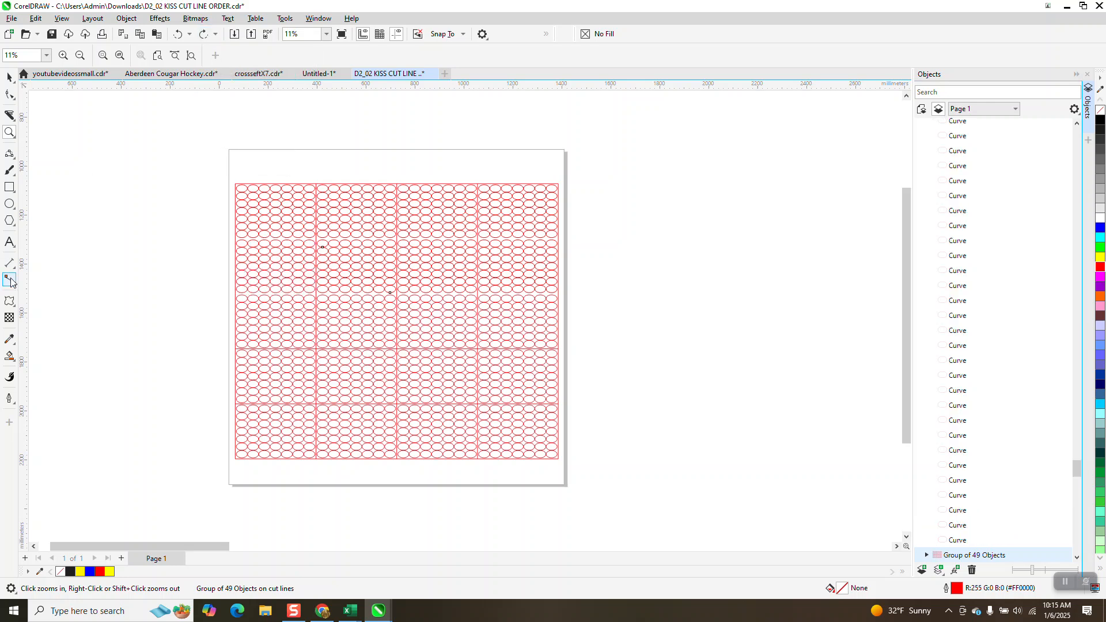
pyautogui.click(9, 77)
pyautogui.click(71, 95)
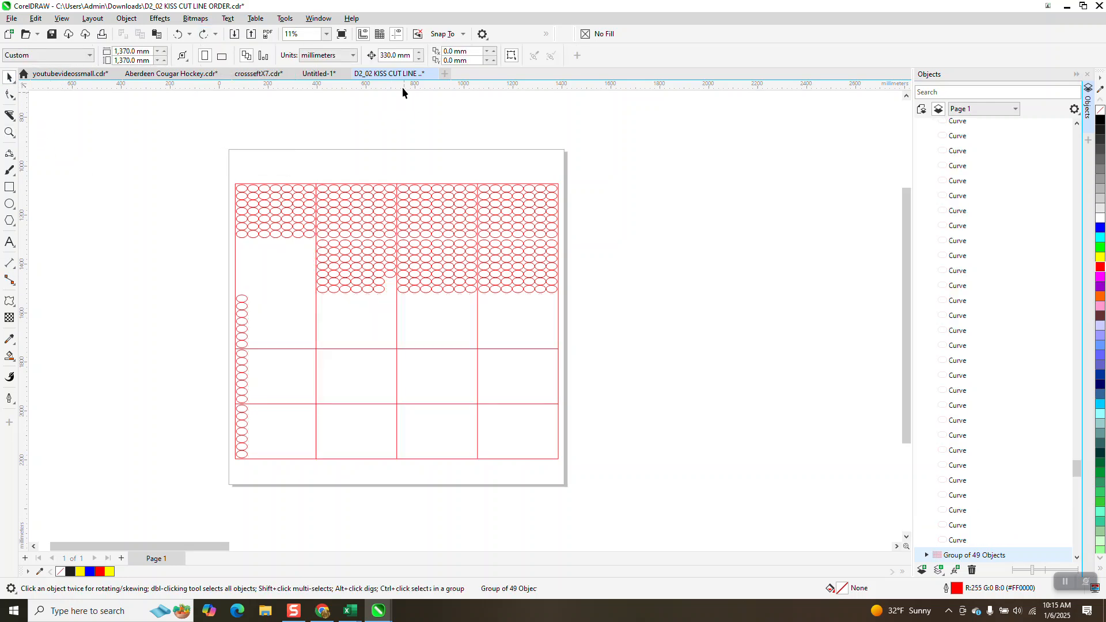
pyautogui.click(407, 56)
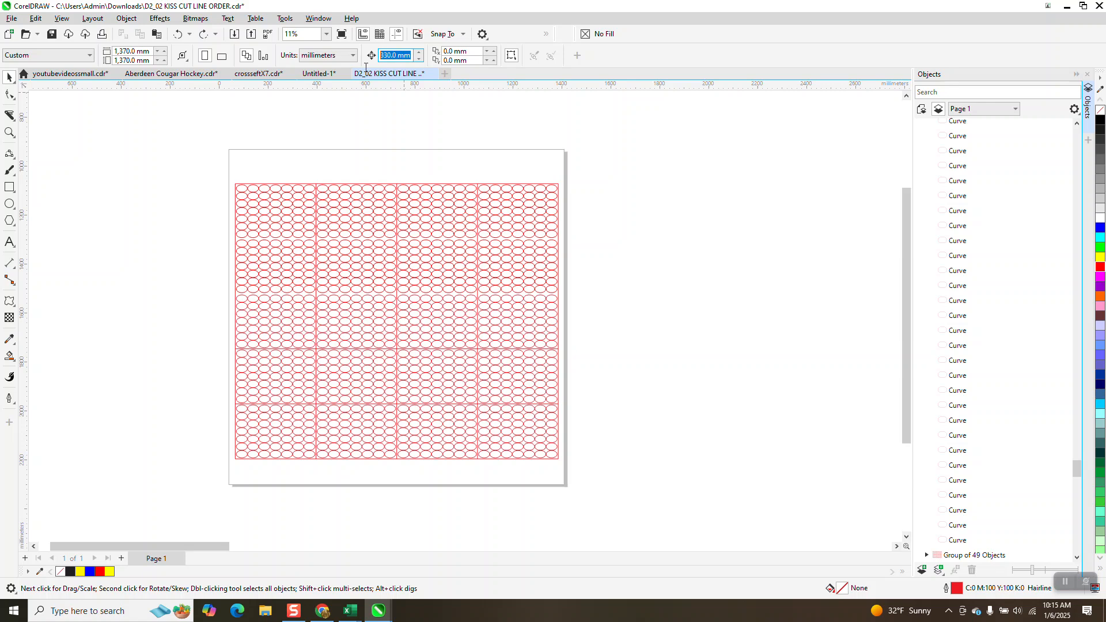
pyautogui.write('50')
pyautogui.click(10, 132)
pyautogui.moveTo(151, 164); pyautogui.dragTo(744, 560)
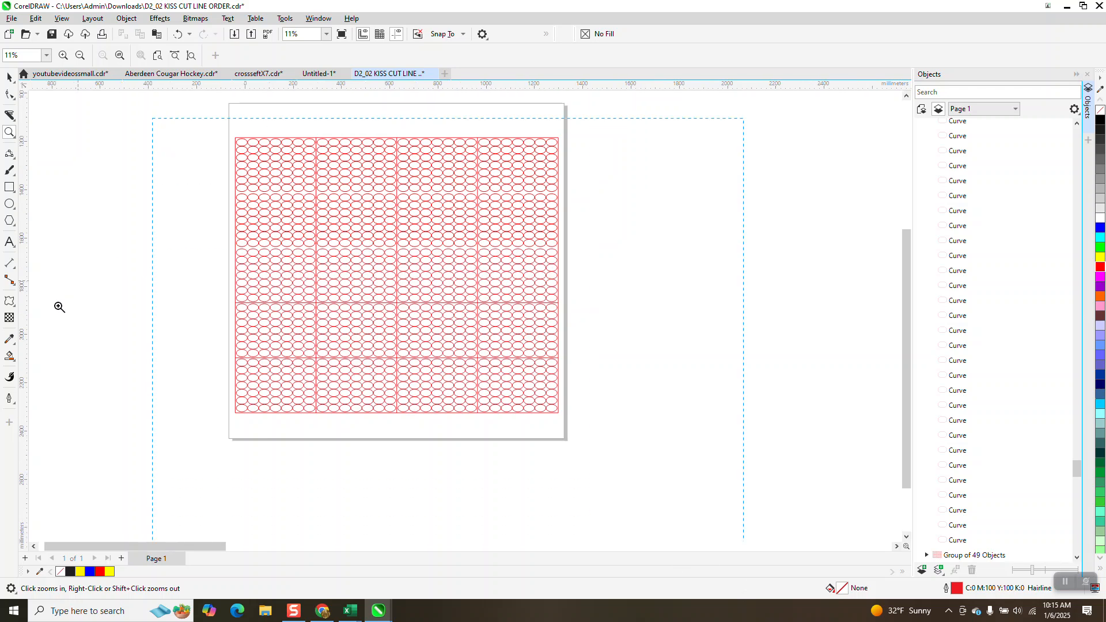
pyautogui.click(10, 356)
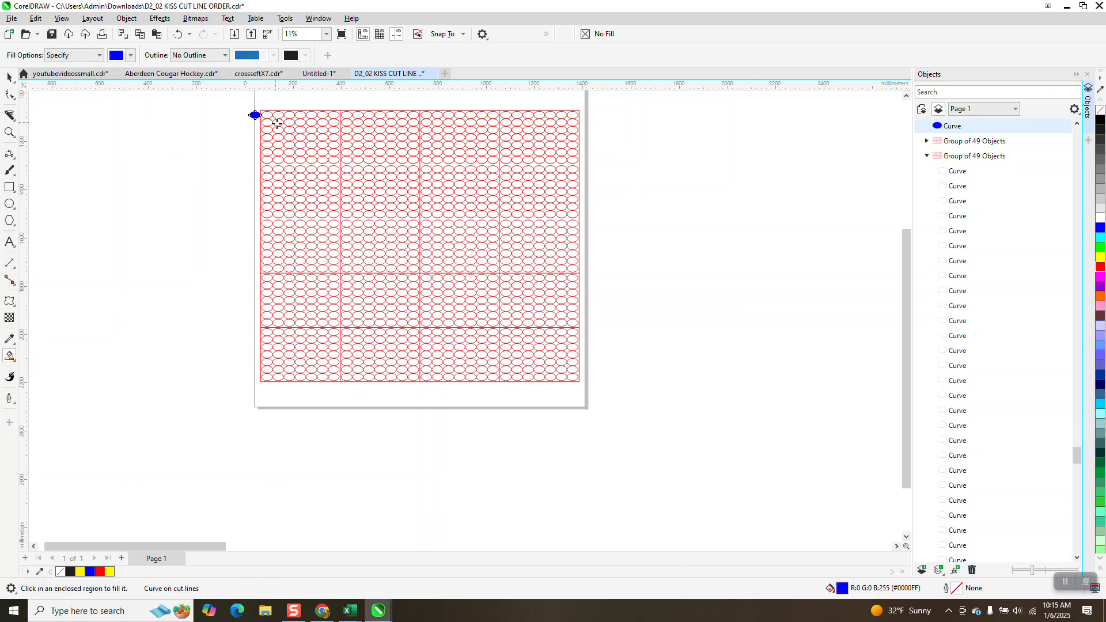
pyautogui.press('Delete')
pyautogui.click(9, 78)
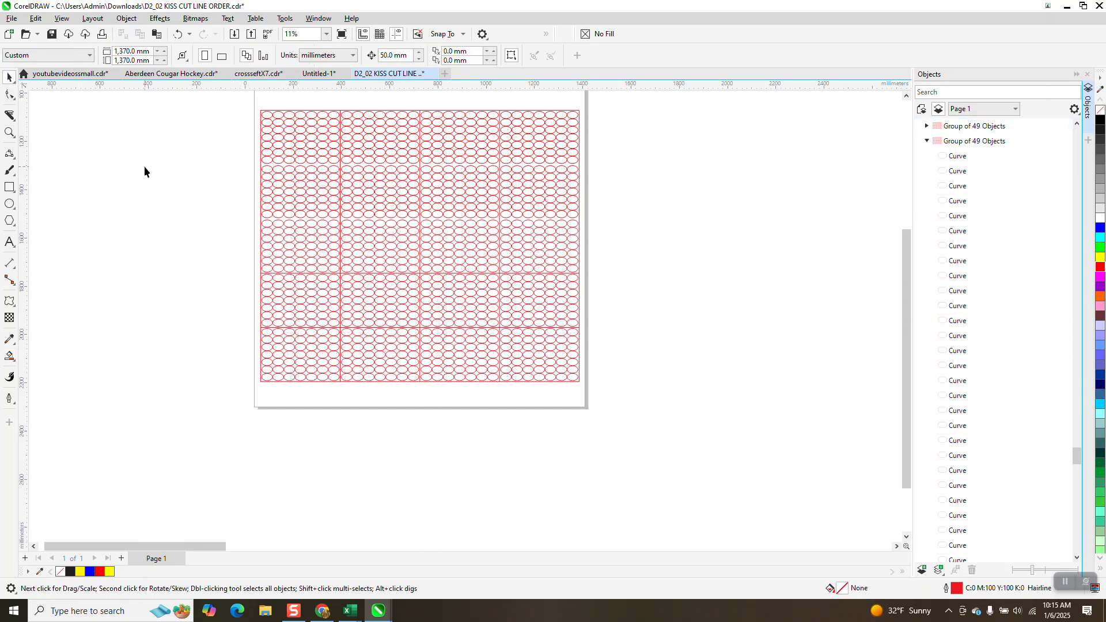
# Set the nudge distance to 200 mm and create a blue Smart Fill copy of the grid's upper-left ellipse
pyautogui.click(395, 55)
pyautogui.write('20')
pyautogui.click(267, 118)
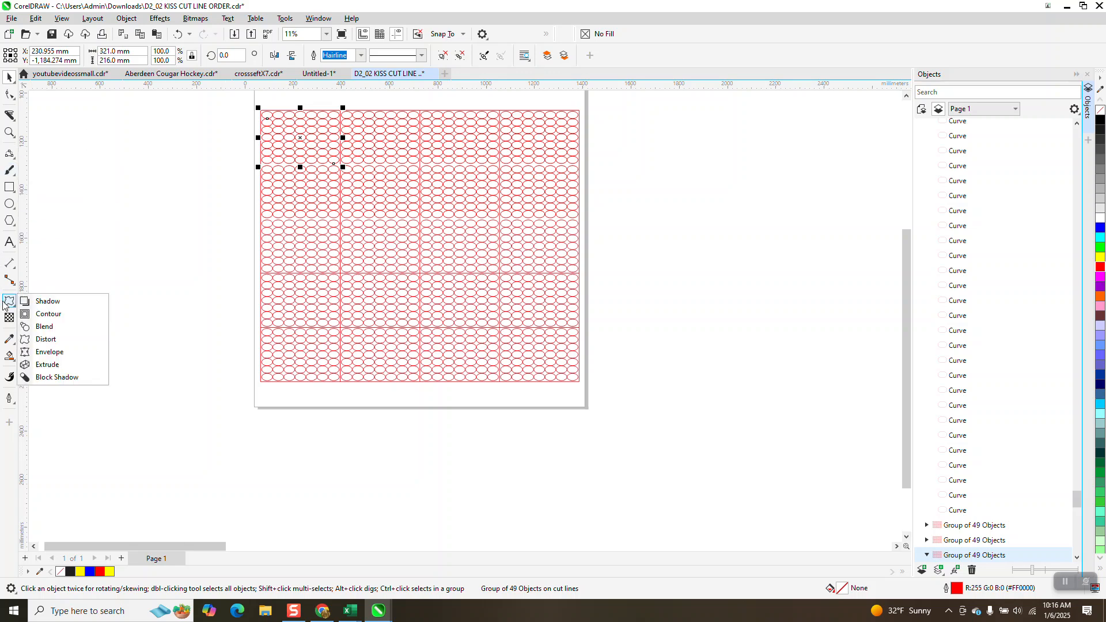
pyautogui.click(45, 369)
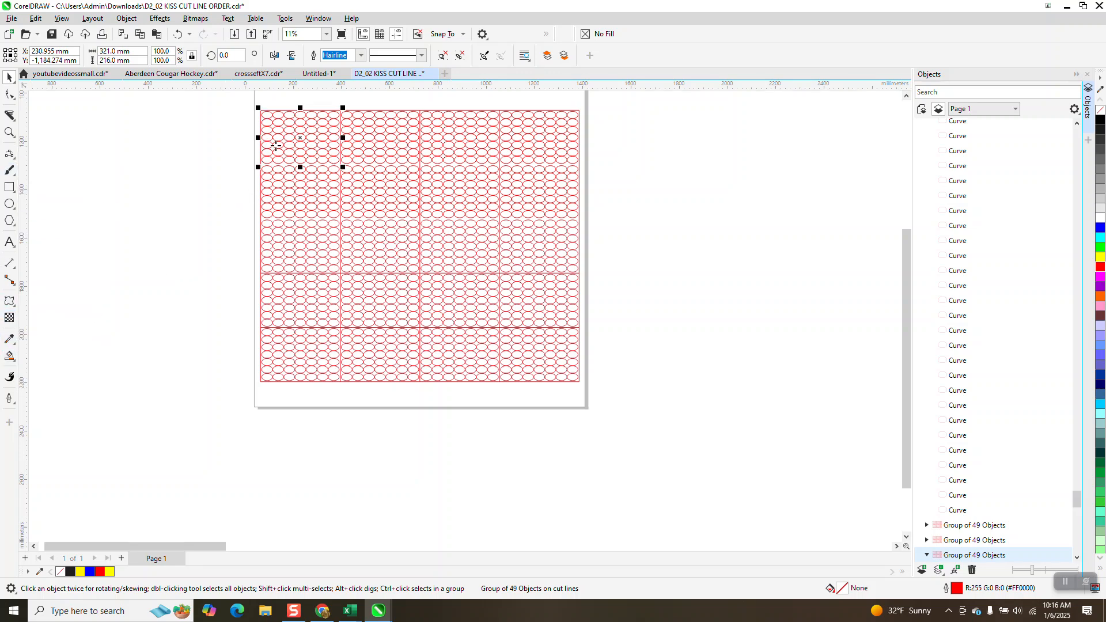
pyautogui.click(266, 116)
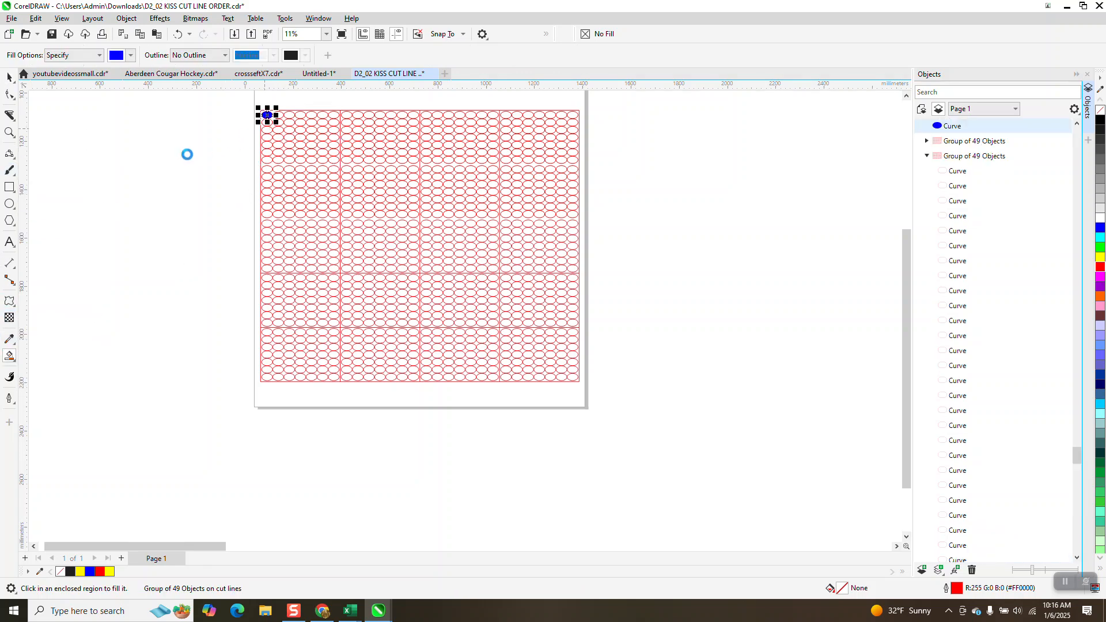
pyautogui.press('Up')
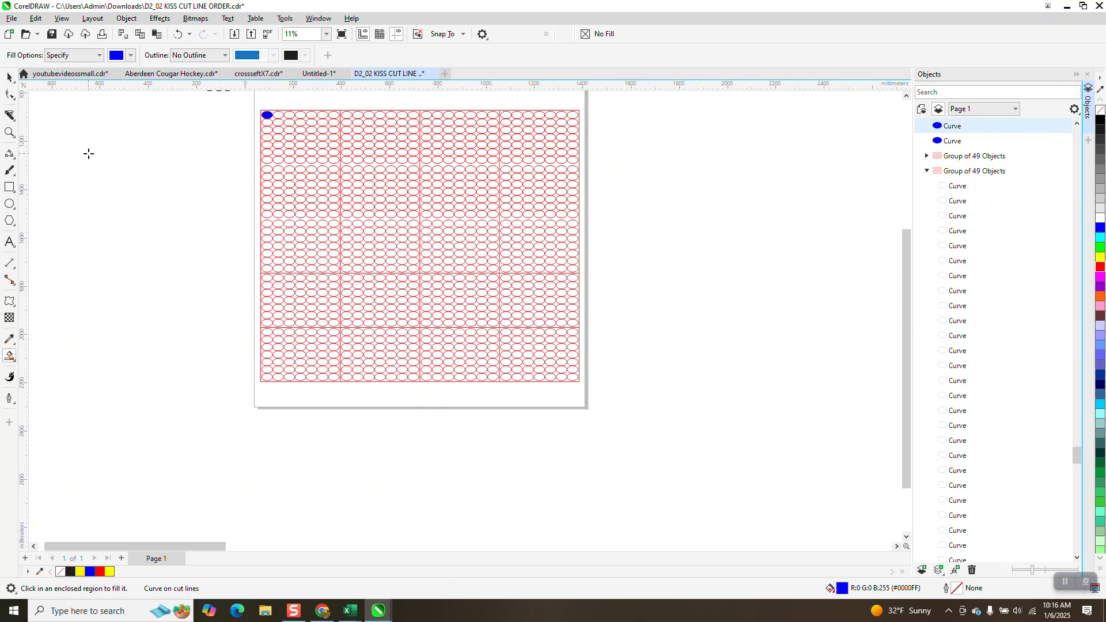
pyautogui.press('Delete')
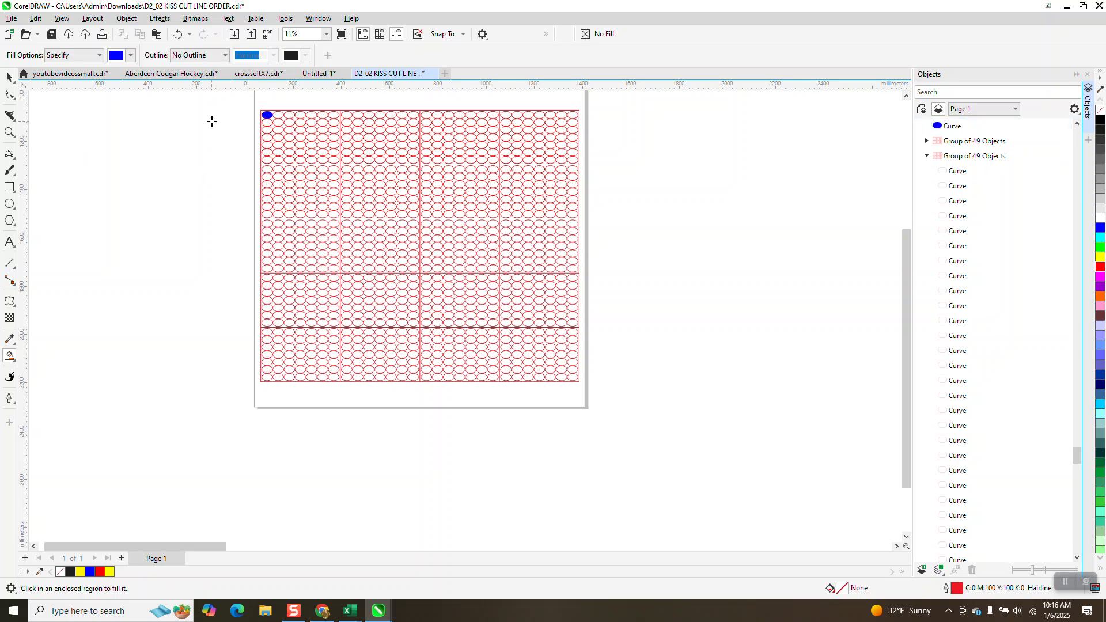
# Create blue Smart Fill copies of the second to sixth ellipses in the first column, nudging each 200 mm left off the page
pyautogui.click(268, 123)
pyautogui.press('Left')
pyautogui.click(269, 131)
pyautogui.press('Left')
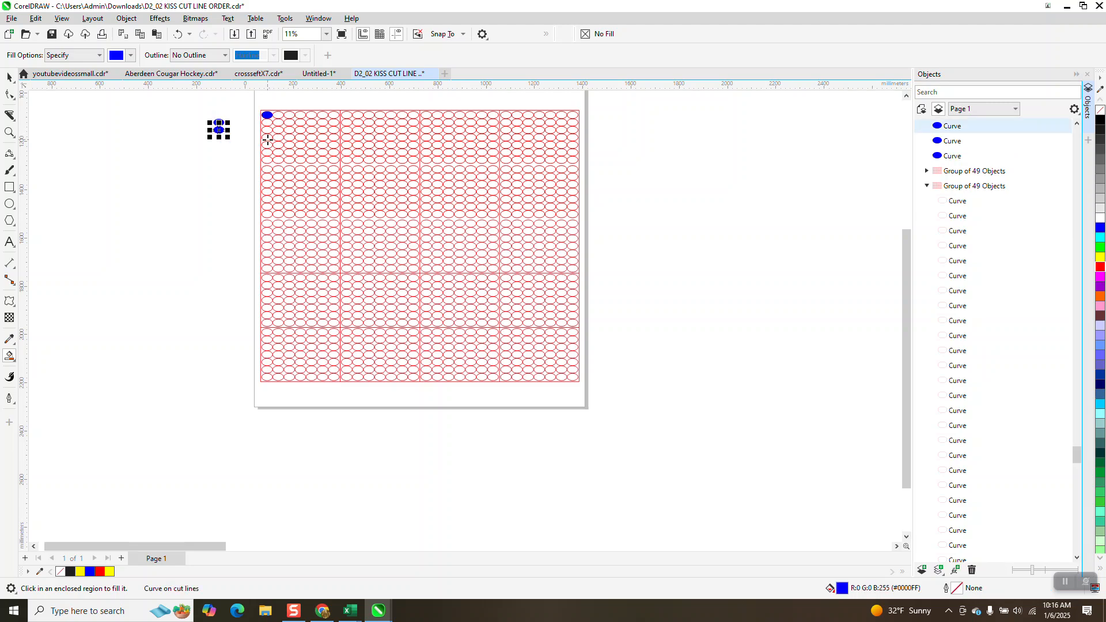
pyautogui.press('Down')
pyautogui.click(272, 147)
pyautogui.press('Left')
pyautogui.click(271, 154)
pyautogui.press('Left')
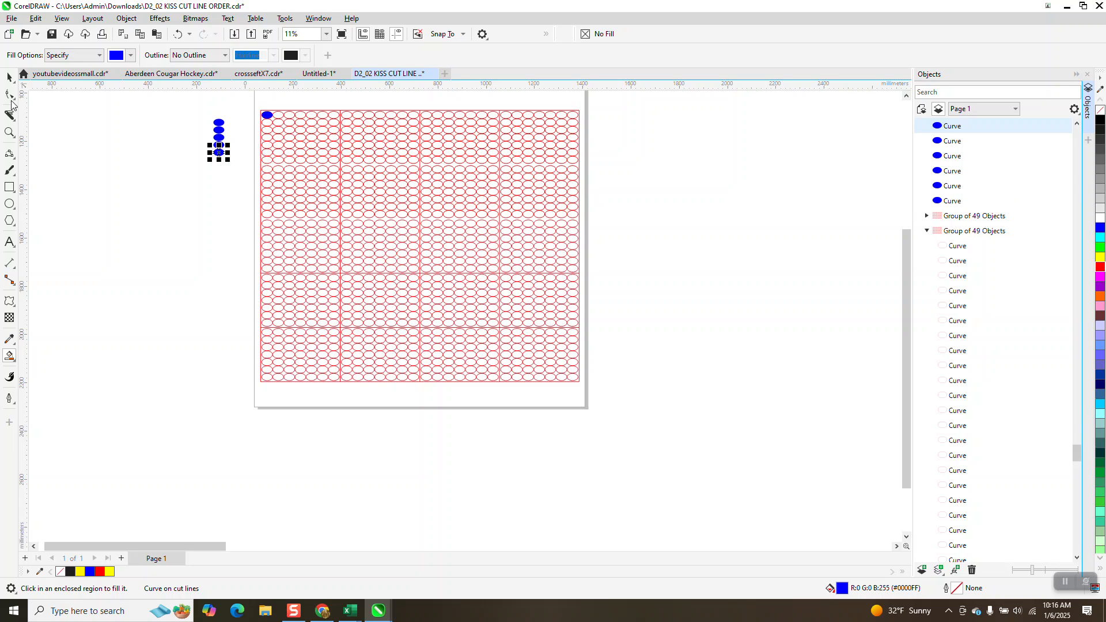
# Nudge the blue copy of the upper-left ellipse 200 mm left to head the column of copies beside the page
pyautogui.click(10, 132)
pyautogui.moveTo(189, 107); pyautogui.dragTo(522, 267)
pyautogui.click(9, 77)
pyautogui.click(228, 129)
pyautogui.press('Left')
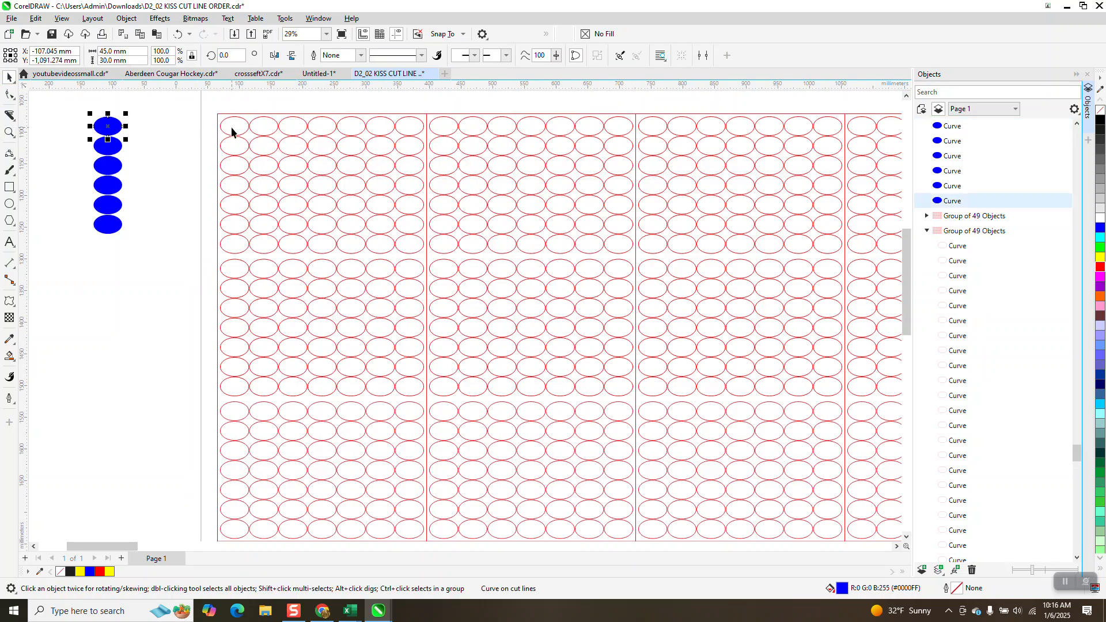
pyautogui.moveTo(102, 230); pyautogui.dragTo(113, 271)
pyautogui.click(178, 33)
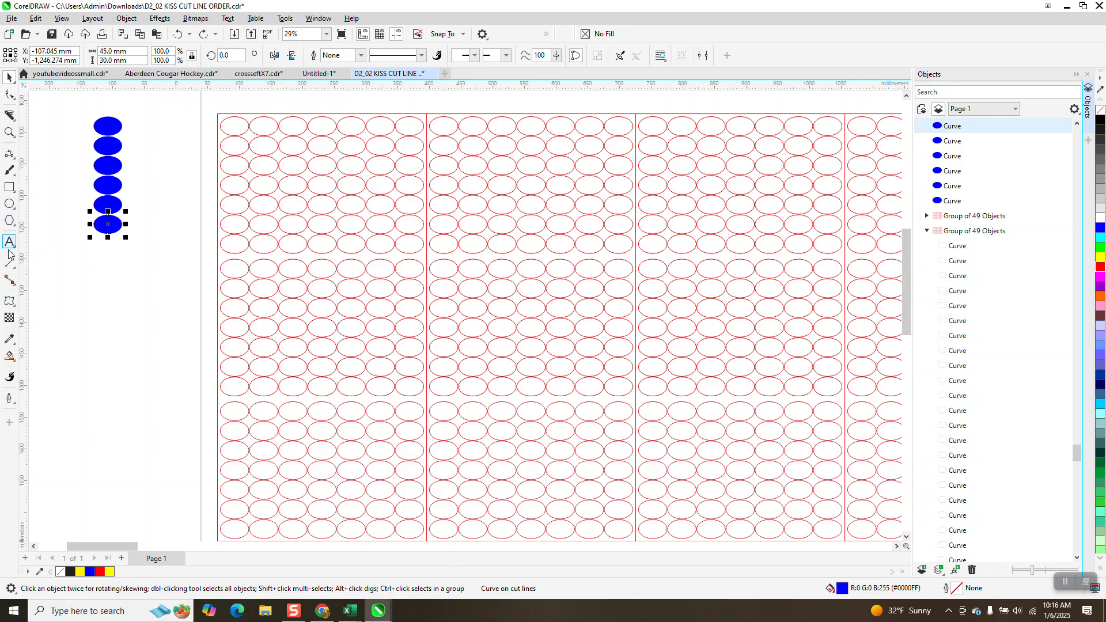
# Smart-fill the first column's seventh ellipse and the seven in the second-row block, nudging each copy 200 mm left in order
pyautogui.click(9, 339)
pyautogui.click(233, 247)
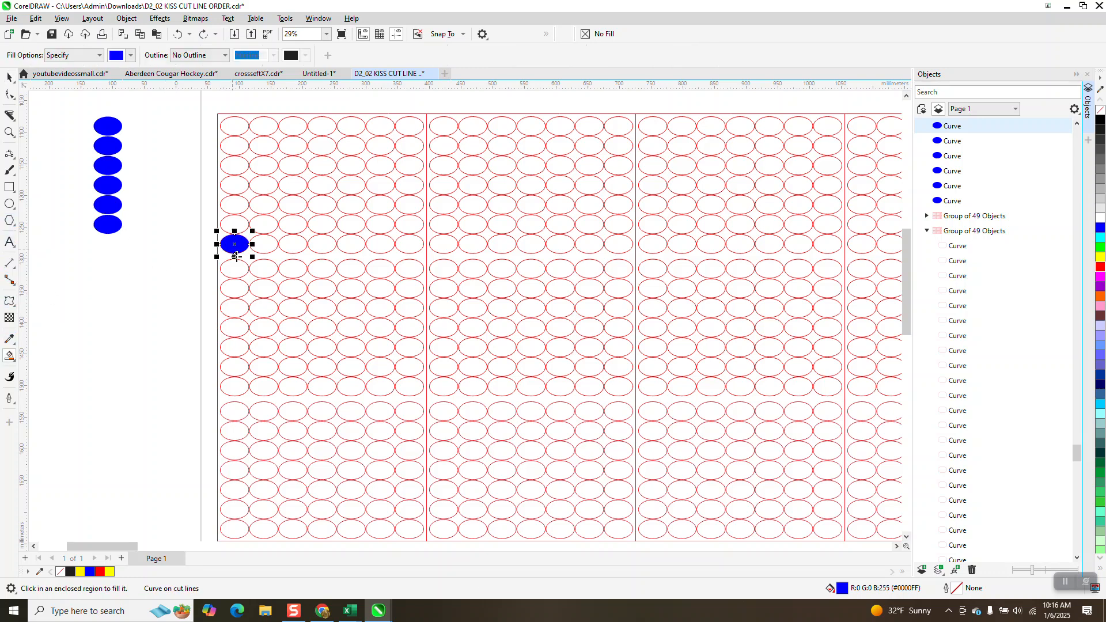
pyautogui.press('Left')
pyautogui.click(238, 270)
pyautogui.press('Left')
pyautogui.click(238, 288)
pyautogui.press('Left')
pyautogui.click(238, 307)
pyautogui.press('Left')
pyautogui.click(245, 333)
pyautogui.press('Left')
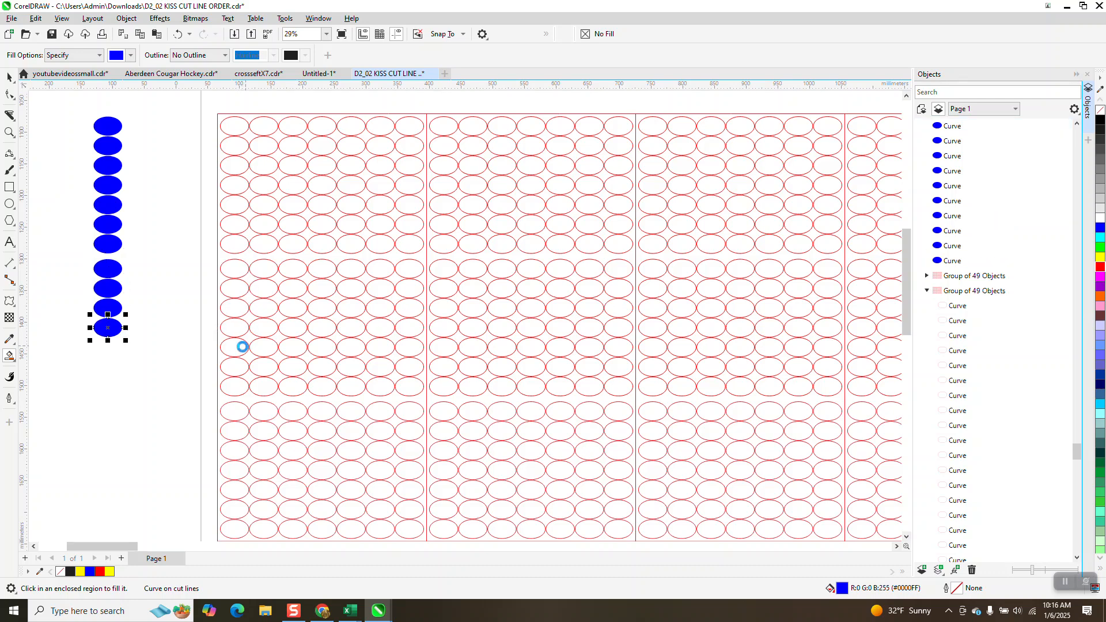
pyautogui.click(242, 349)
pyautogui.press('Left')
pyautogui.click(239, 368)
pyautogui.press('Left')
pyautogui.click(238, 385)
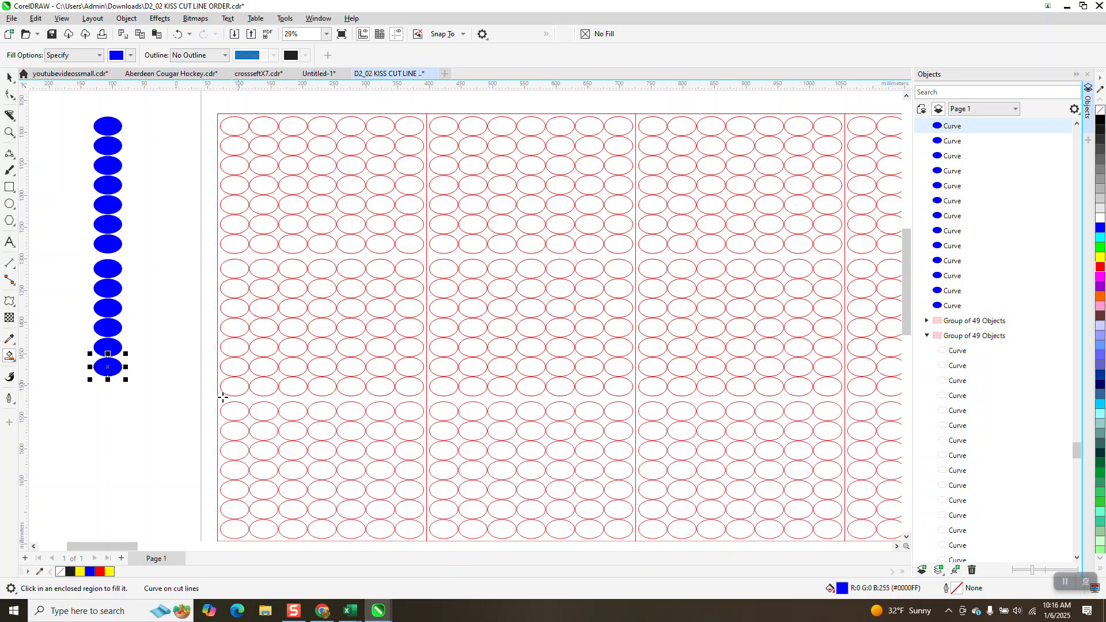
pyautogui.press('Left')
# Smart-fill the seven first-column ellipses of the third-row block from top to bottom, nudging each copy 200 mm left
pyautogui.click(236, 411)
pyautogui.press('Left')
pyautogui.click(236, 431)
pyautogui.press('Left')
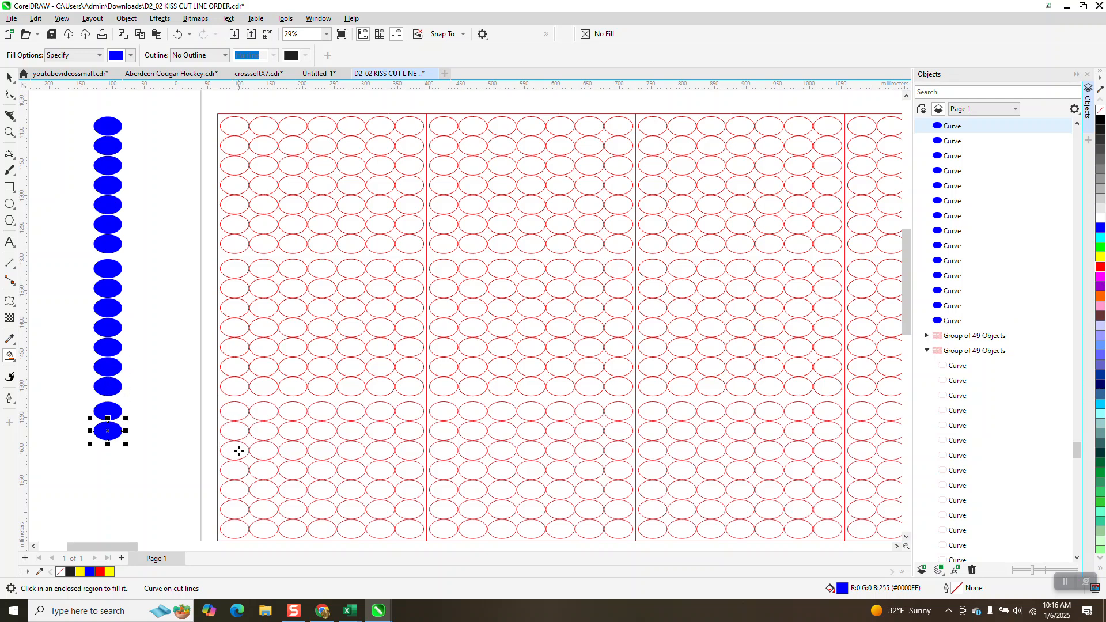
pyautogui.click(237, 458)
pyautogui.press('Left')
pyautogui.click(235, 477)
pyautogui.press('Left')
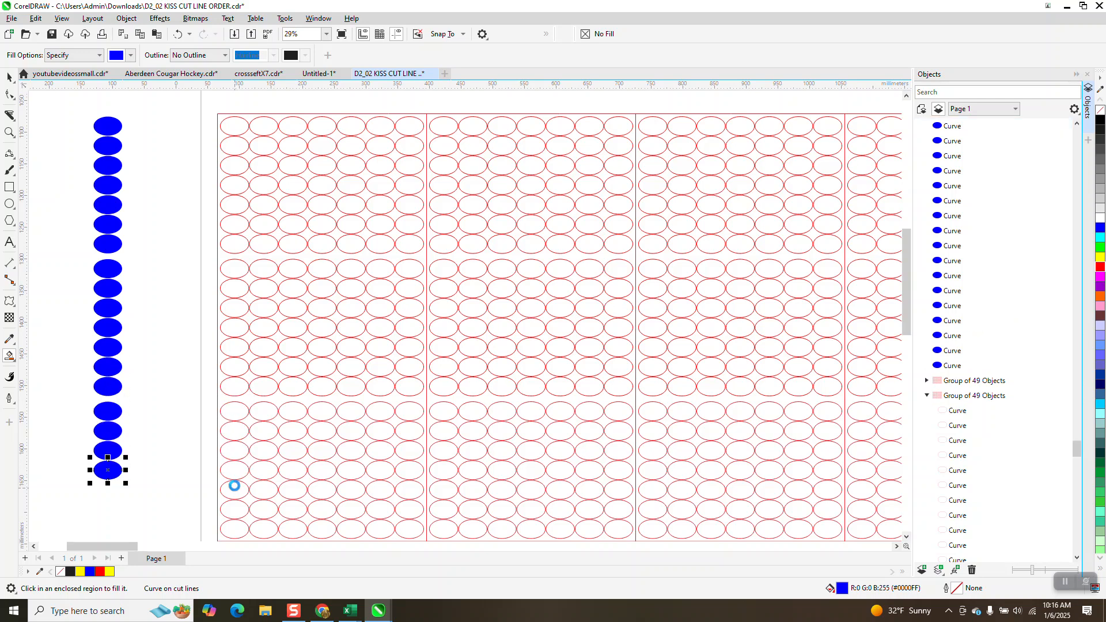
pyautogui.click(235, 487)
pyautogui.press('Left')
pyautogui.scroll(-2, 236, 438)
pyautogui.click(233, 472)
pyautogui.press('Left')
pyautogui.click(233, 487)
pyautogui.press('Left')
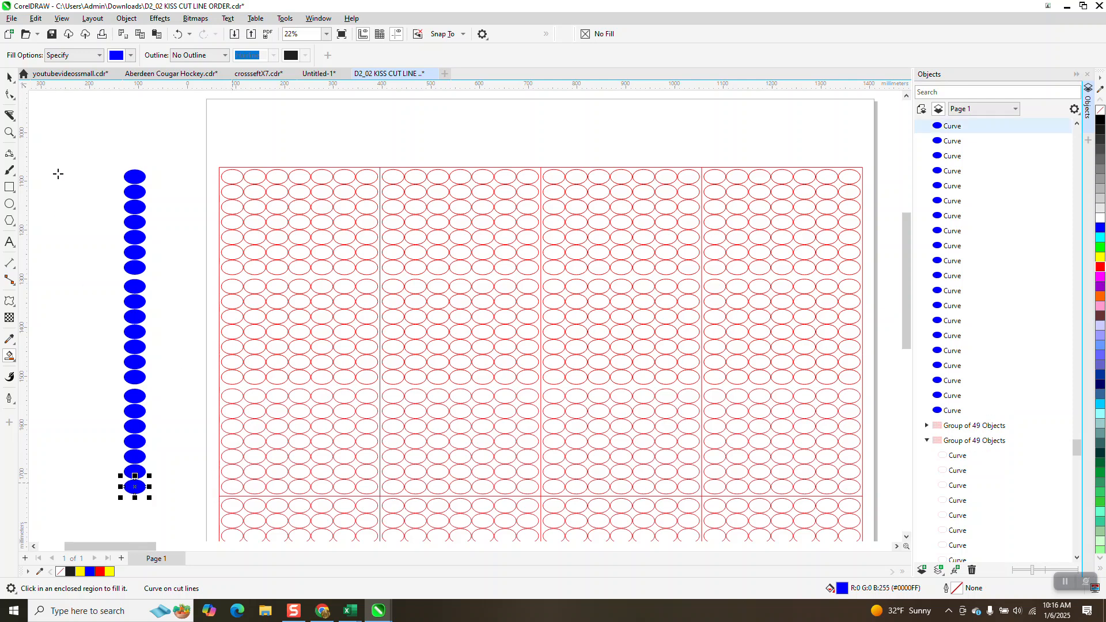
# Give all the copied ellipses beside the page no fill and a red hairline outline
pyautogui.click(9, 77)
pyautogui.moveTo(101, 135); pyautogui.dragTo(190, 542)
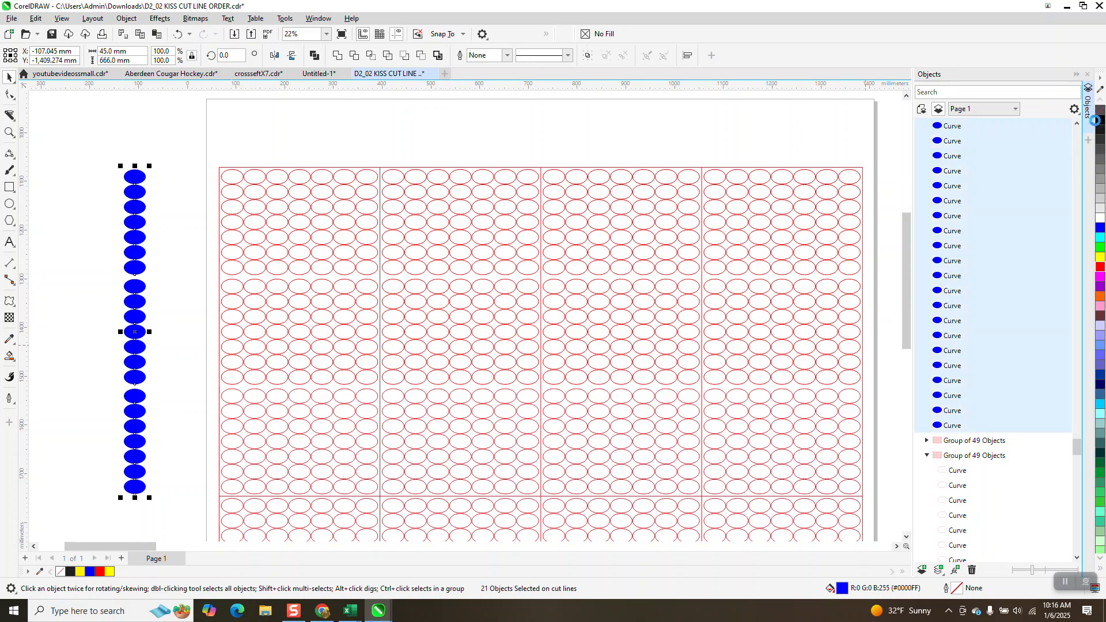
pyautogui.click(1098, 112)
pyautogui.rightClick(1100, 267)
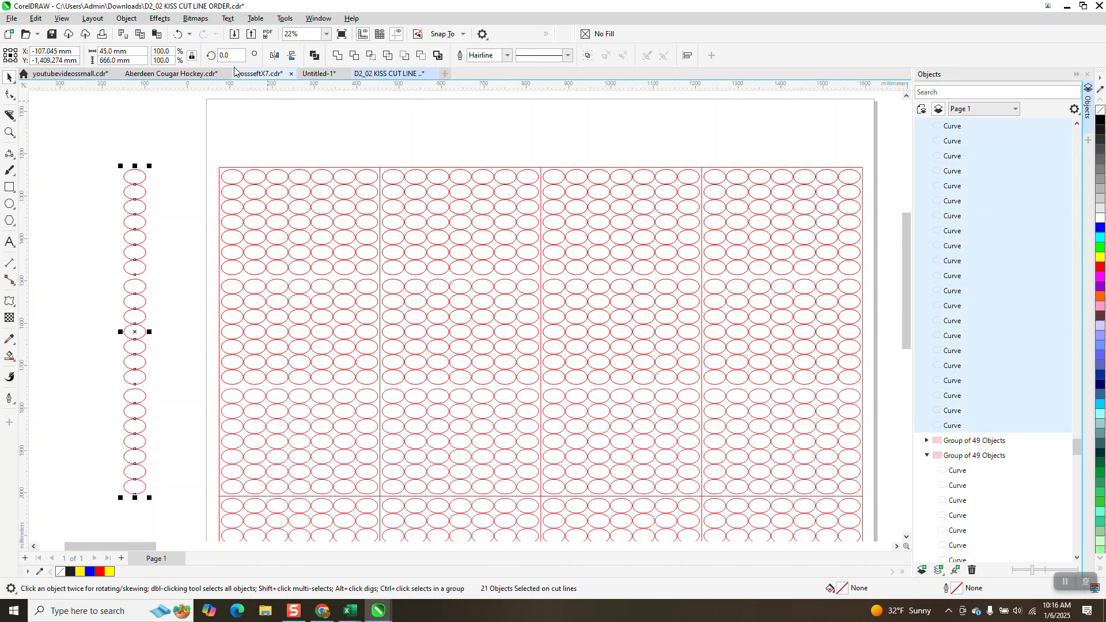
# Delete the original ellipse grid on the page, keeping only the column of copied ellipses beside it
pyautogui.scroll(-1, 214, 141)
pyautogui.scroll(-3, 214, 125)
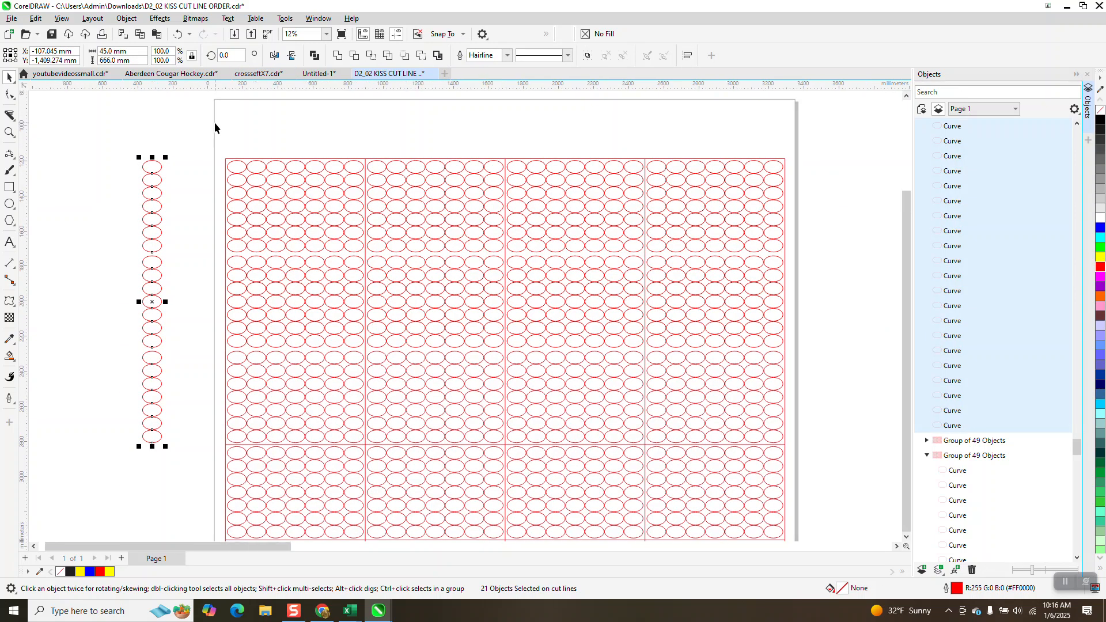
pyautogui.moveTo(214, 123)
pyautogui.mouseDown()
pyautogui.moveTo(217, 218)
pyautogui.moveTo(551, 367)
pyautogui.moveTo(565, 385)
pyautogui.mouseUp()
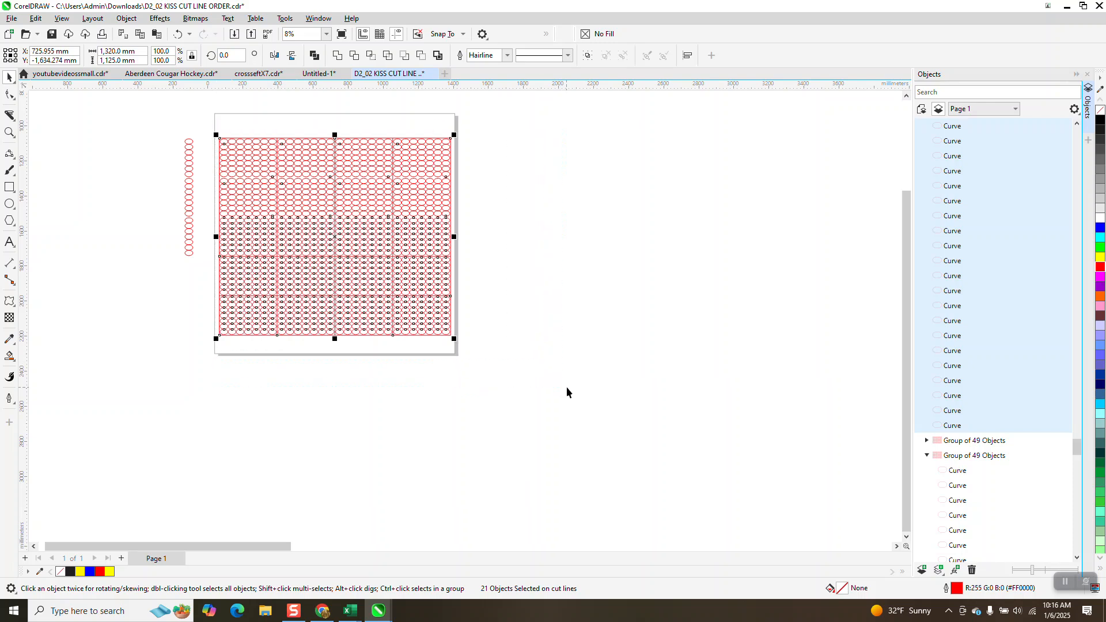
pyautogui.press('Delete')
# Group all 21 red ellipses in the column beside the page
pyautogui.click(9, 133)
pyautogui.moveTo(161, 128); pyautogui.dragTo(401, 339)
pyautogui.click(9, 77)
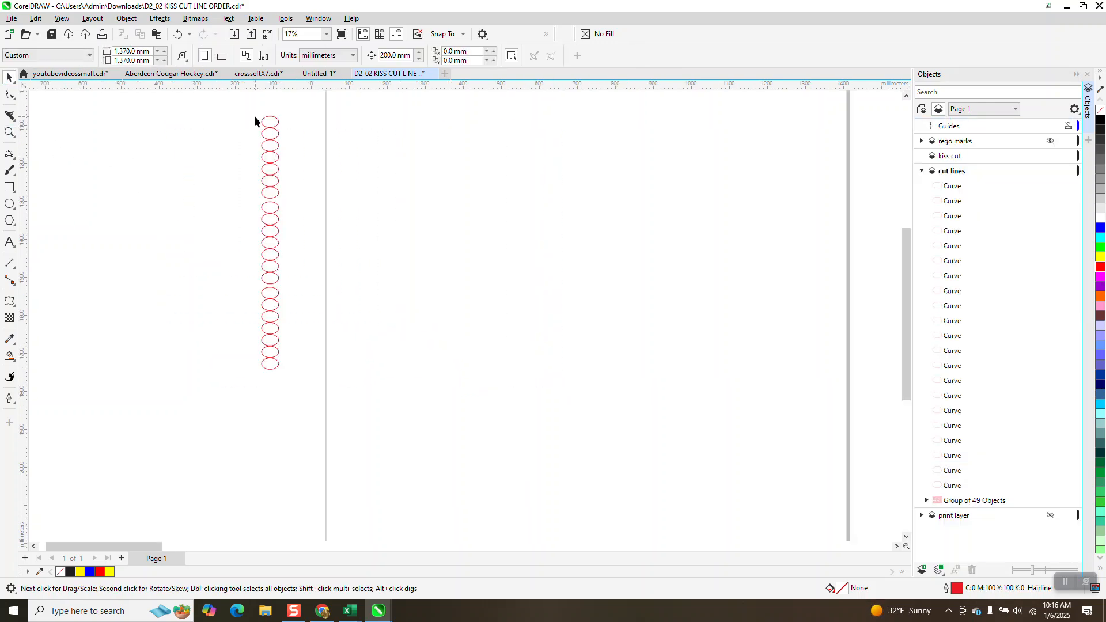
pyautogui.moveTo(277, 312); pyautogui.dragTo(383, 407)
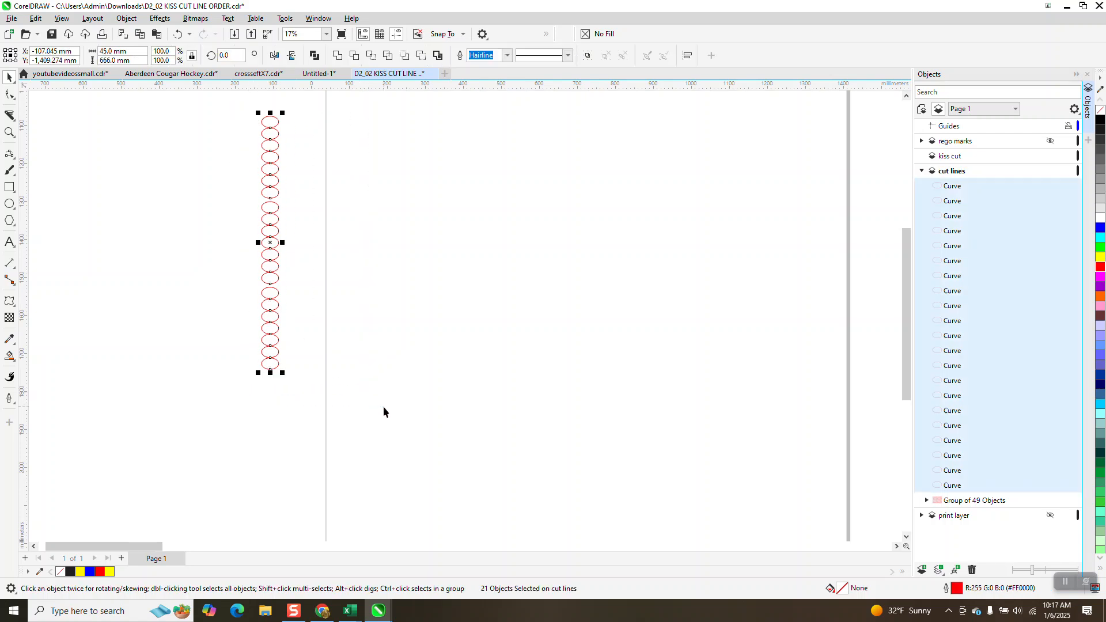
pyautogui.hotkey('ctrl', 'g')
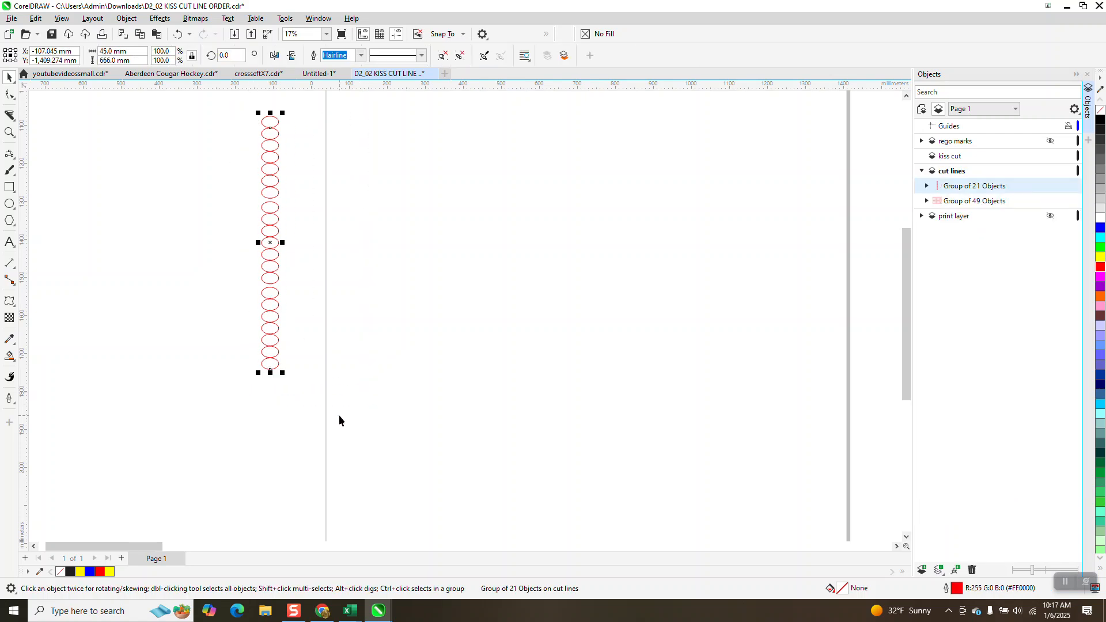
# Set the nudge distance to 46 mm and place a copy of the grouped ellipse column one nudge to its right
pyautogui.click(360, 200)
pyautogui.doubleClick(395, 56)
pyautogui.write('46')
pyautogui.press('Return')
pyautogui.click(269, 127)
pyautogui.hotkey('ctrl', 'c')
pyautogui.hotkey('ctrl', 'v')
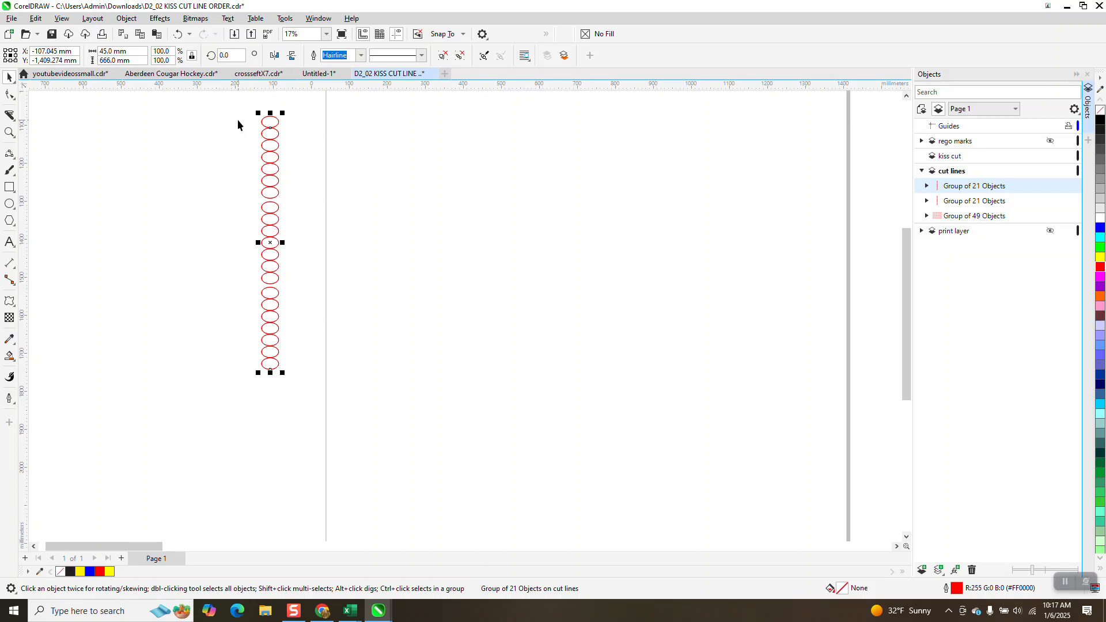
pyautogui.press('Right')
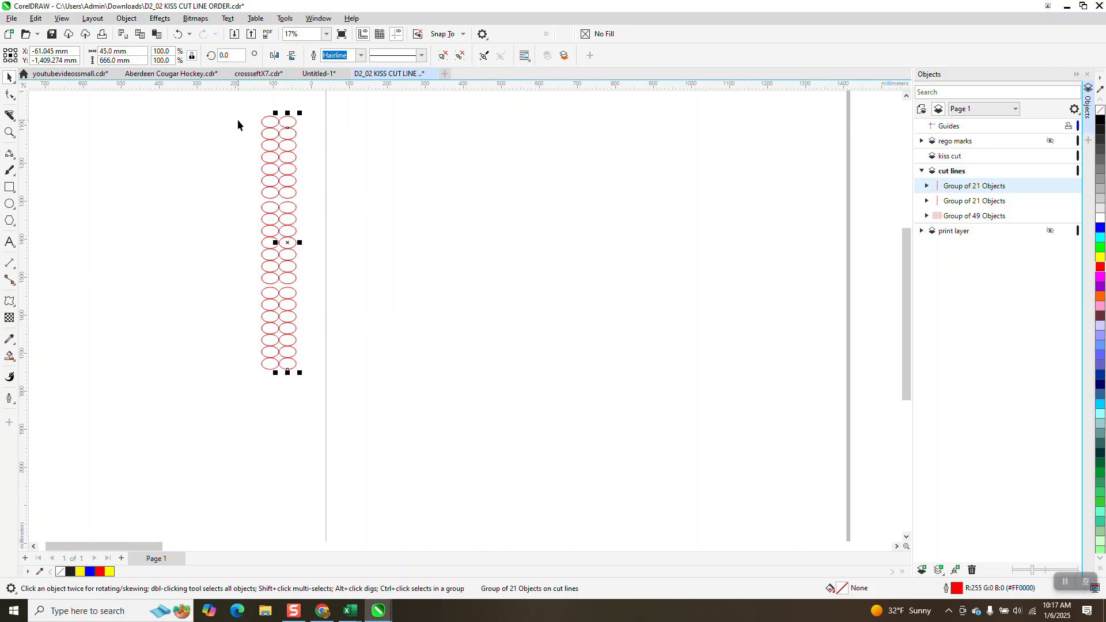
# Ungroup both 21-ellipse columns into individual curves
pyautogui.click(293, 58)
pyautogui.moveTo(192, 101); pyautogui.dragTo(489, 473)
pyautogui.click(127, 19)
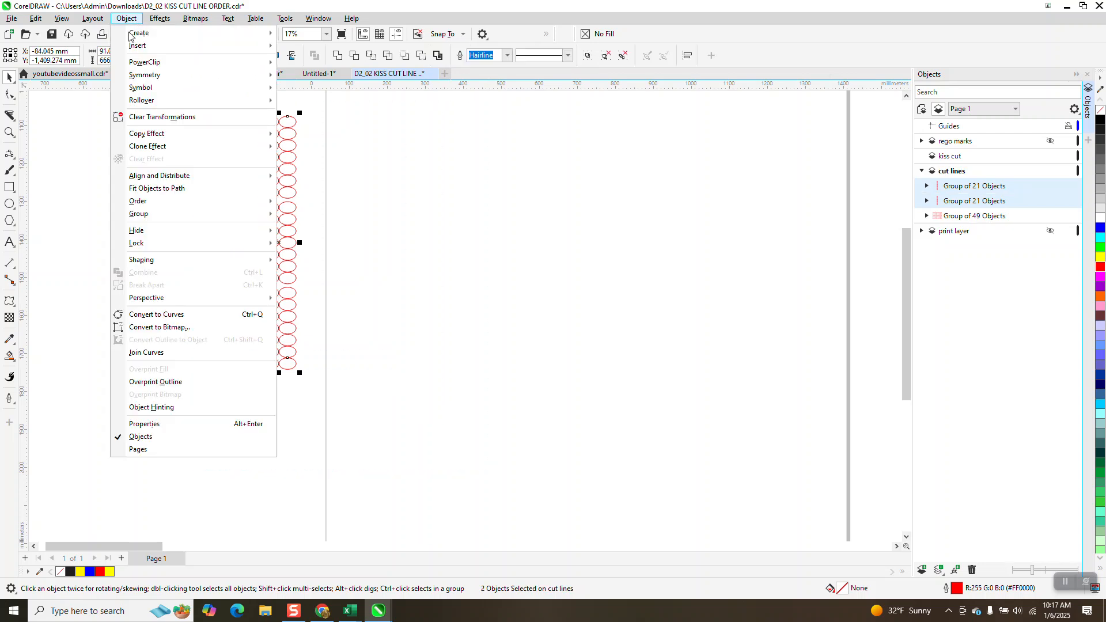
pyautogui.moveTo(154, 216)
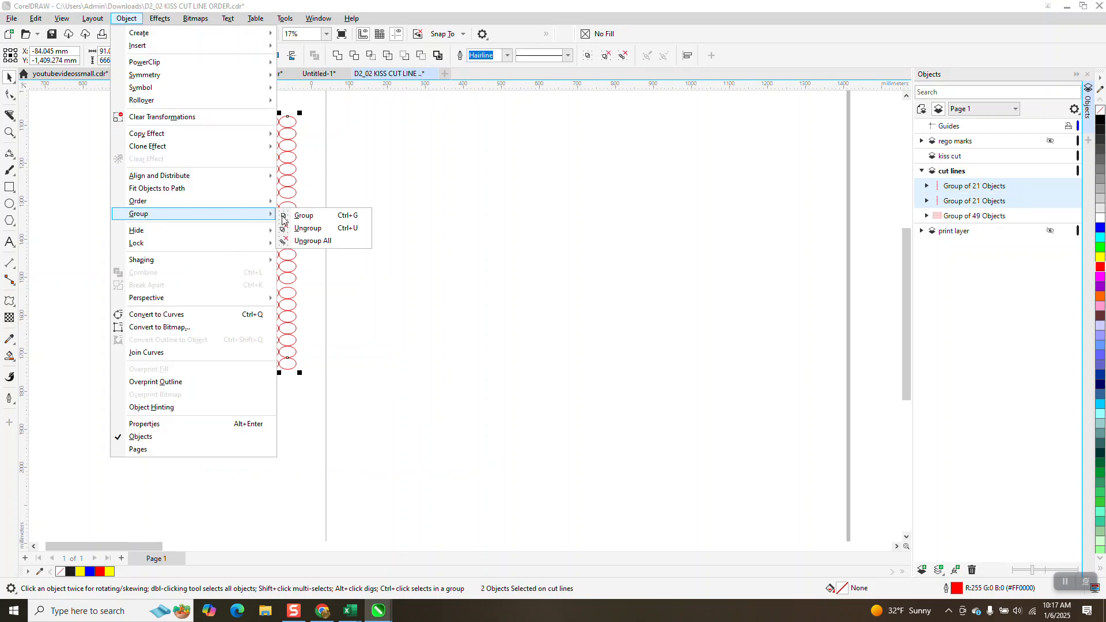
pyautogui.click(303, 228)
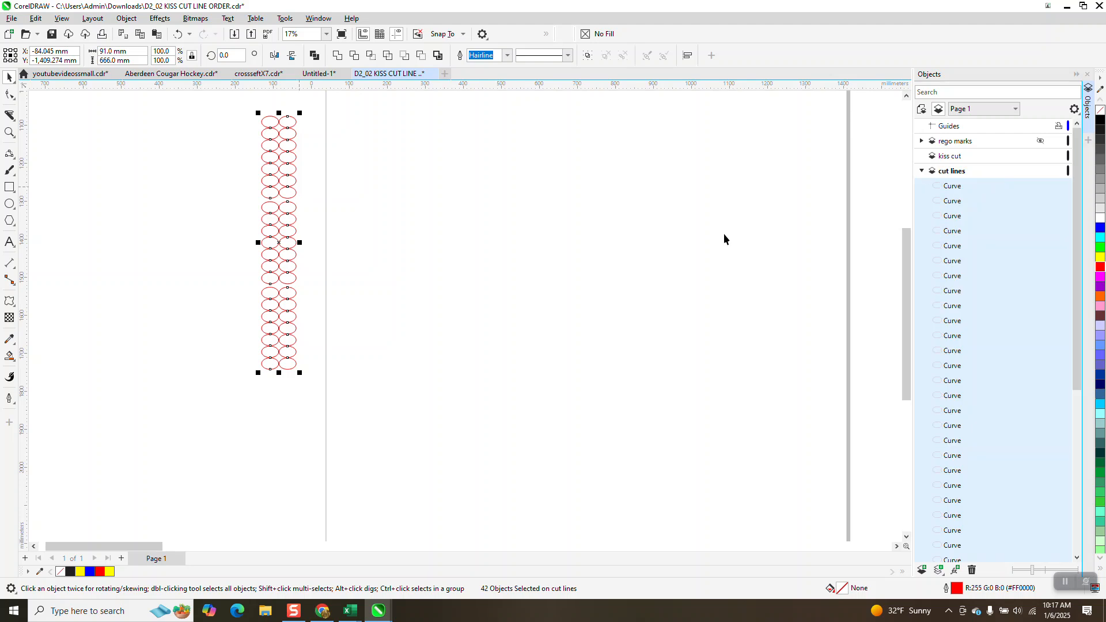
# Step through the individual ellipses, starting from the first column's top ellipse, to check the object order across both columns
pyautogui.scroll(-1, 479, 329)
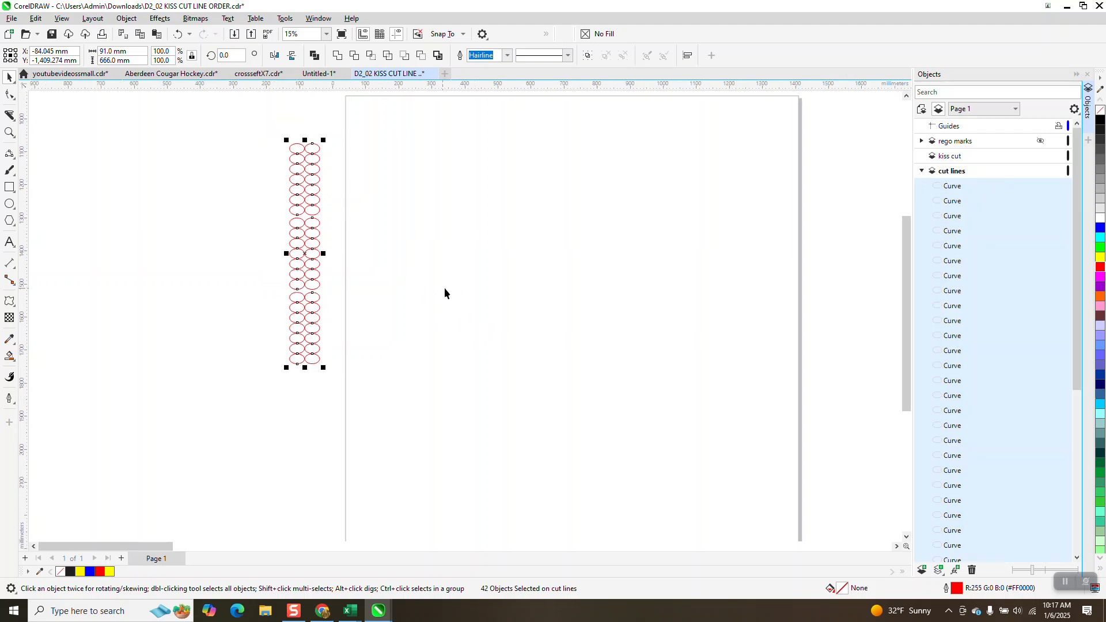
pyautogui.click(445, 294)
pyautogui.click(297, 149)
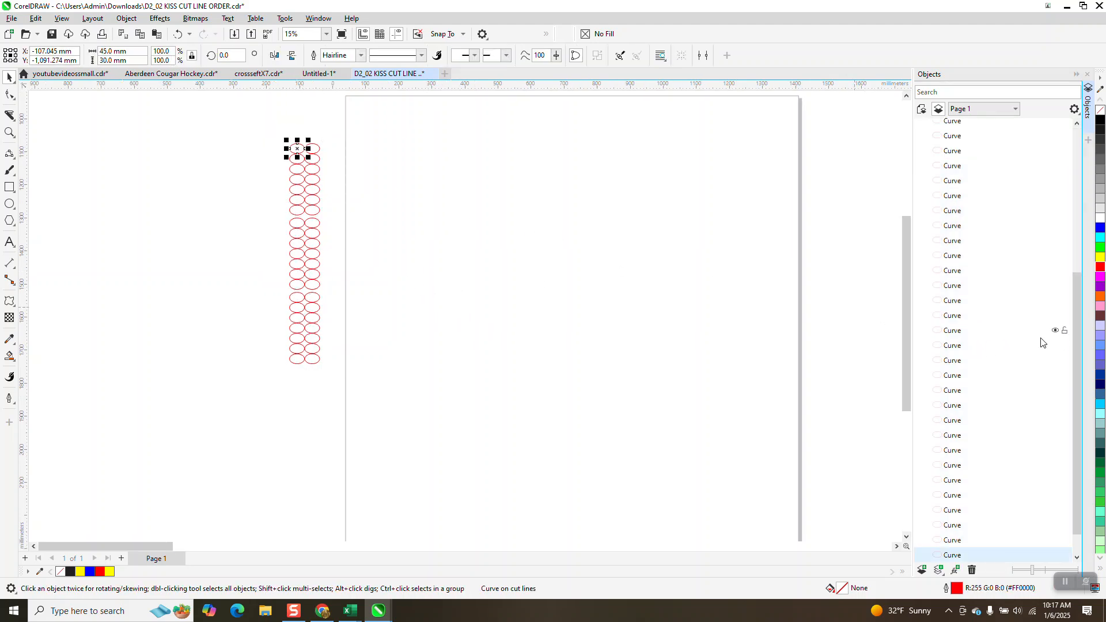
pyautogui.press('Tab')
pyautogui.press('Tab')
pyautogui.press('Tab')
pyautogui.press('Tab')
pyautogui.press('Tab')
pyautogui.press('Tab')
pyautogui.press('Tab')
pyautogui.press('Tab')
pyautogui.press('Tab')
pyautogui.press('Tab')
pyautogui.press('Tab')
pyautogui.press('Tab')
pyautogui.press('Tab')
pyautogui.press('Tab')
pyautogui.press('Tab')
pyautogui.press('Tab')
pyautogui.press('Tab')
pyautogui.press('Tab')
pyautogui.press('Tab')
pyautogui.press('Tab')
pyautogui.press('Tab')
pyautogui.press('Tab')
pyautogui.press('Tab')
pyautogui.press('Tab')
pyautogui.press('Tab')
pyautogui.press('Tab')
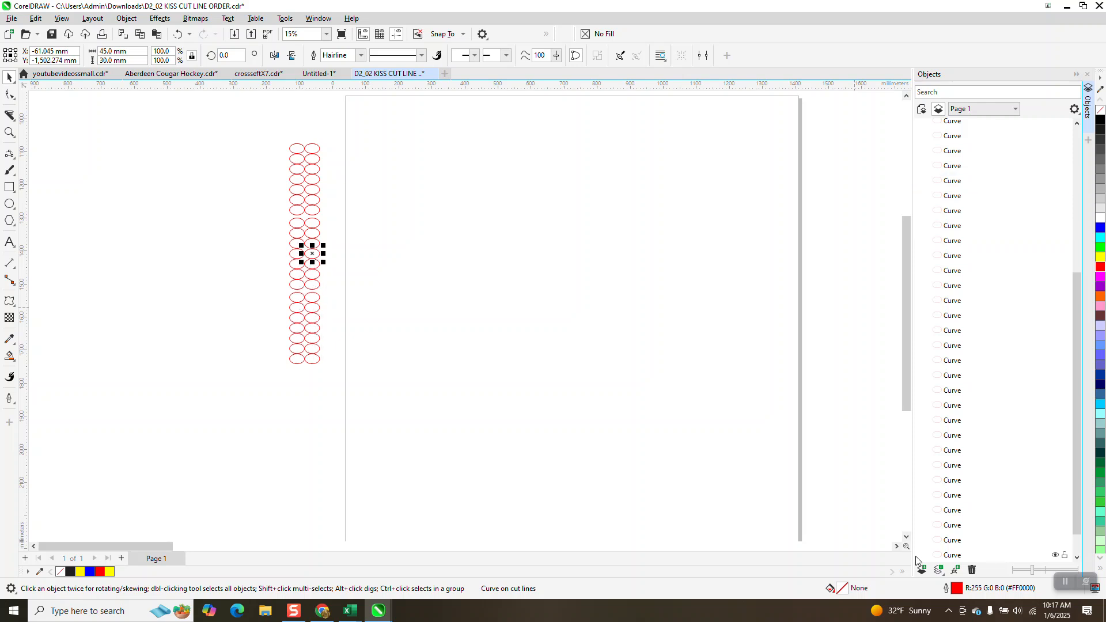
pyautogui.press('Tab')
pyautogui.press('Tab')
pyautogui.press('Tab')
pyautogui.press('Tab')
pyautogui.press('Tab')
pyautogui.press('Tab')
pyautogui.press('Tab')
pyautogui.press('Tab')
pyautogui.press('Tab')
pyautogui.press('Tab')
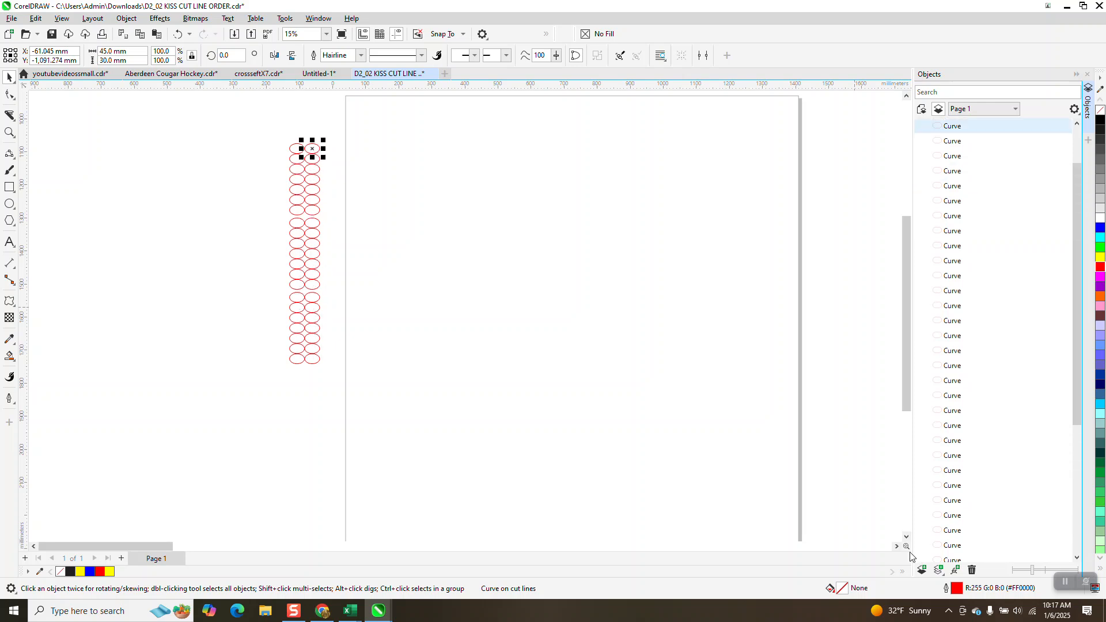
# Undo the ungrouping, duplication, grouping, grid deletion and outline changes back to the blue-filled column beside the full ellipse grid
pyautogui.click(178, 34)
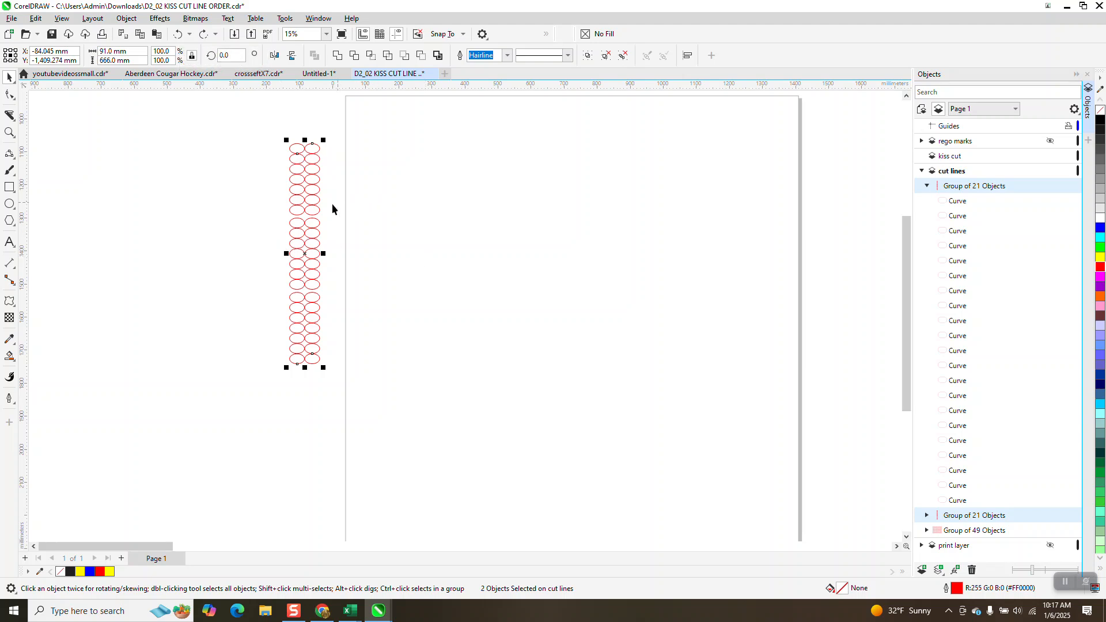
pyautogui.click(178, 34)
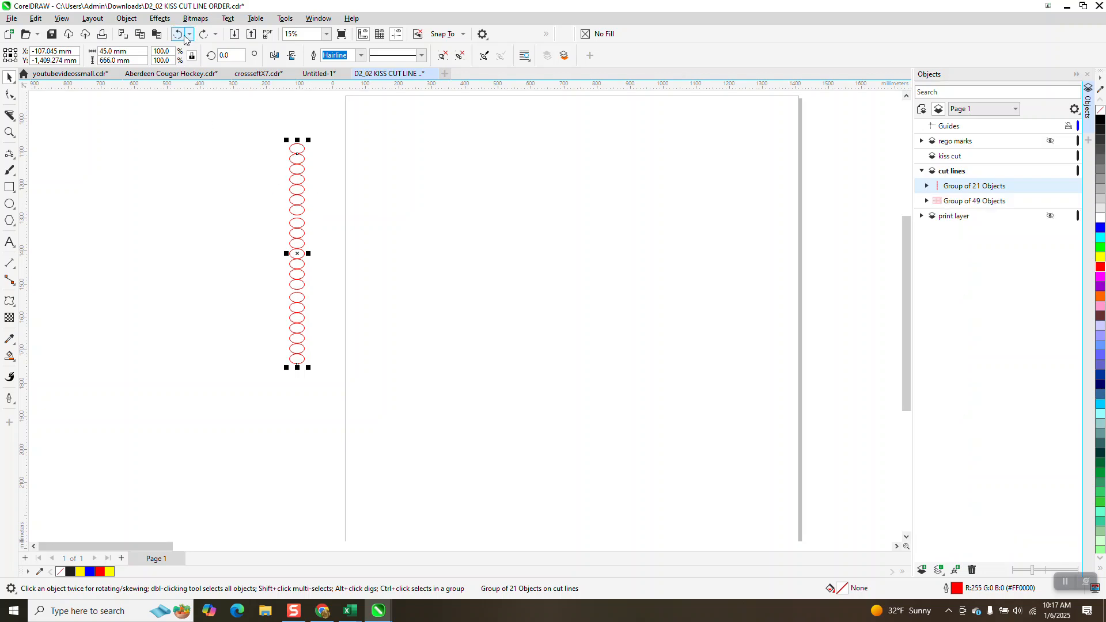
pyautogui.click(178, 34)
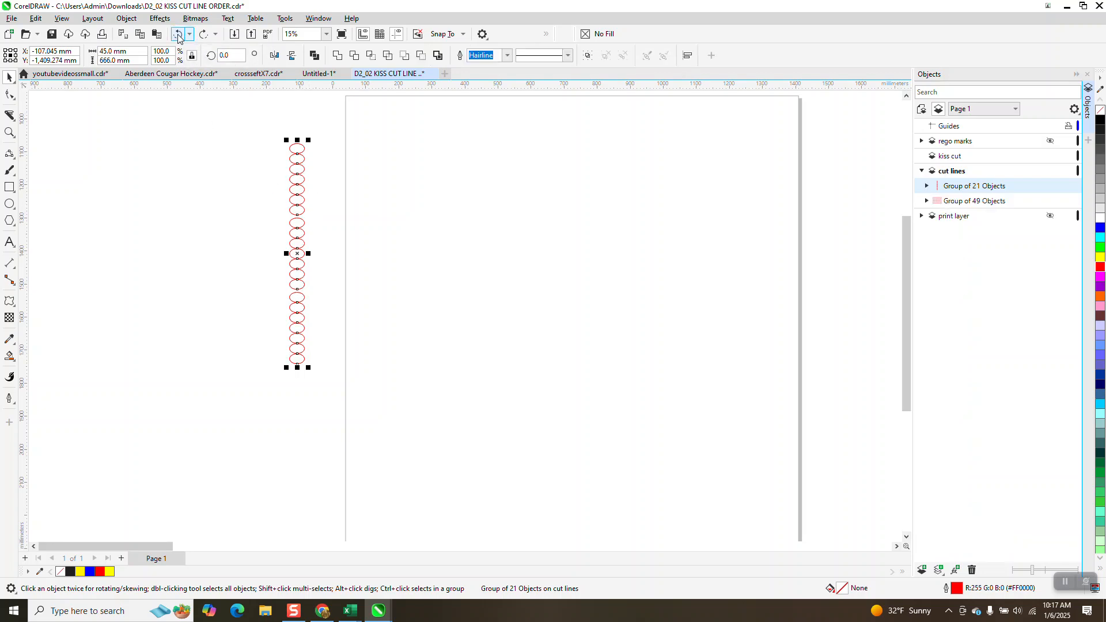
pyautogui.click(178, 34)
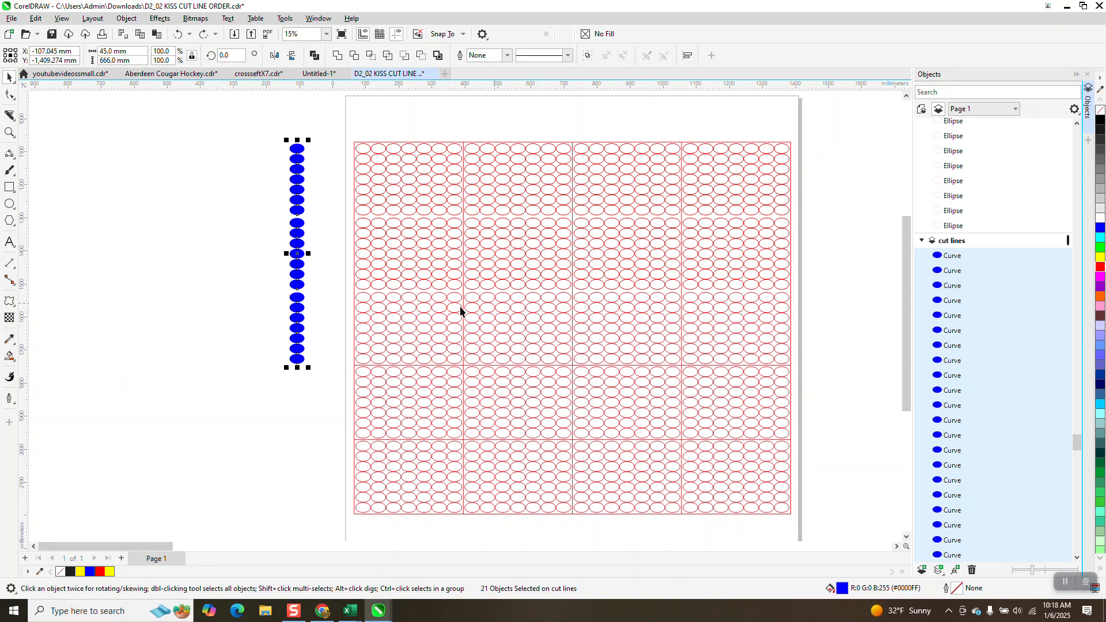
# Examine the ellipse blocks in the grid and the blue column of copies beside the page
pyautogui.click(9, 132)
pyautogui.moveTo(439, 246); pyautogui.dragTo(567, 335)
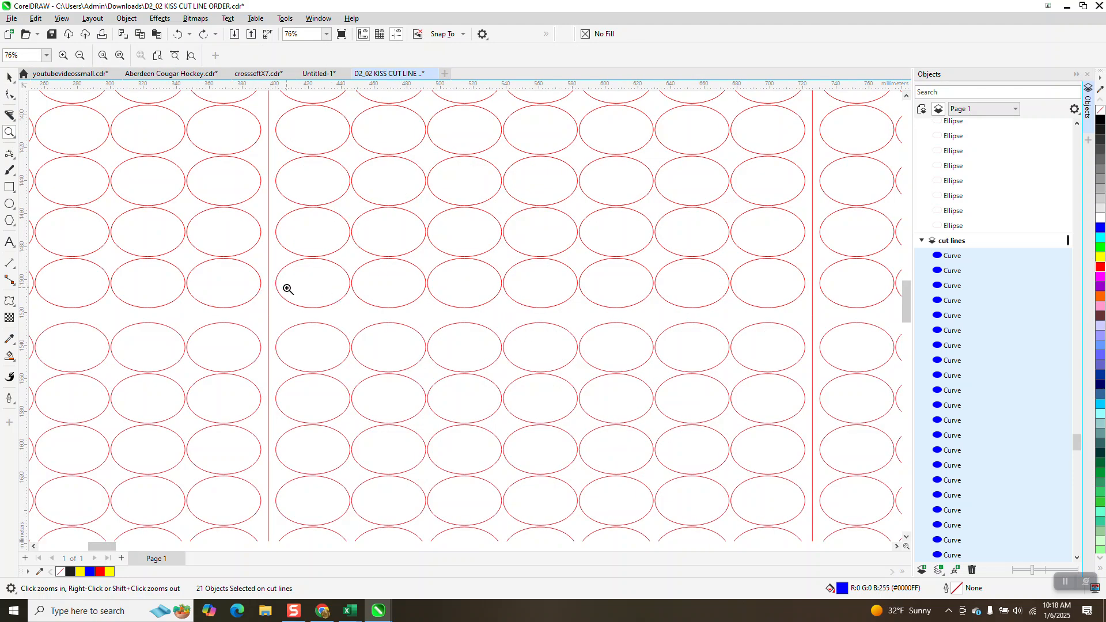
pyautogui.scroll(-4, 286, 288)
pyautogui.scroll(-2, 378, 234)
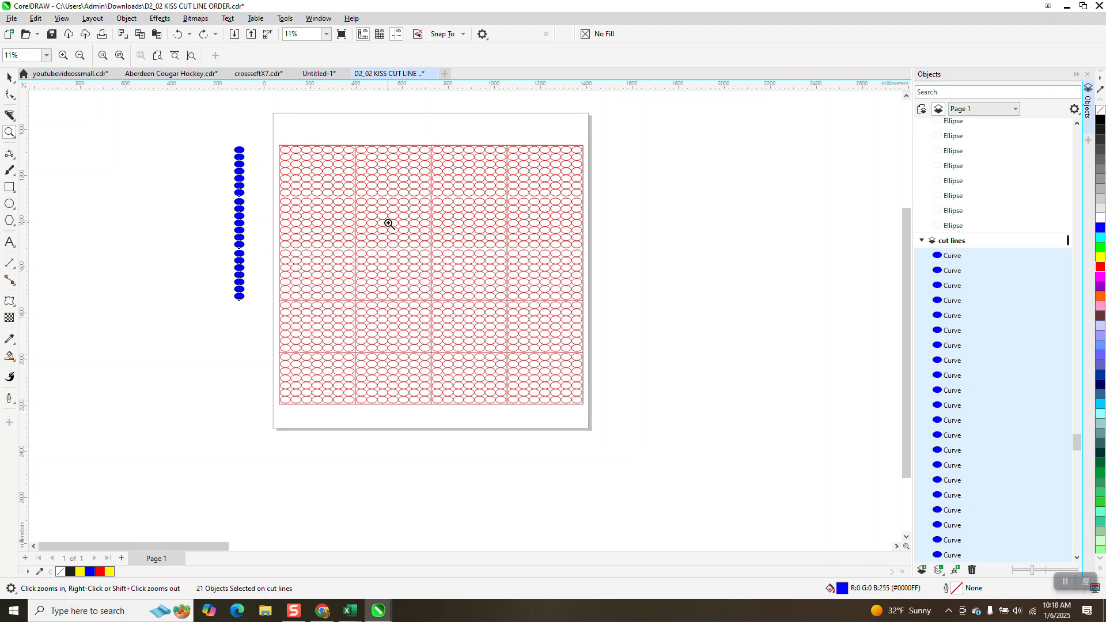
pyautogui.moveTo(224, 143); pyautogui.dragTo(291, 318)
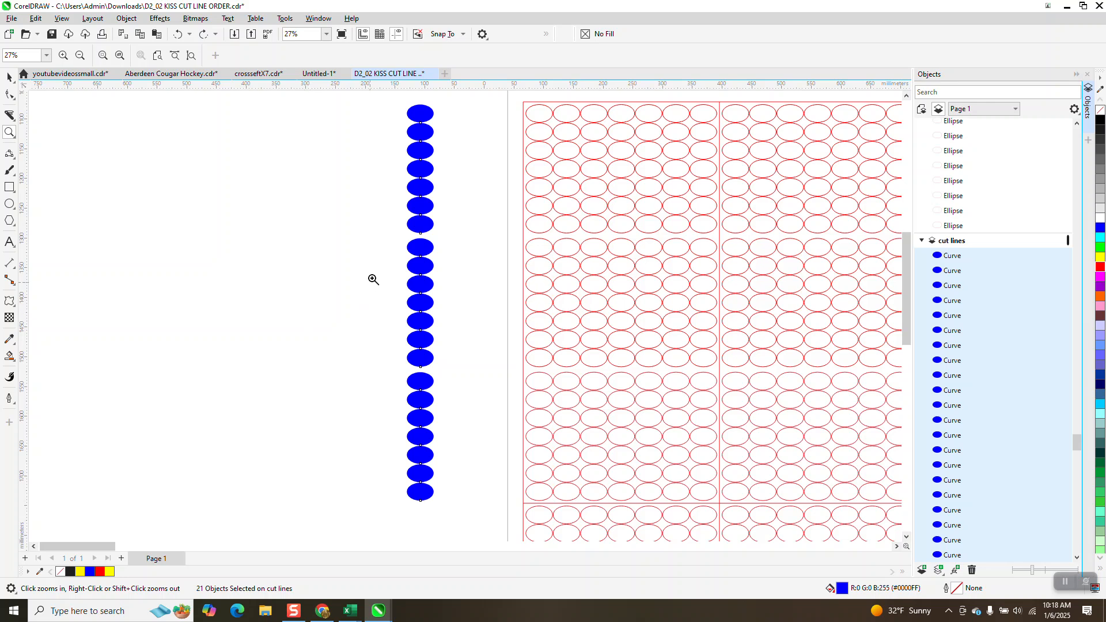
pyautogui.scroll(-1, 387, 249)
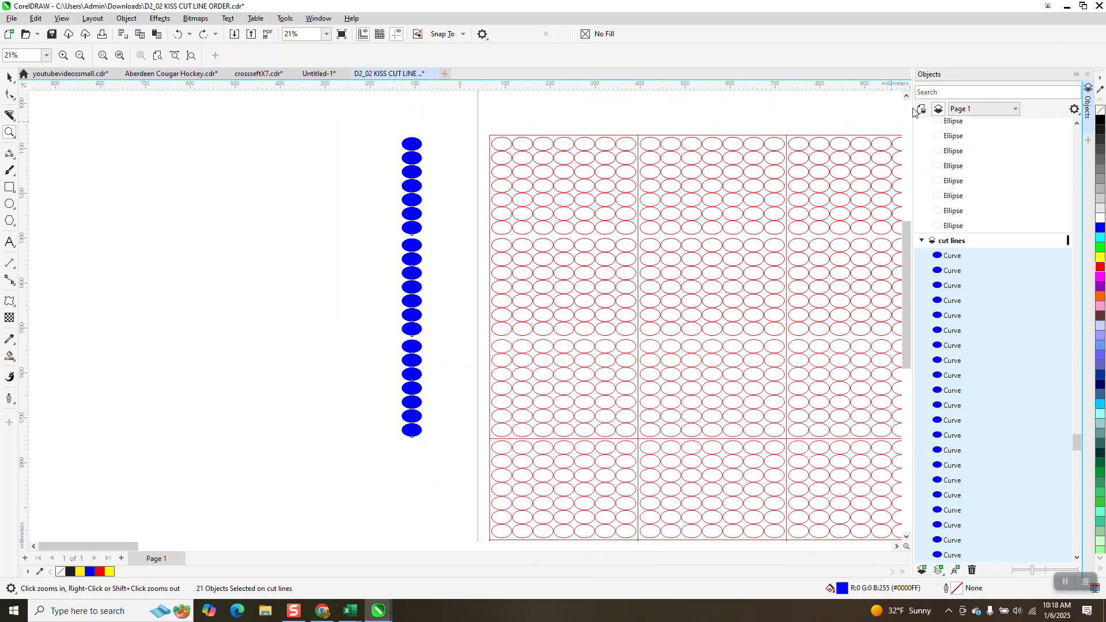